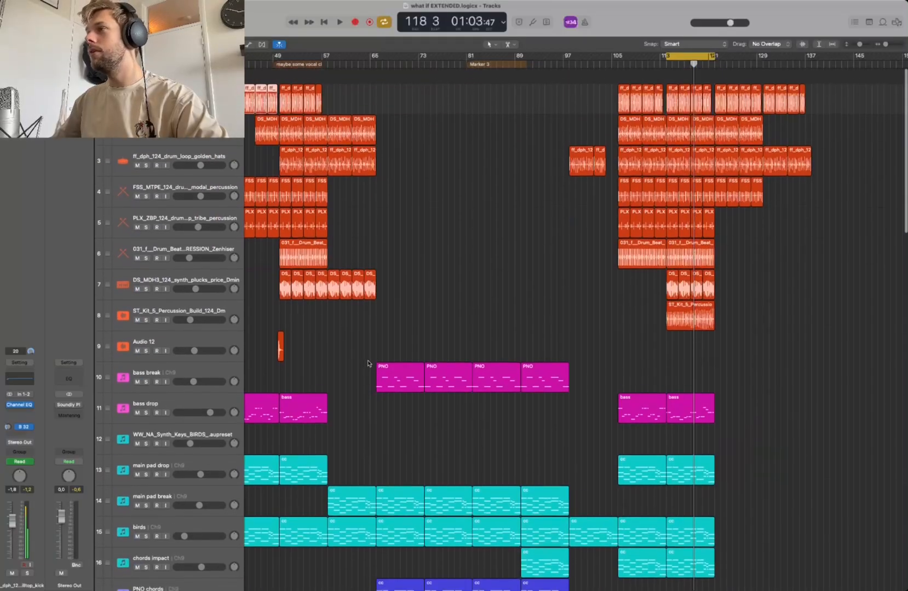
- Play the cycled section with the kick loop on track 1 and the hat loop on track 2 soloed
scroll(493, 328, down, 1)
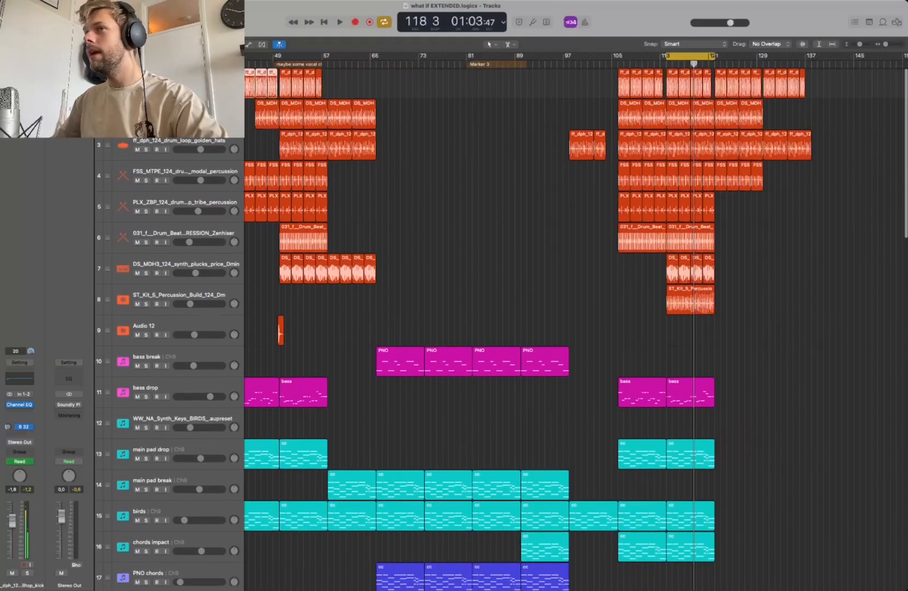
key(s)
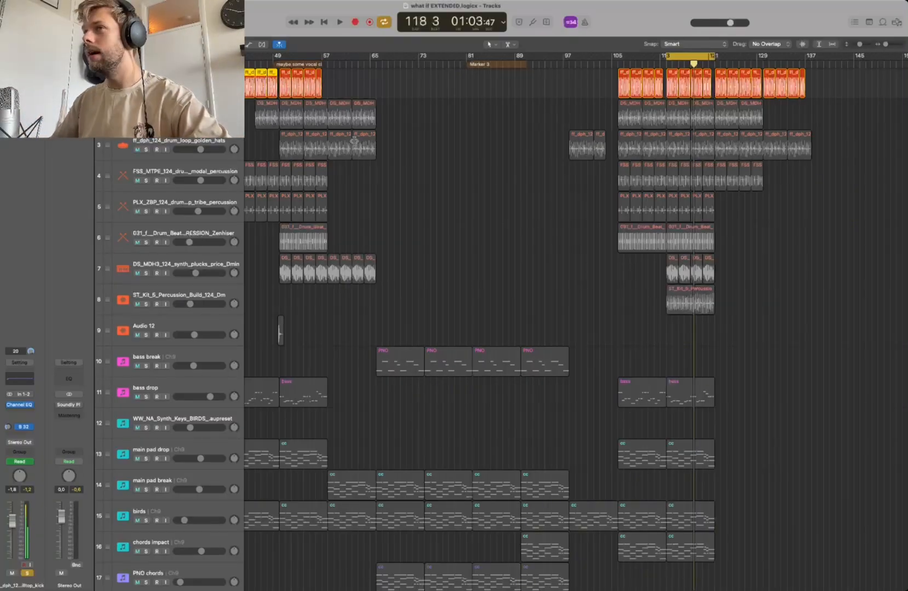
key(space)
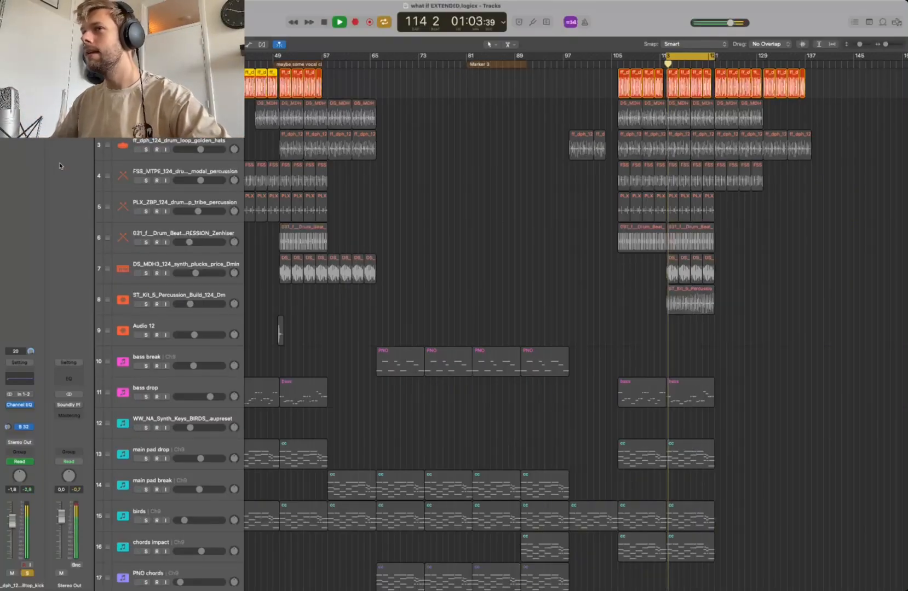
key(Down)
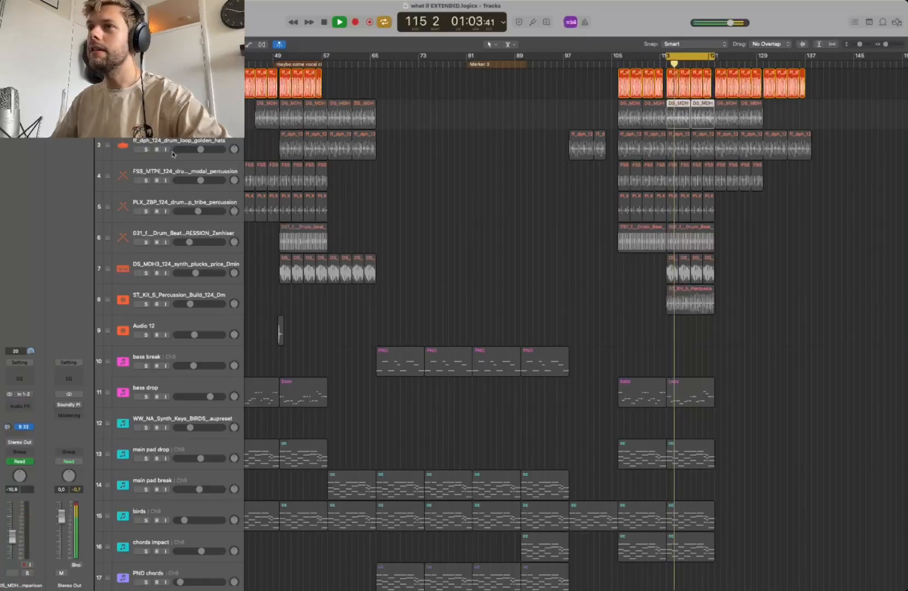
key(s)
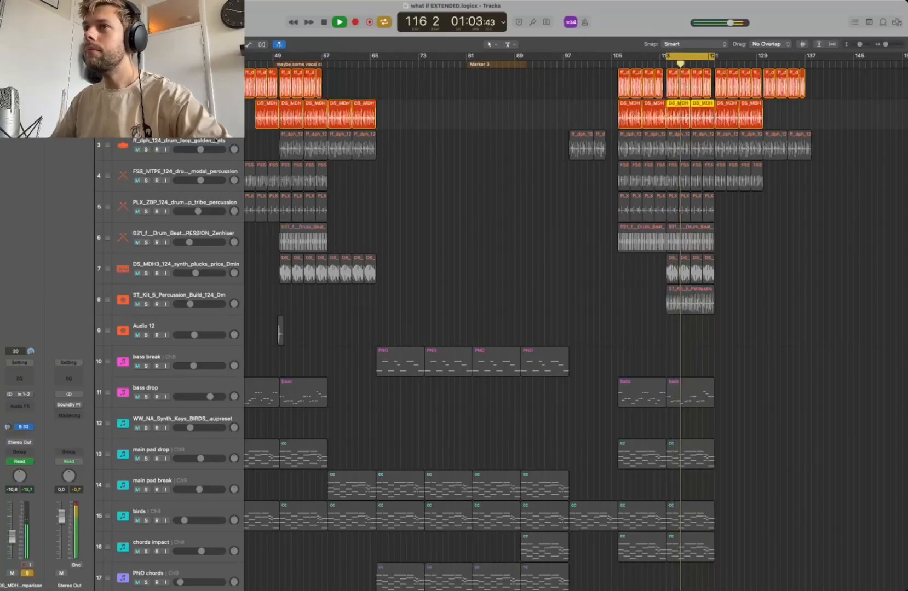
- Widen the track header area slightly and add the 031_f__Drum_Beat percussion track (track 6) to the solo
click(199, 159)
click(200, 165)
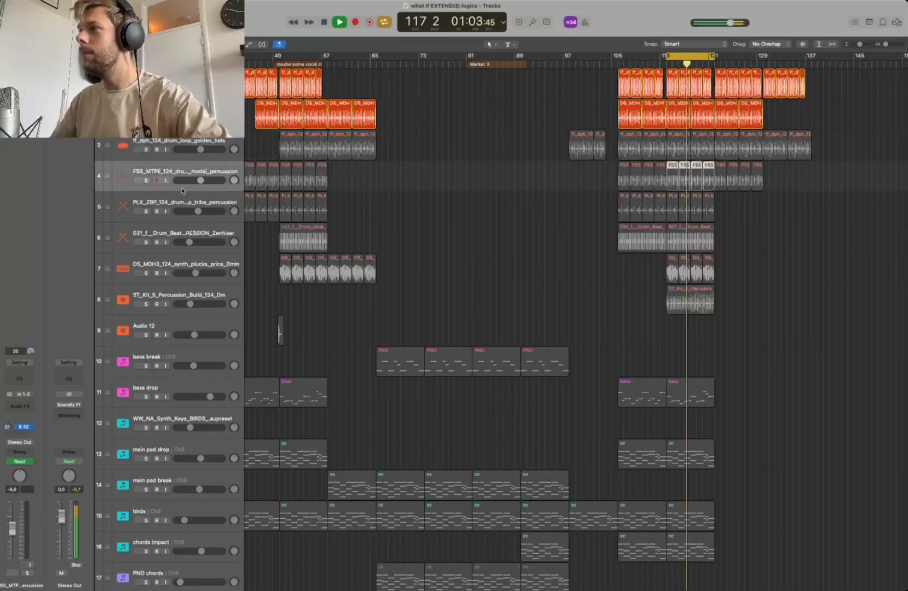
click(198, 229)
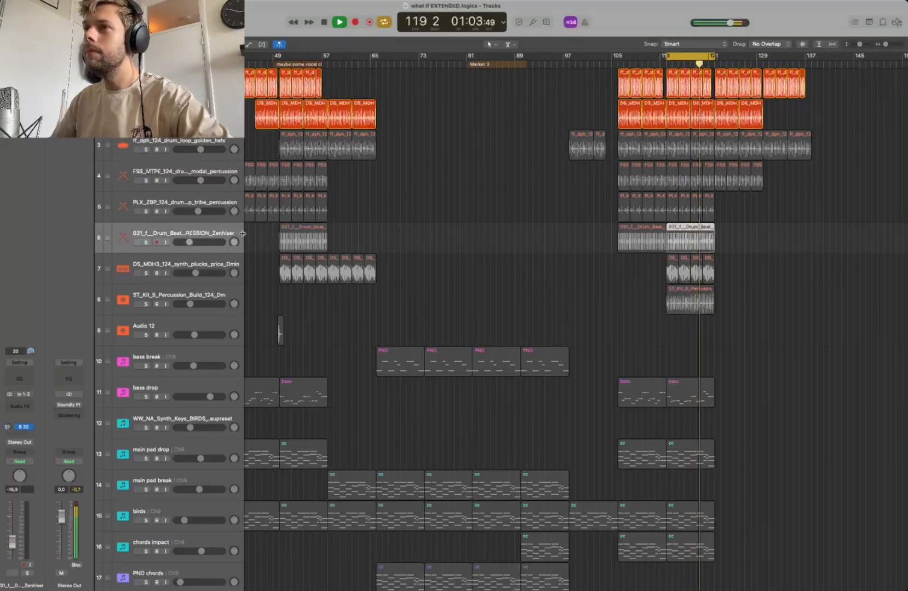
drag(244, 233, 421, 234)
drag(308, 234, 251, 236)
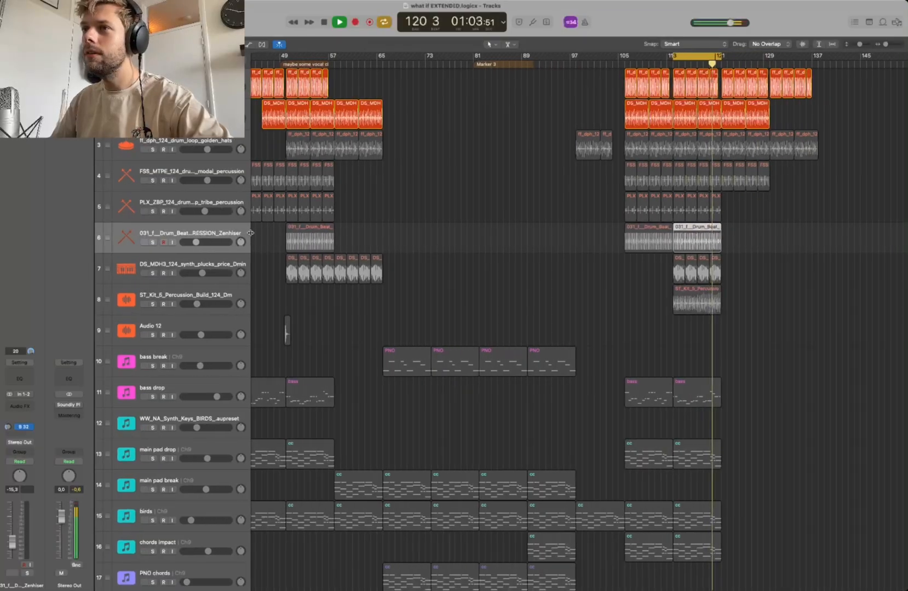
click(152, 243)
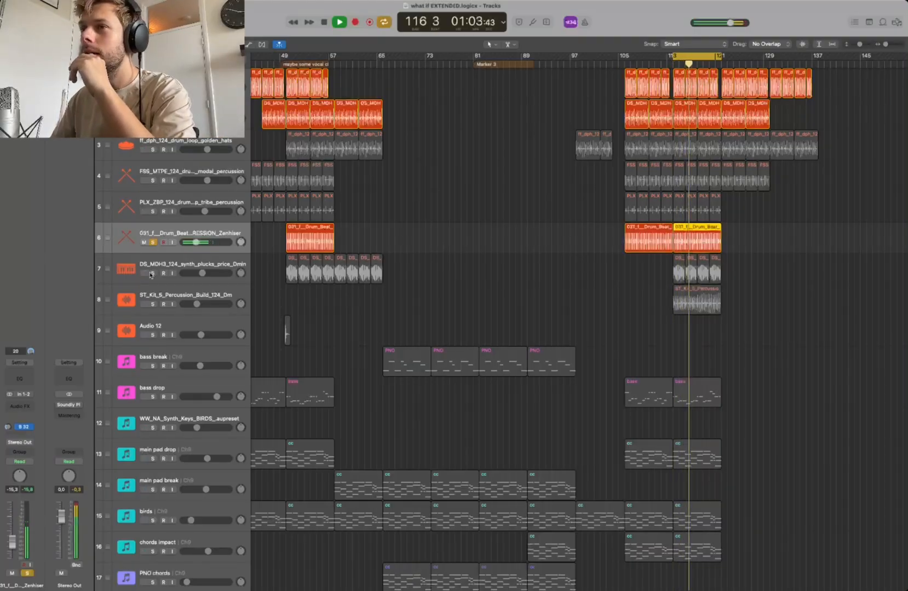
- Listen to the cycled section with tracks 5, 4, 3, 7 and 8 also soloed, and clear all solos when finished
click(186, 139)
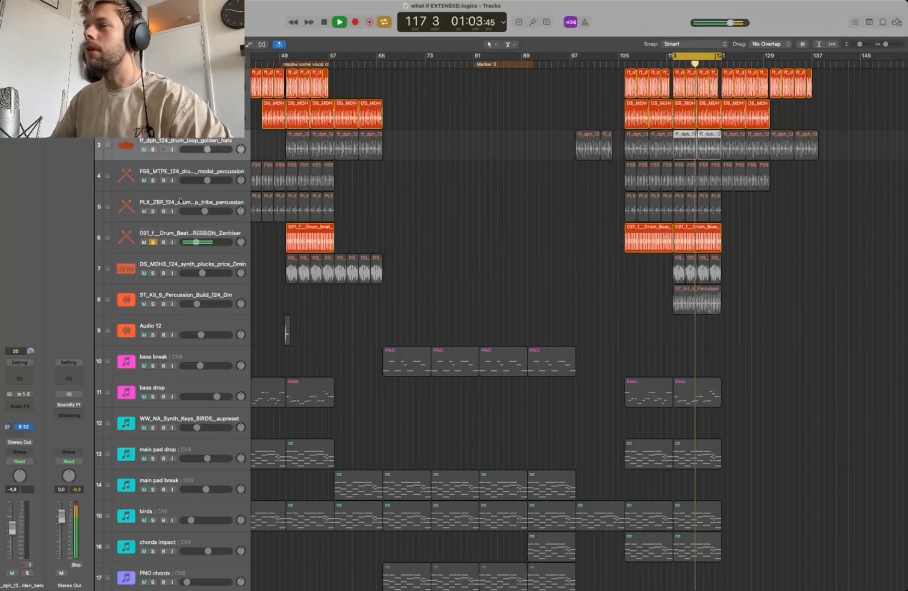
click(177, 203)
click(152, 211)
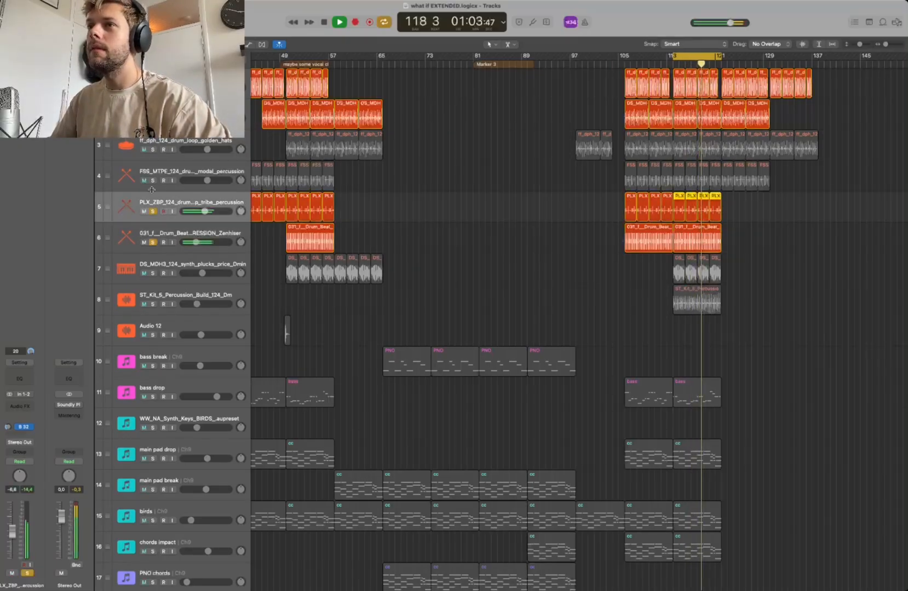
click(153, 180)
click(153, 149)
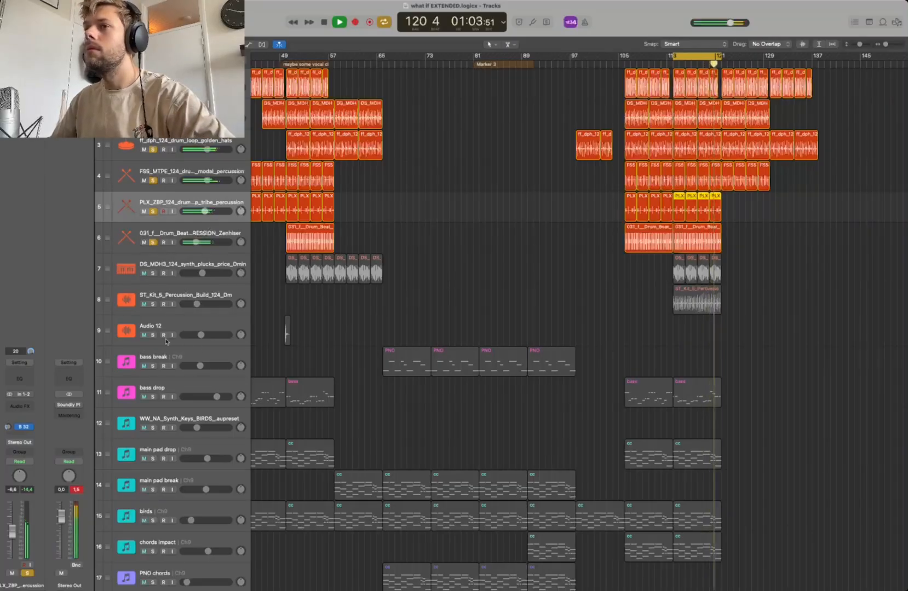
click(153, 273)
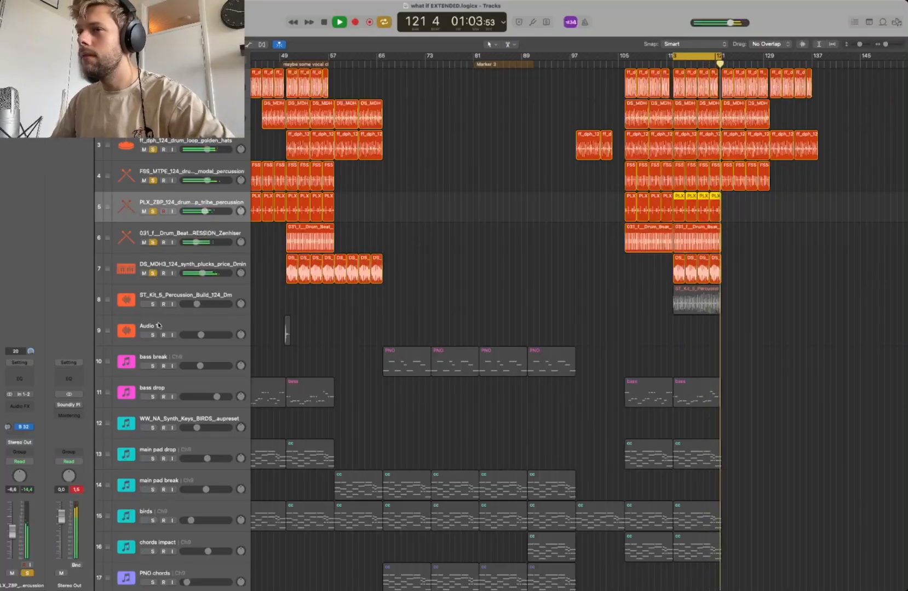
click(153, 304)
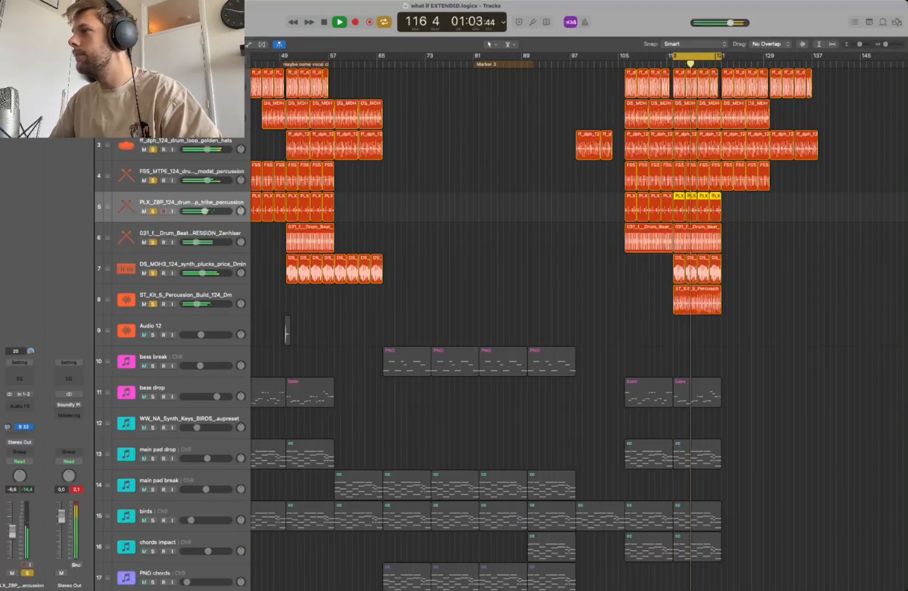
key(space)
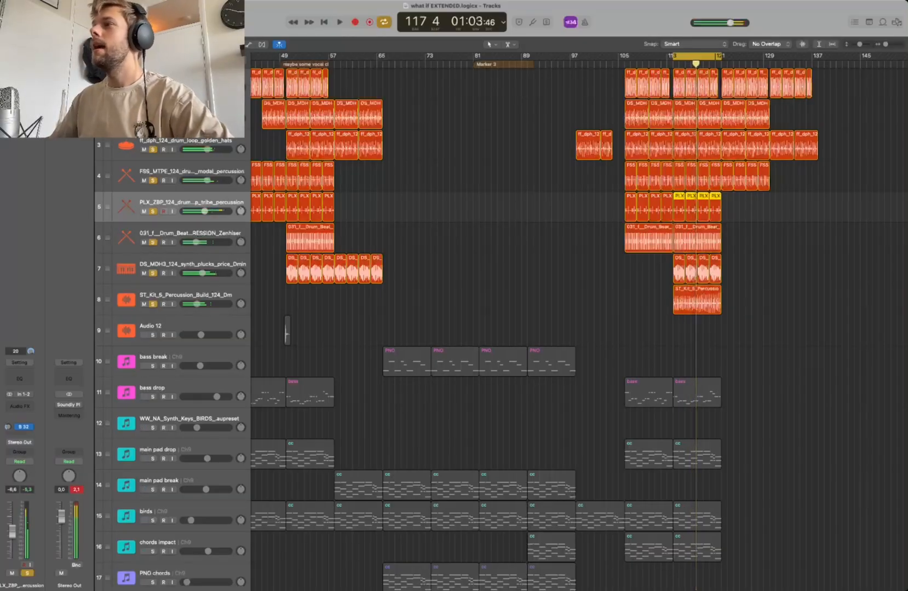
key(ctrl+alt+super+s)
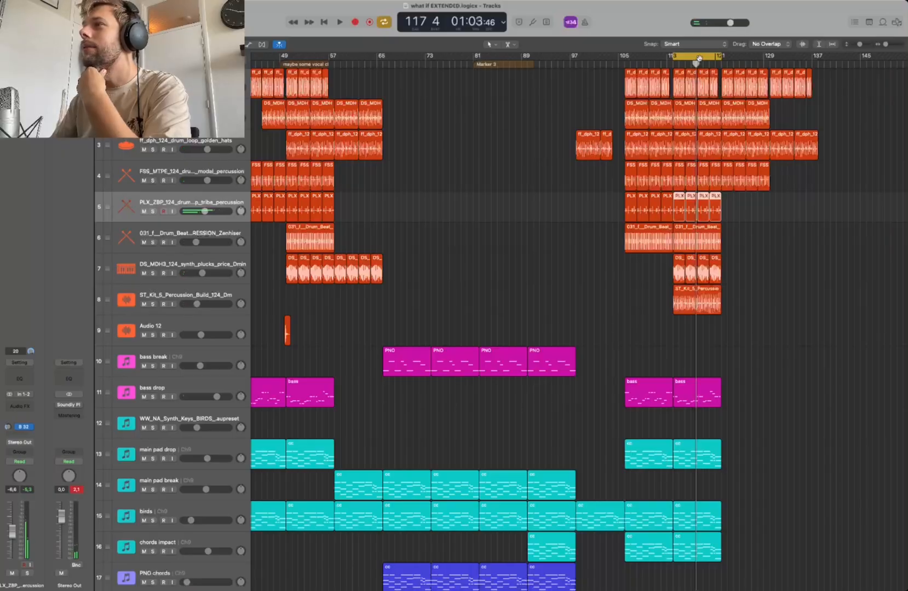
- Move the cycle range out of the final drop and play the song from the beginning with cycling turned off
drag(698, 58, 389, 58)
scroll(456, 209, left, 10)
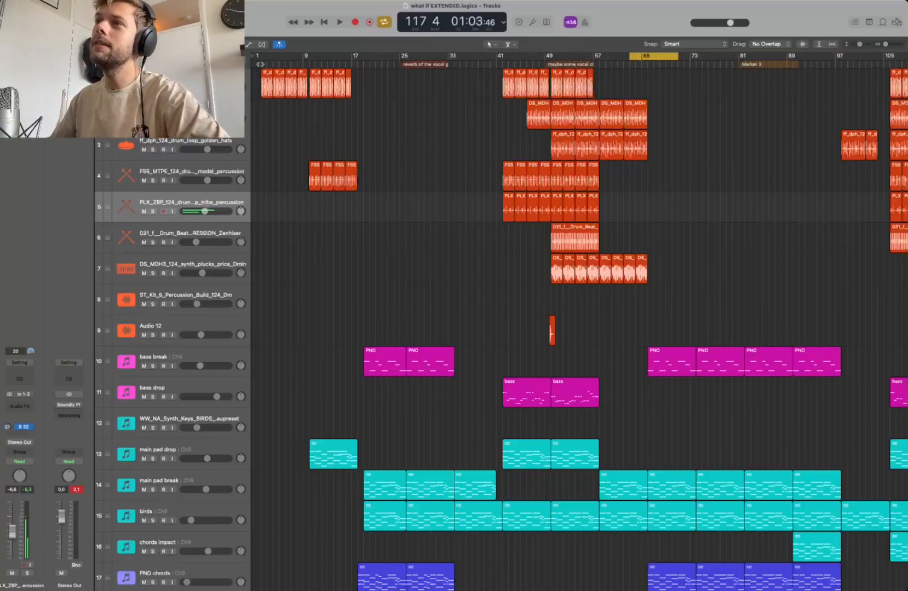
key(Return)
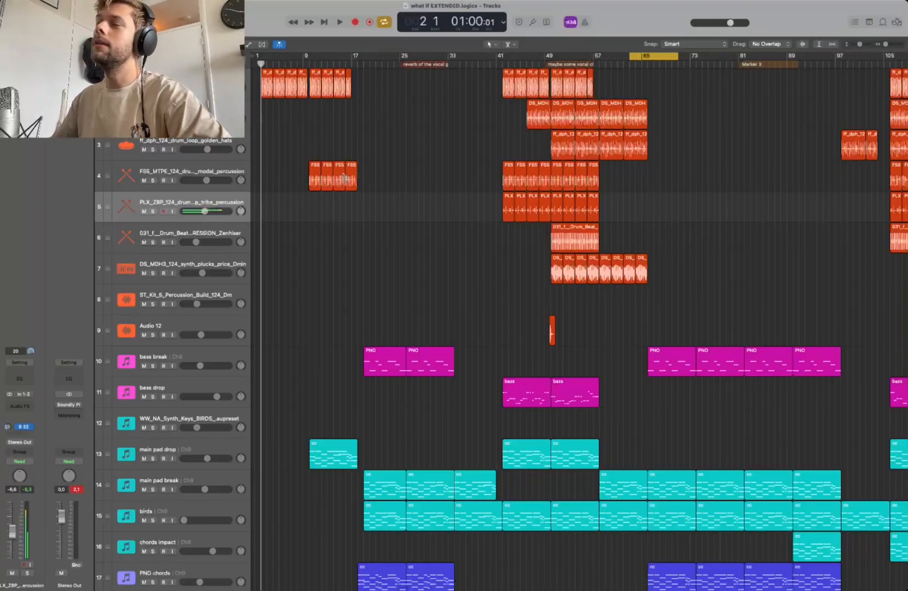
key(space)
key(Return)
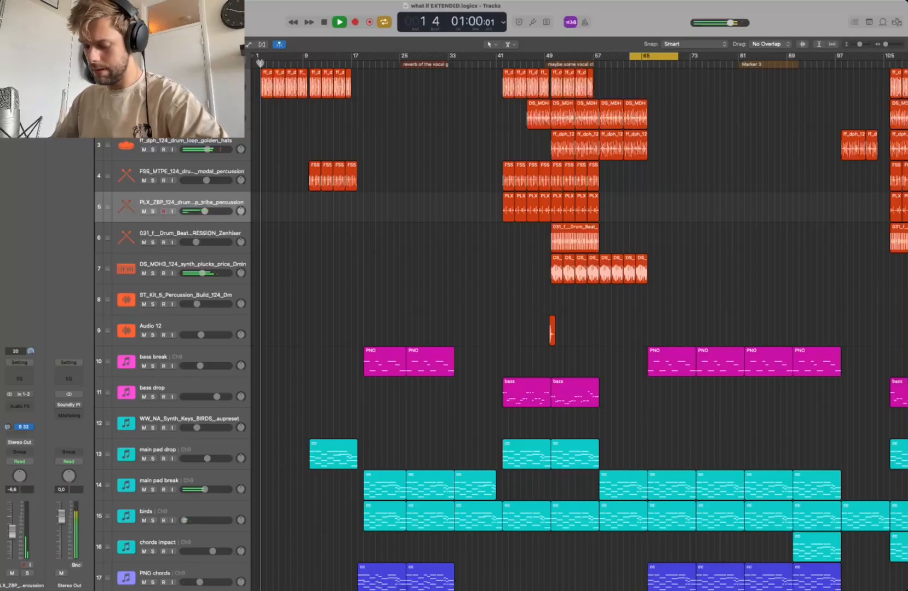
key(c)
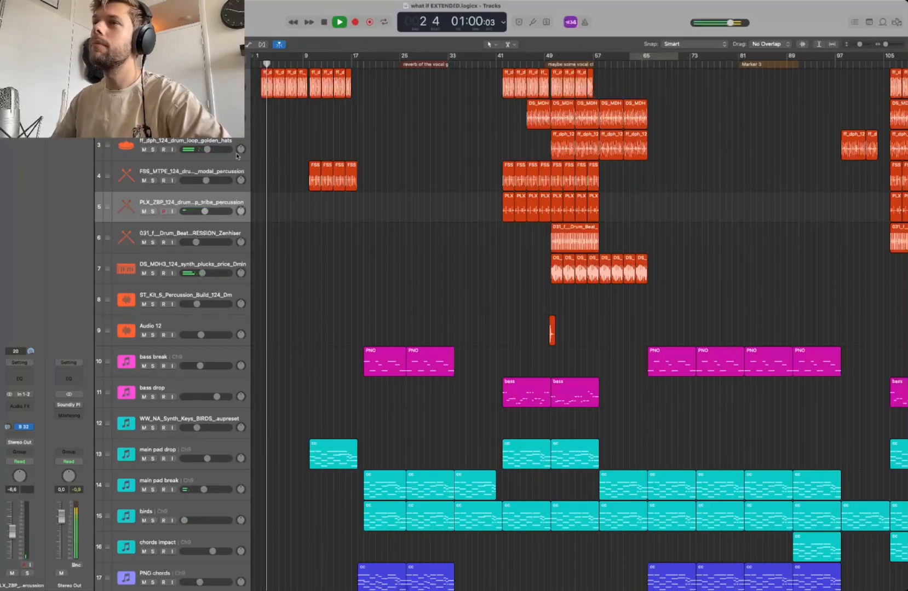
- Listen to the intro section starting at bar 10, where the percussion and main pad enter
key(space)
click(309, 63)
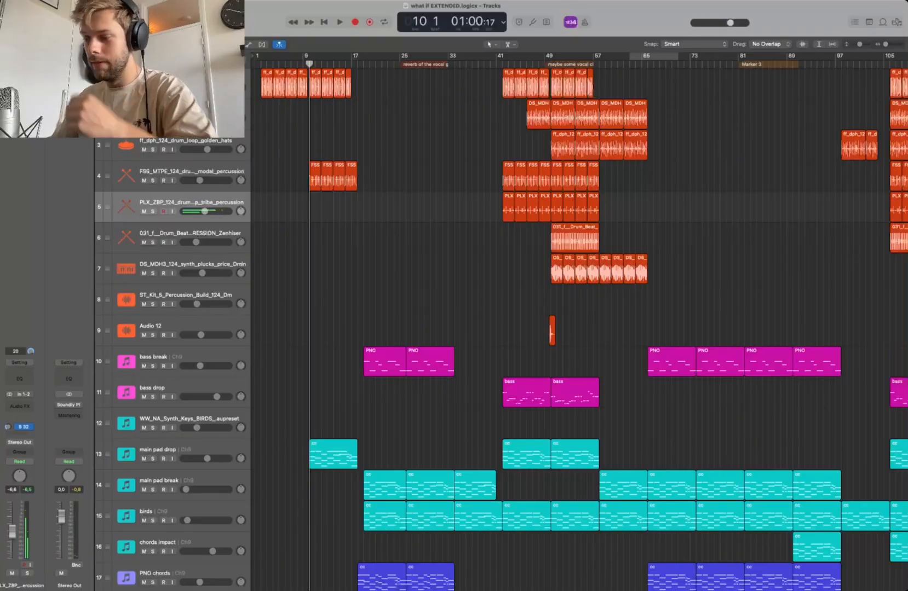
key(space)
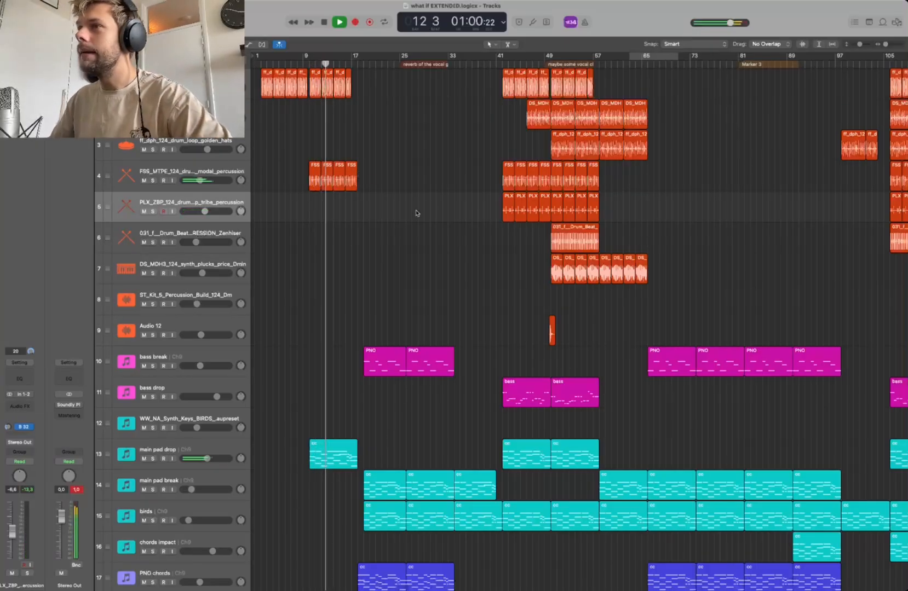
key(space)
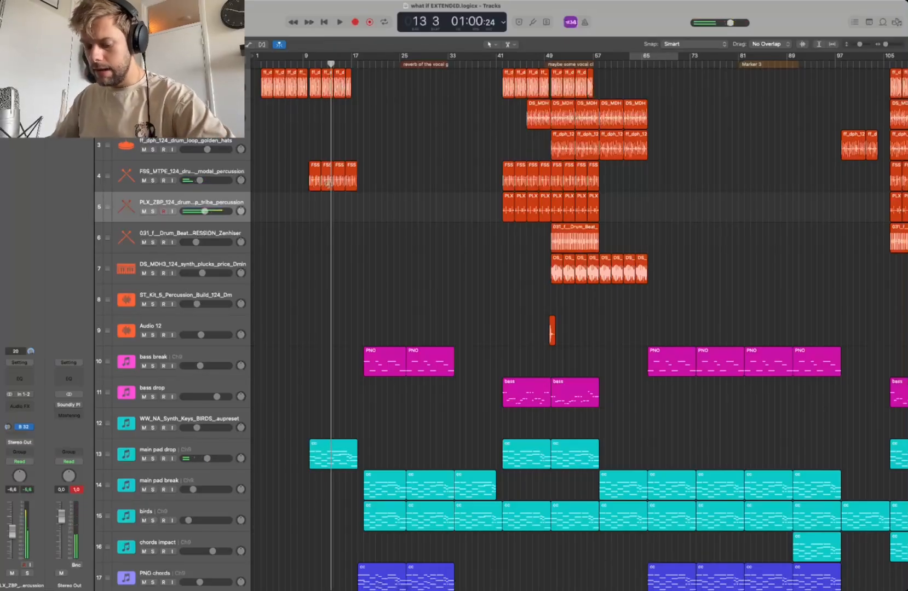
- Show the track automation and examine the kick's filter curve and the hat and percussion volume curves at the intro and ending
key(a)
scroll(422, 169, up, 3)
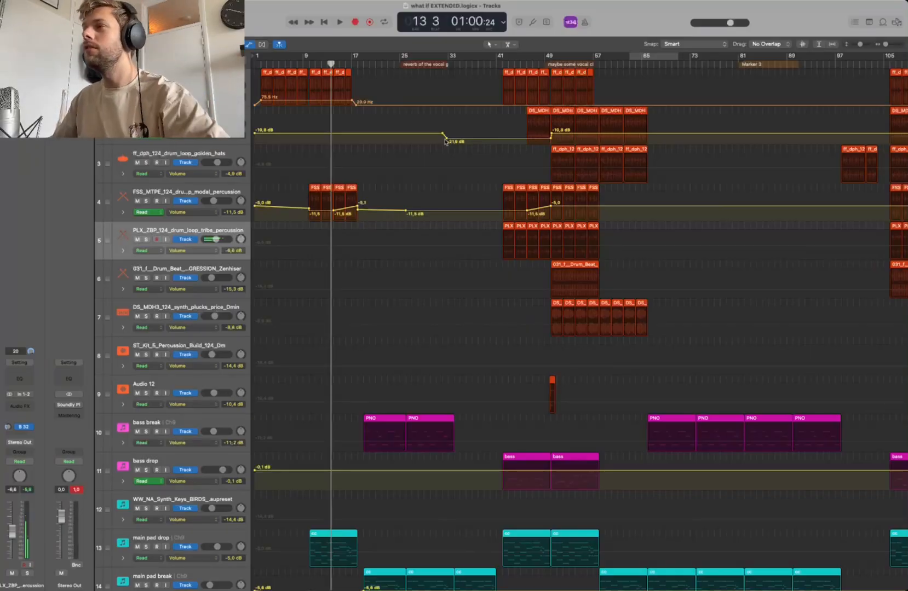
scroll(446, 141, right, 15)
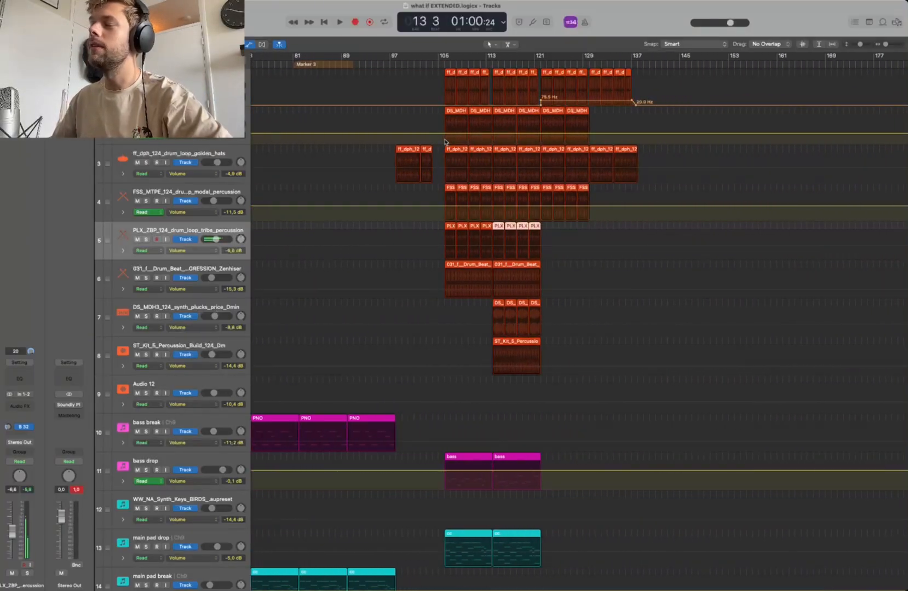
scroll(445, 141, right, 5)
scroll(445, 141, up, 10)
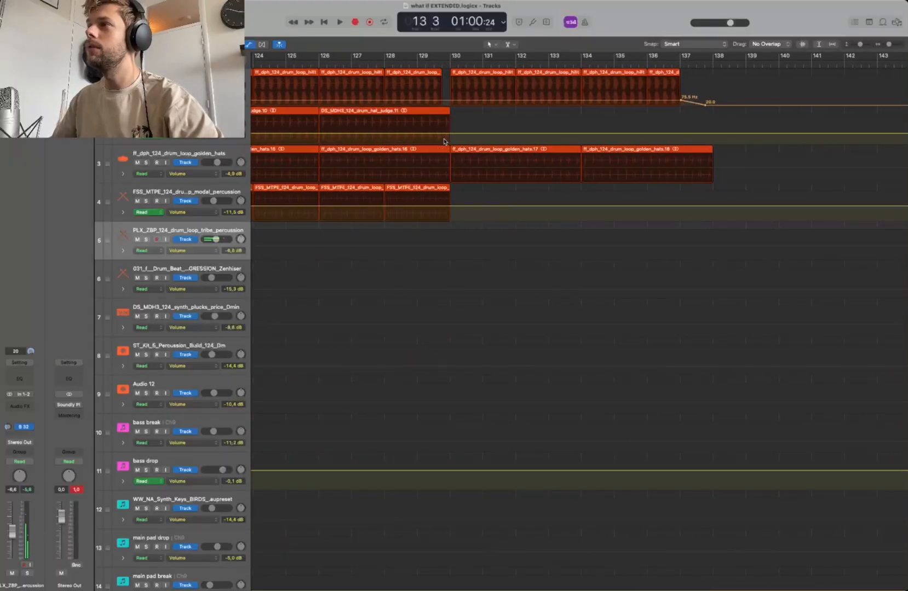
scroll(445, 141, down, 8)
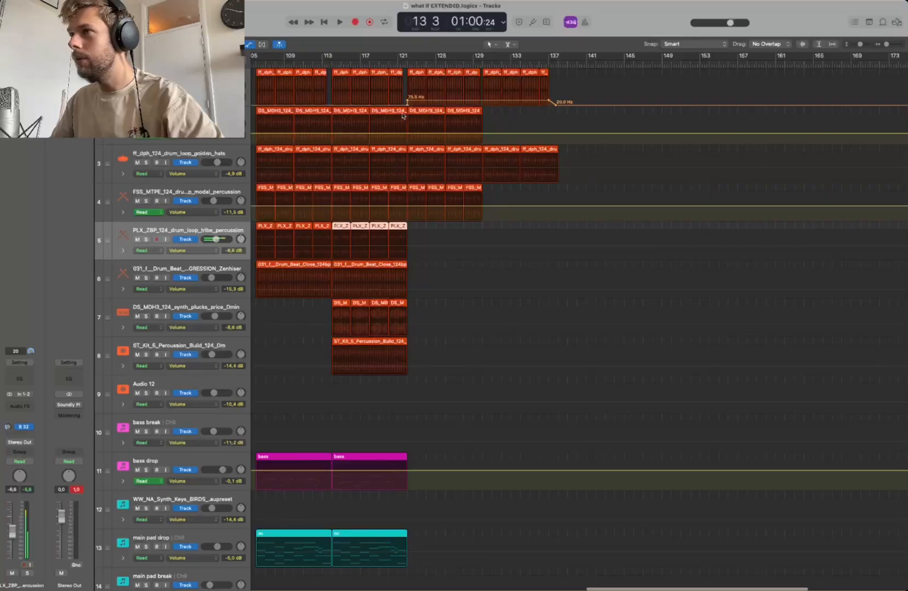
scroll(420, 103, up, 8)
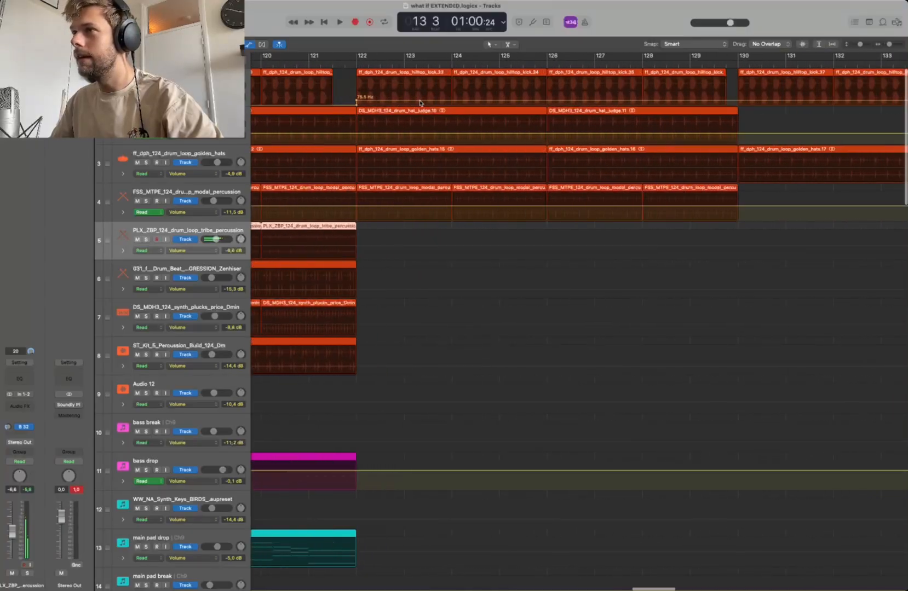
scroll(277, 100, down, 12)
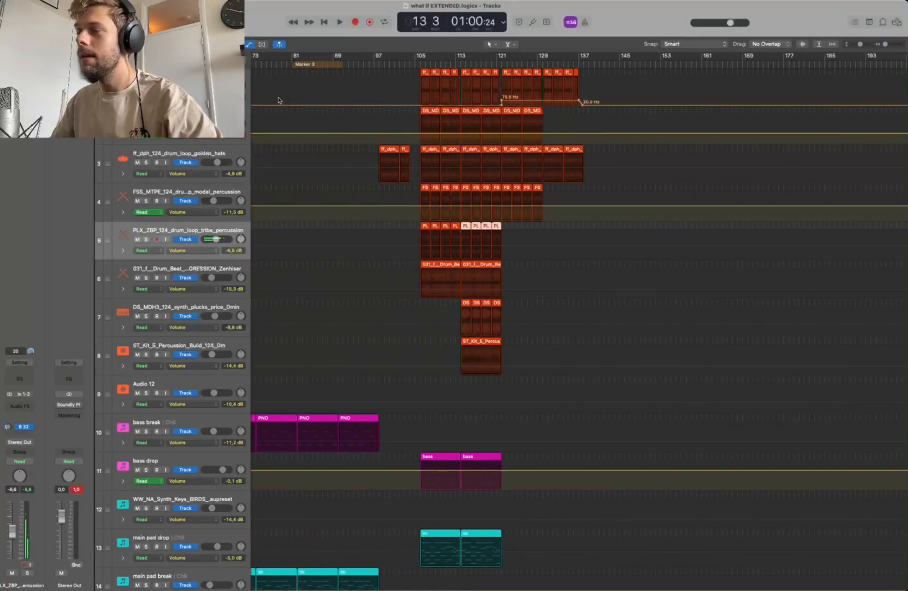
scroll(277, 100, left, 15)
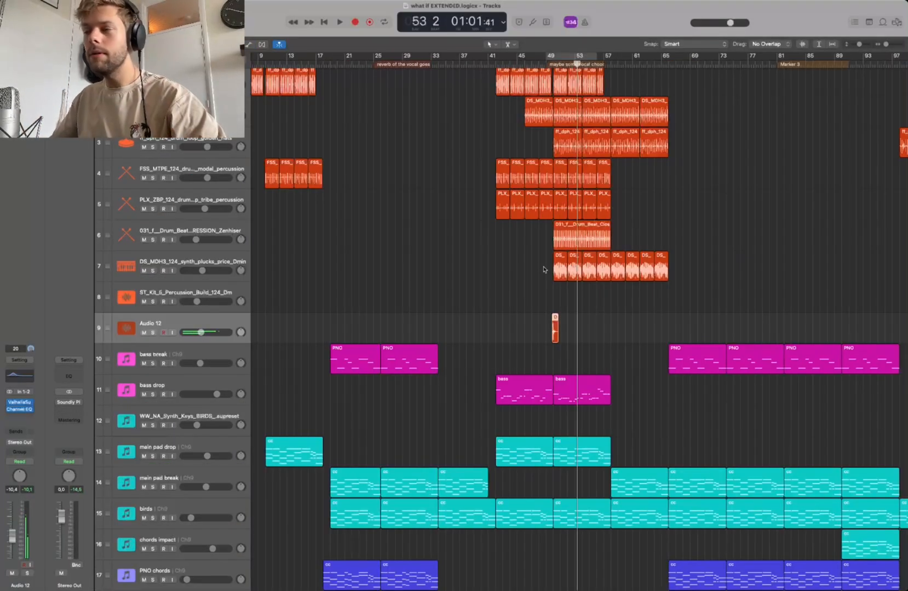
- Set the cycle range over bars 42 to 50, the first half of the first drop, and review its layers down the track list
scroll(544, 269, down, 20)
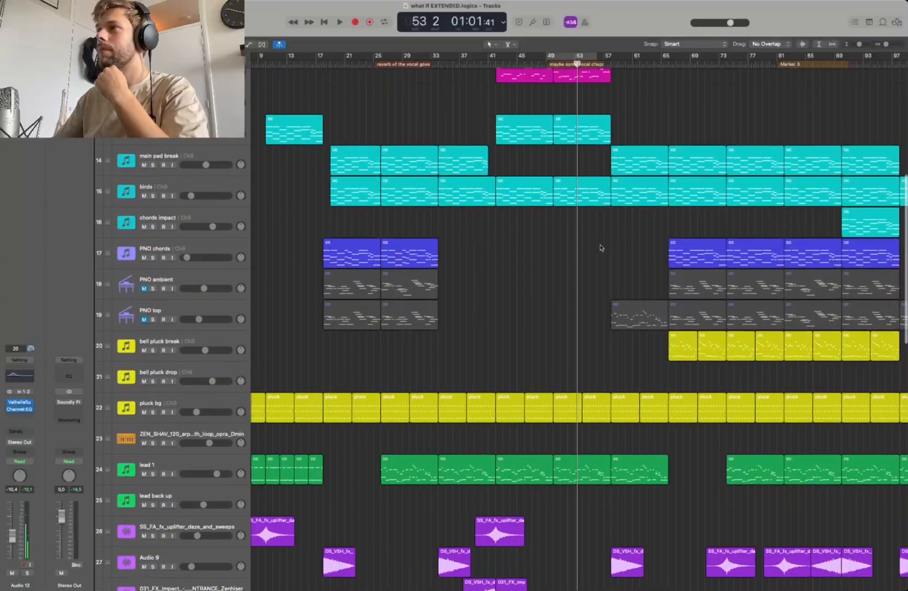
scroll(497, 60, up, 10)
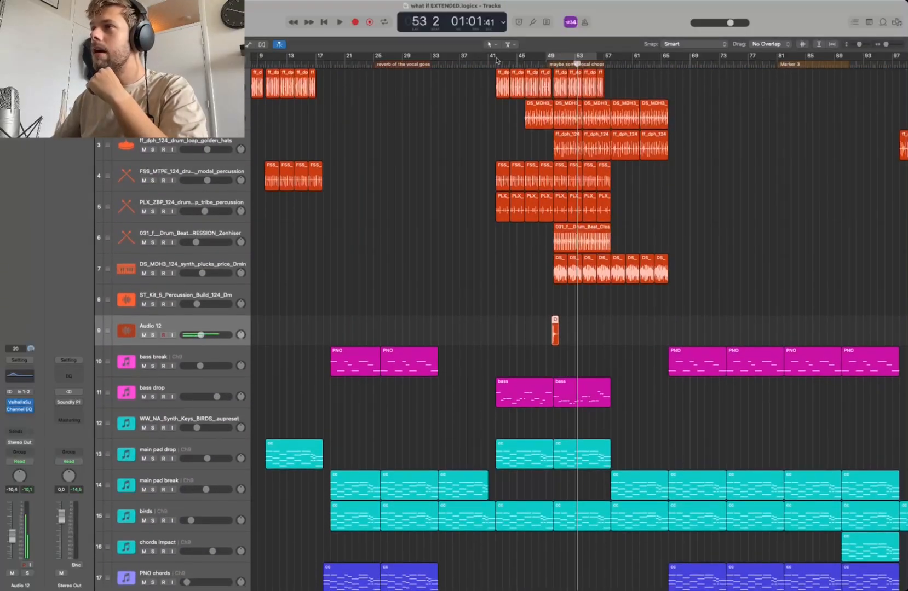
drag(496, 61, 550, 59)
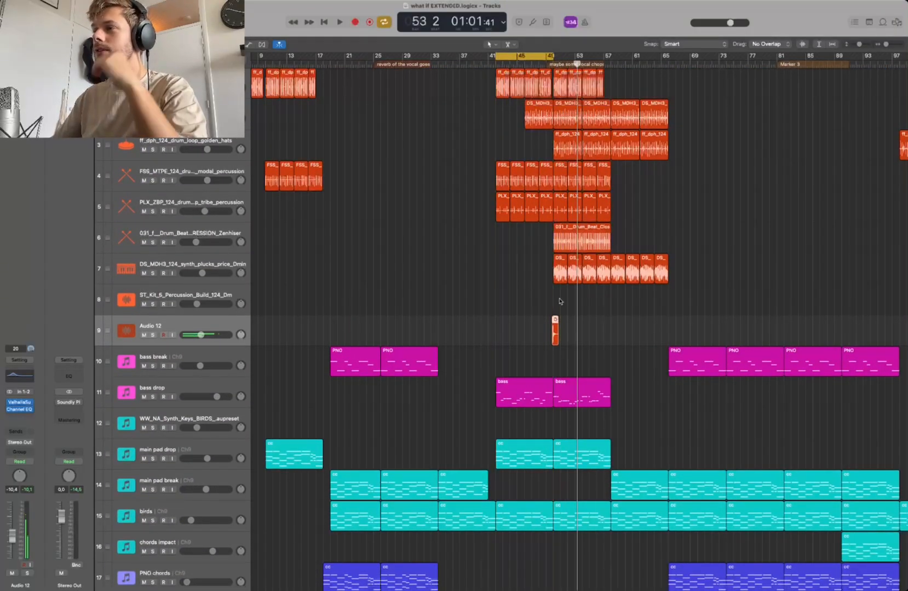
scroll(559, 301, down, 15)
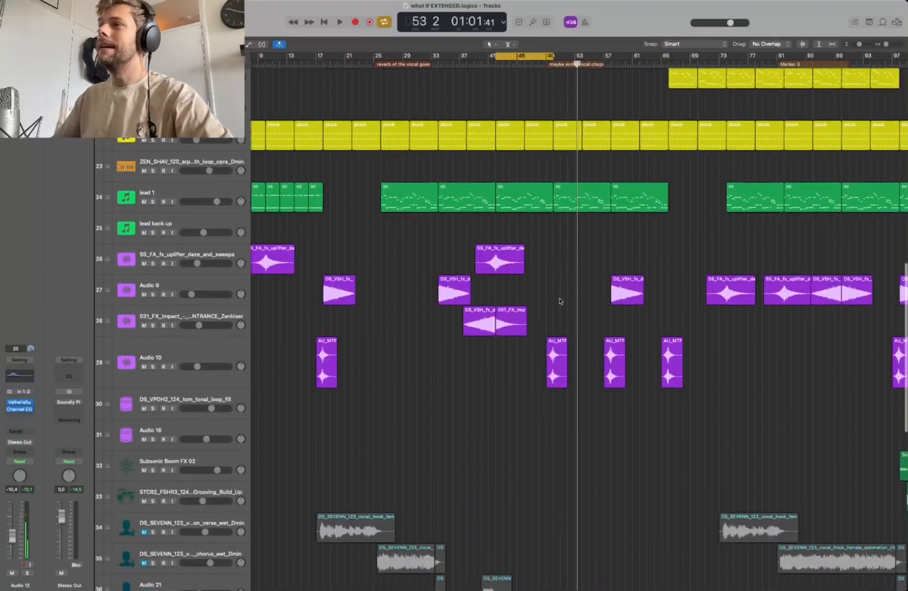
scroll(559, 301, up, 15)
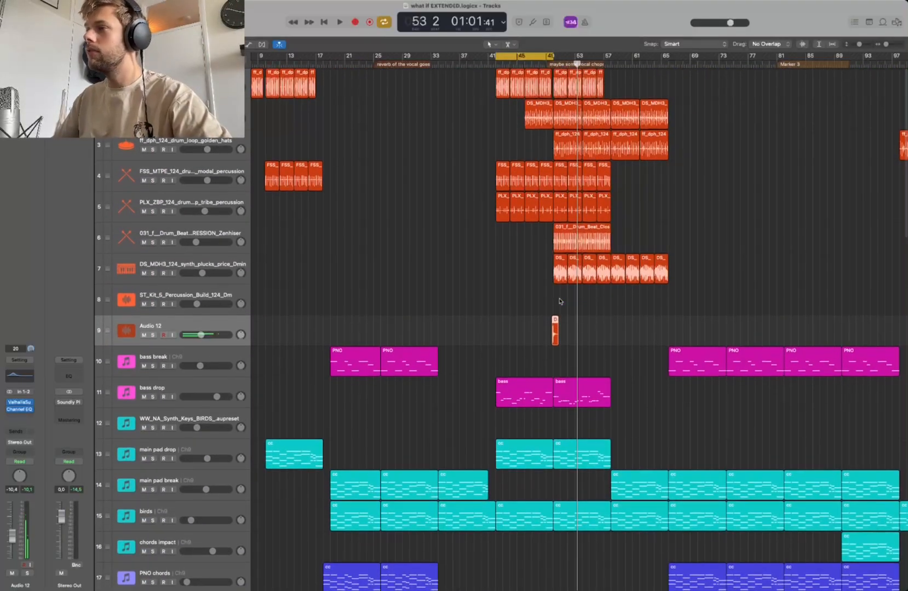
- Solo the lead 1 track and play the cycled bars 42 to 50
scroll(560, 300, down, 15)
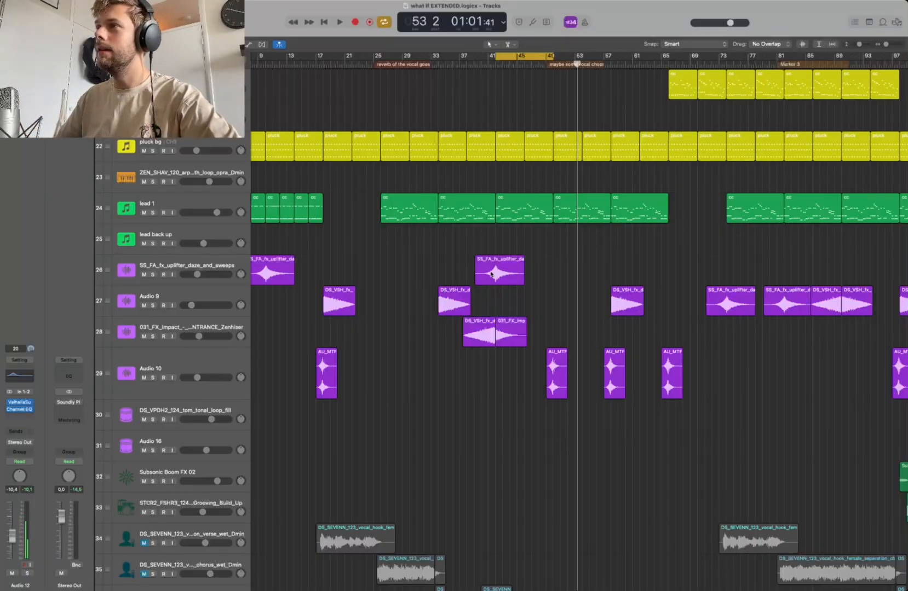
scroll(491, 274, up, 11)
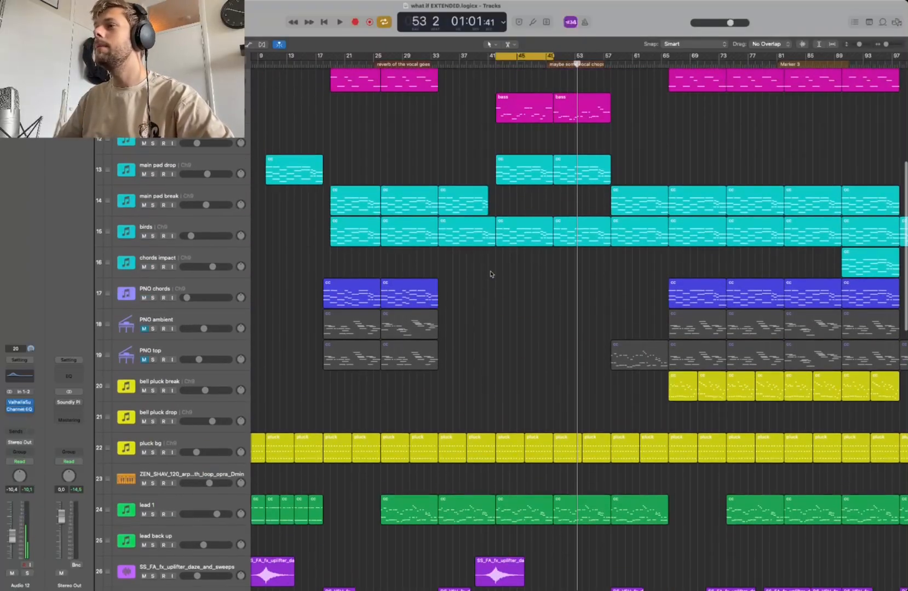
scroll(491, 274, down, 20)
scroll(491, 274, up, 15)
click(153, 271)
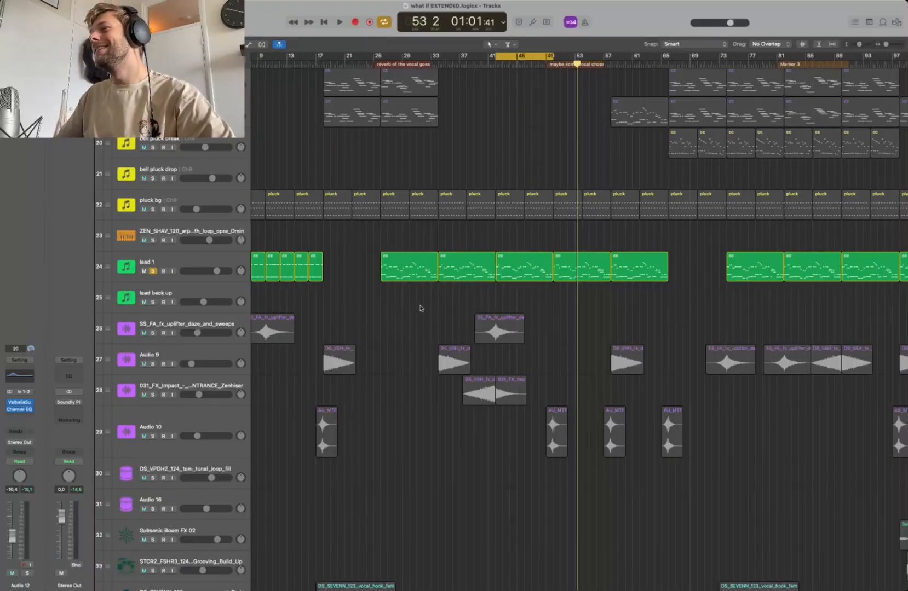
key(space)
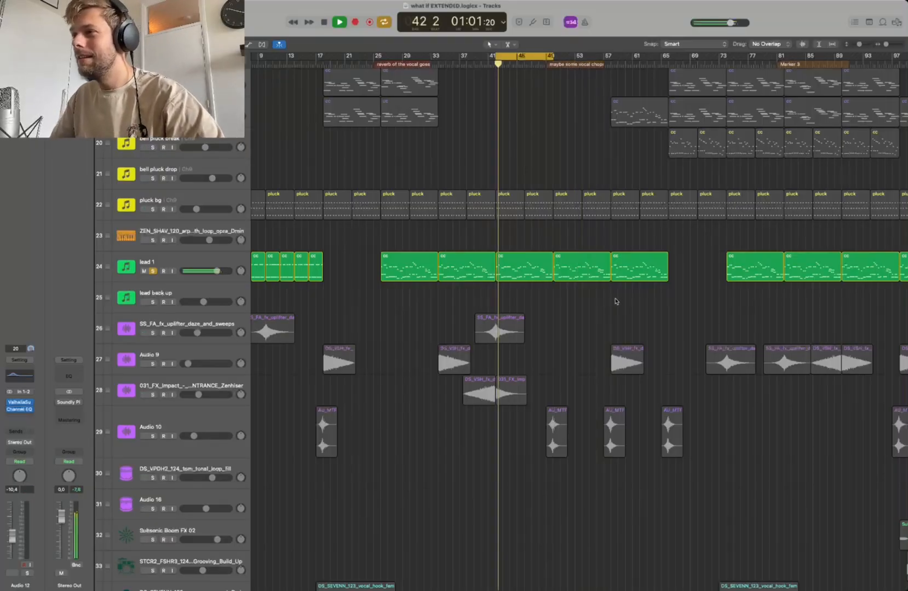
- Select the lead 1 region spanning bars 42 to 50 and open it in the Piano Roll
scroll(574, 312, left, 1)
scroll(574, 312, up, 1)
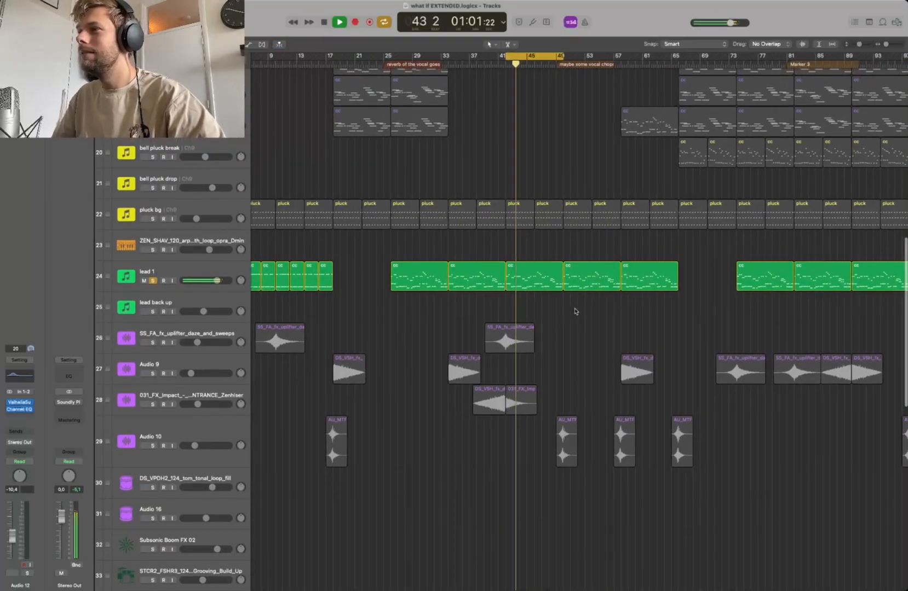
scroll(574, 311, up, 5)
click(438, 280)
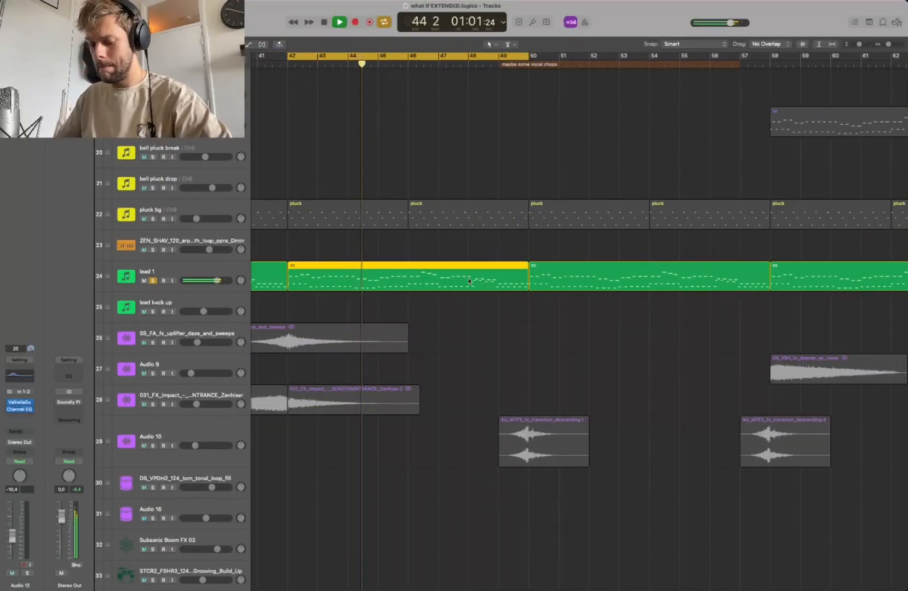
key(p)
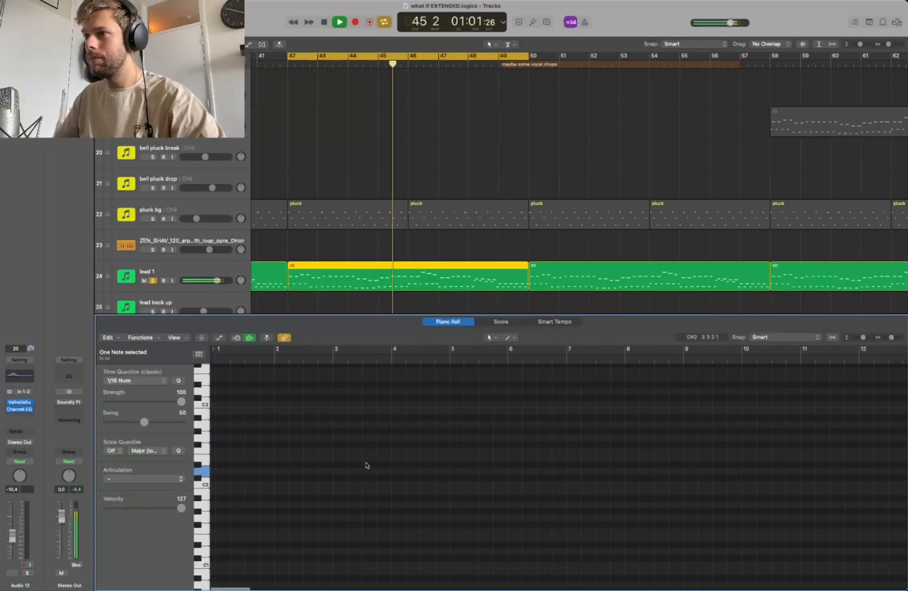
- Examine the lead melody's notes across bars 42 to 50 during playback, and close the note editor and stop
scroll(367, 466, right, 3)
scroll(366, 466, up, 5)
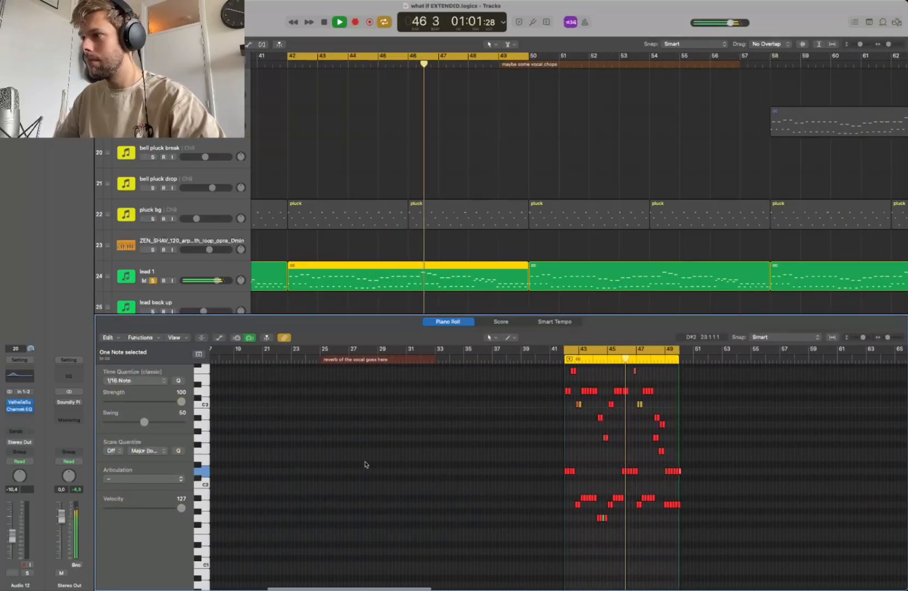
scroll(366, 465, right, 7)
scroll(365, 465, right, 5)
scroll(361, 465, up, 4)
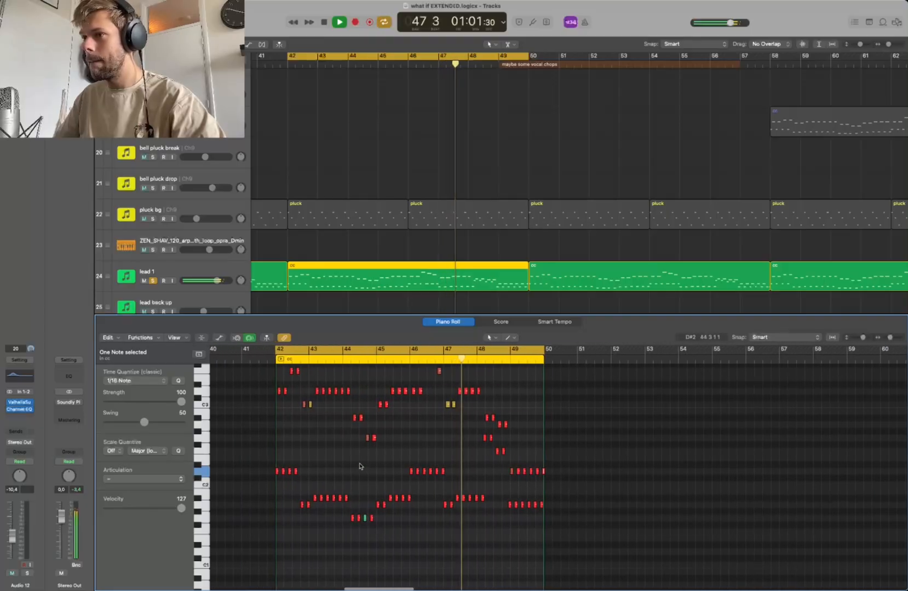
scroll(360, 466, left, 2)
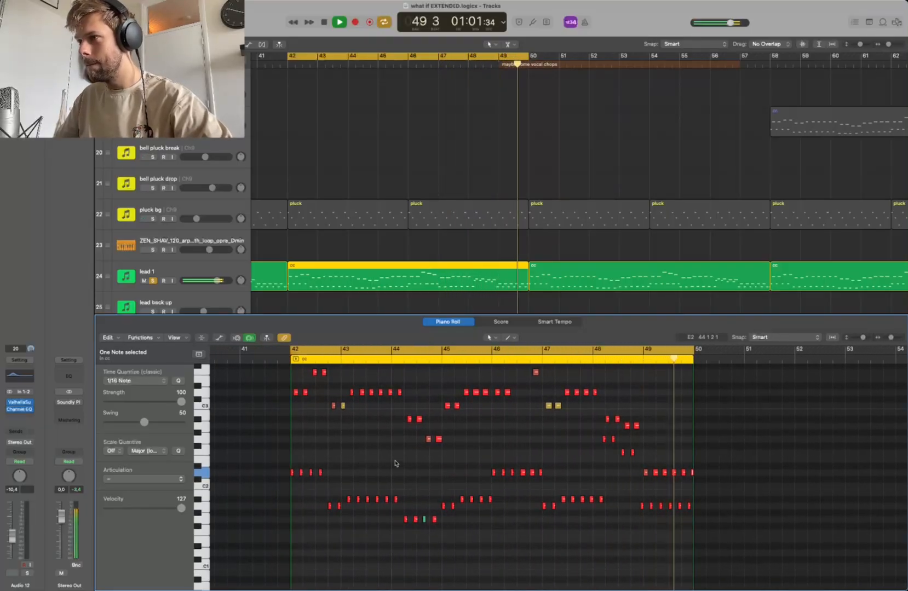
key(p)
key(space)
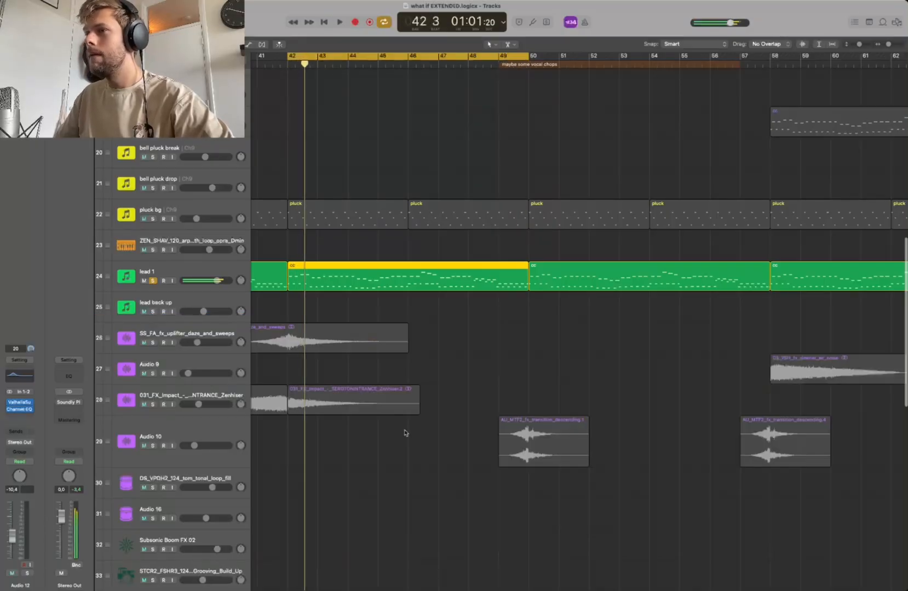
- Show the track automation to check lead 1's Serum filter cutoff curve through the first drop, and hide it again
key(a)
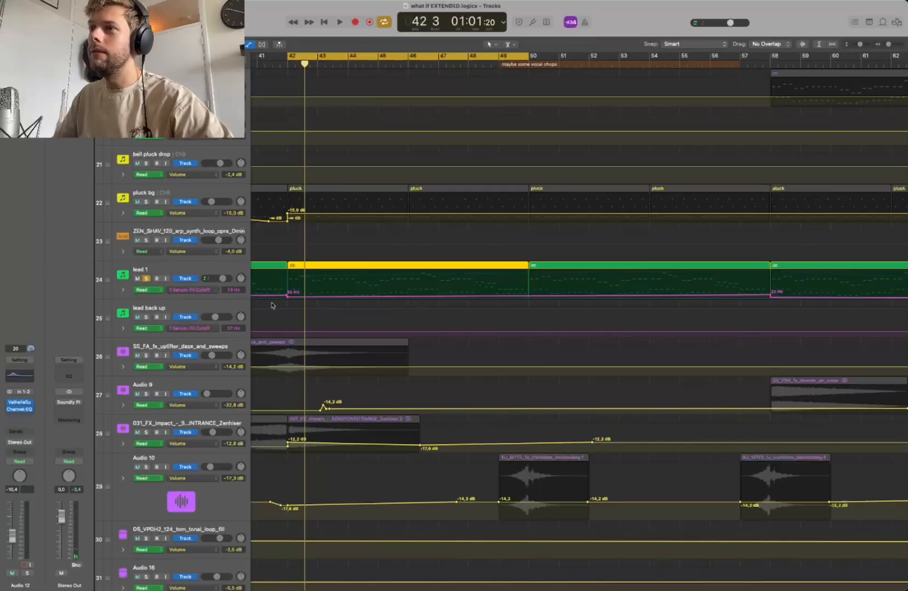
key(a)
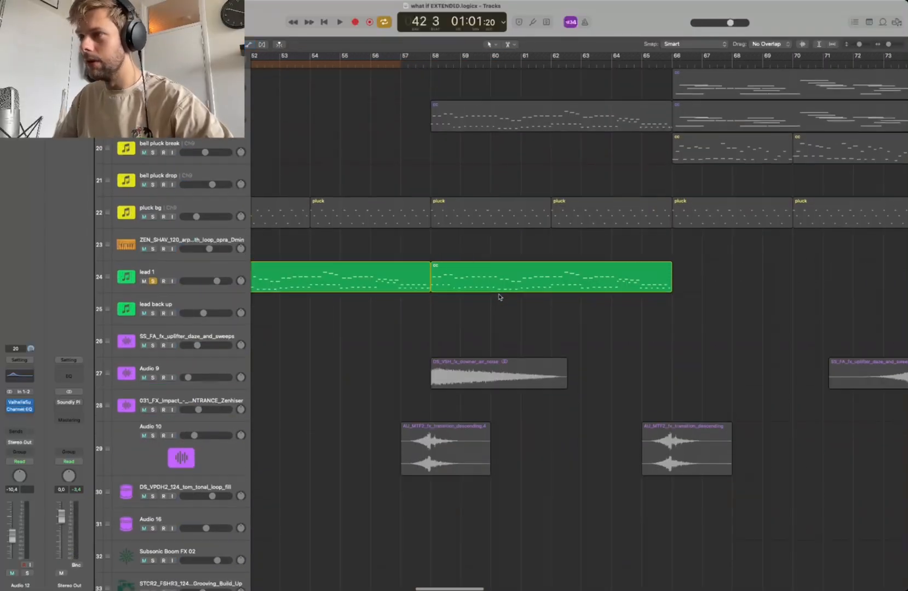
scroll(498, 298, left, 5)
scroll(498, 297, down, 5)
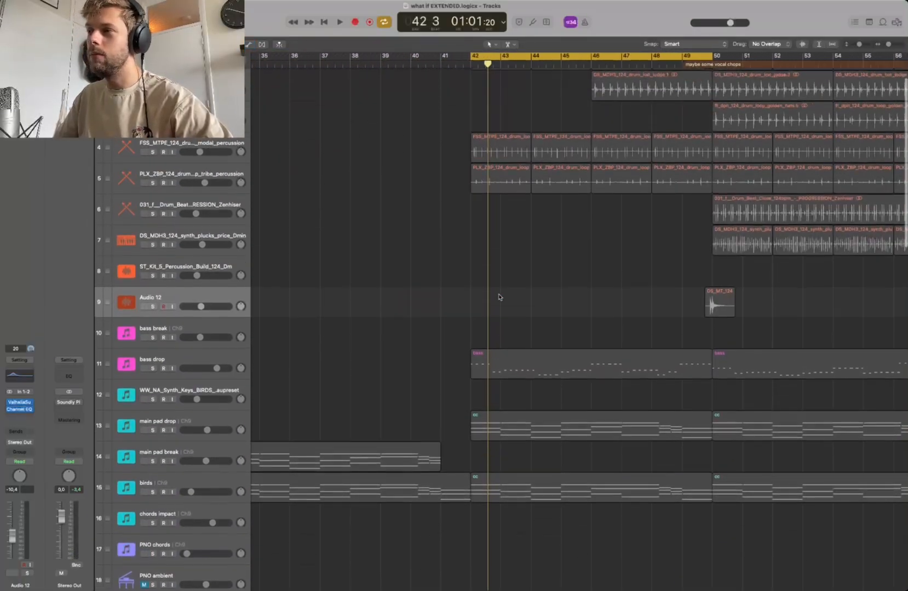
scroll(498, 297, down, 2)
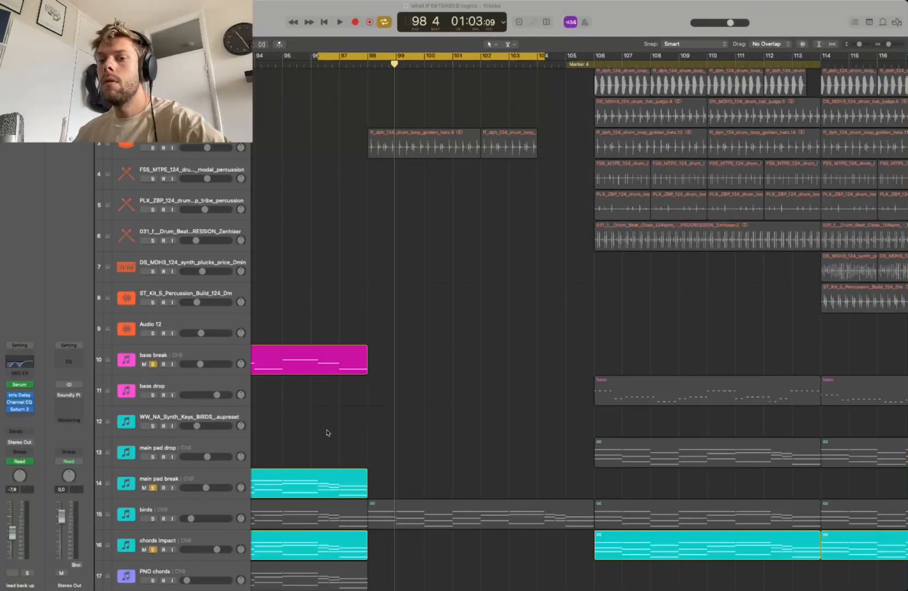
- Examine the layers of the second break between bars 60 and 98, from the bass and pads down to effects and vocals
scroll(328, 427, left, 10)
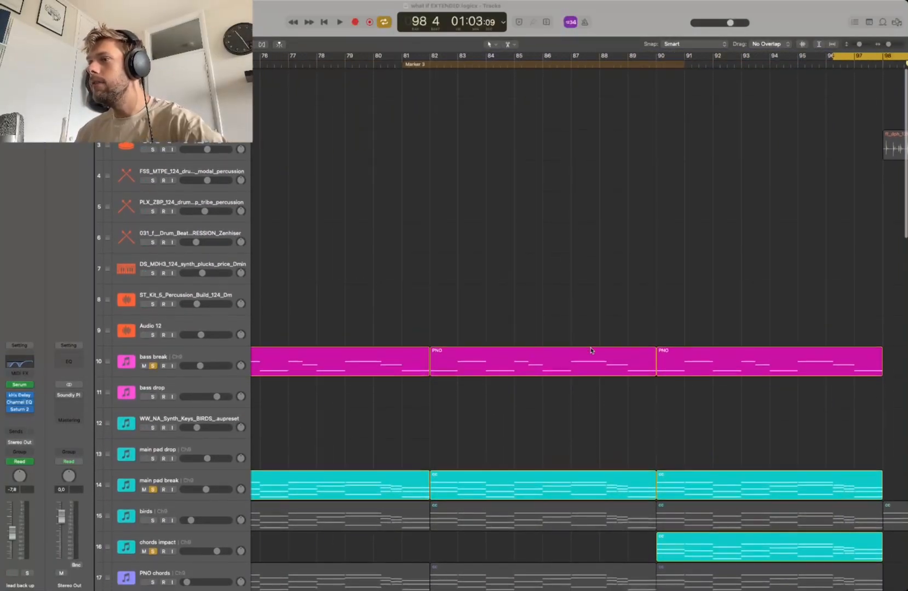
scroll(591, 350, down, 15)
scroll(591, 350, up, 15)
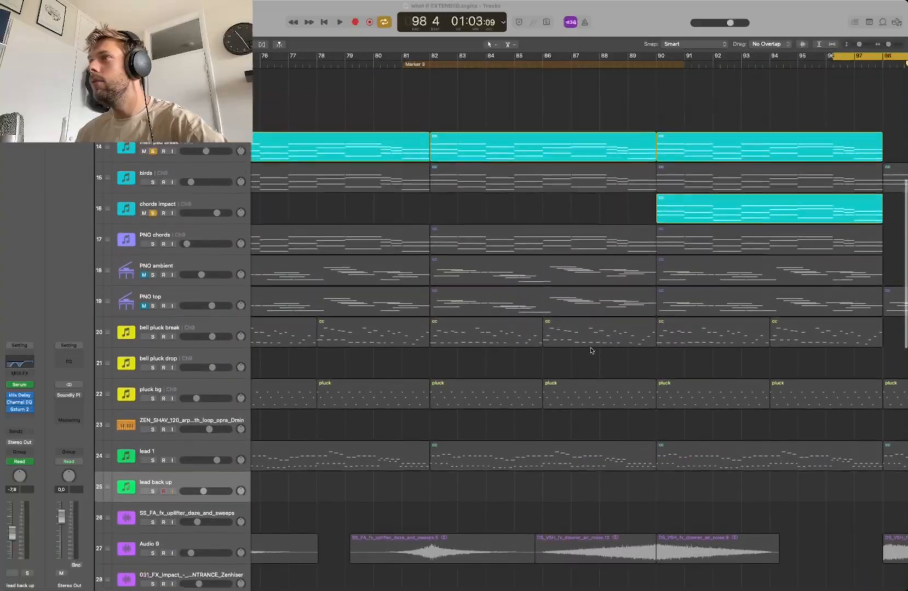
scroll(591, 350, left, 6)
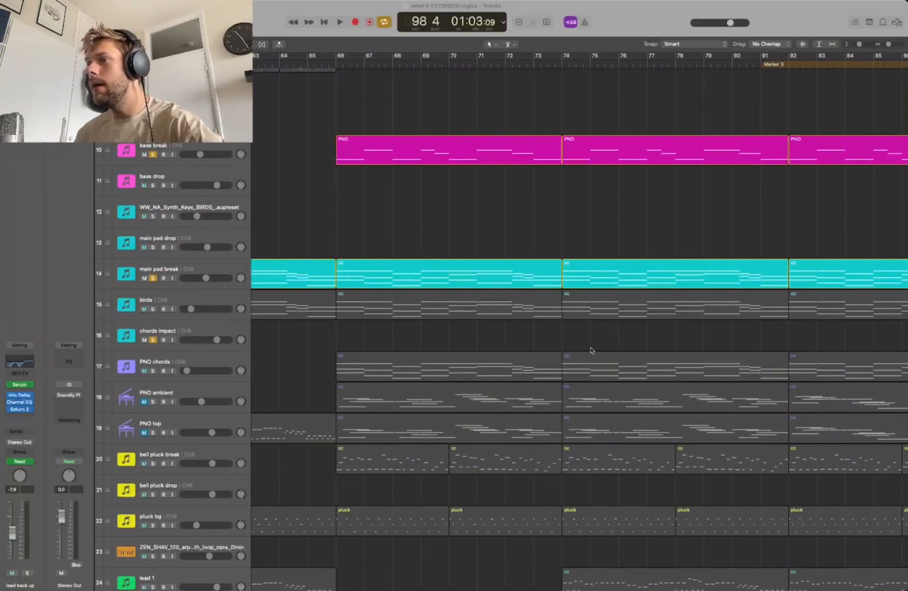
scroll(591, 351, left, 3)
scroll(591, 351, down, 8)
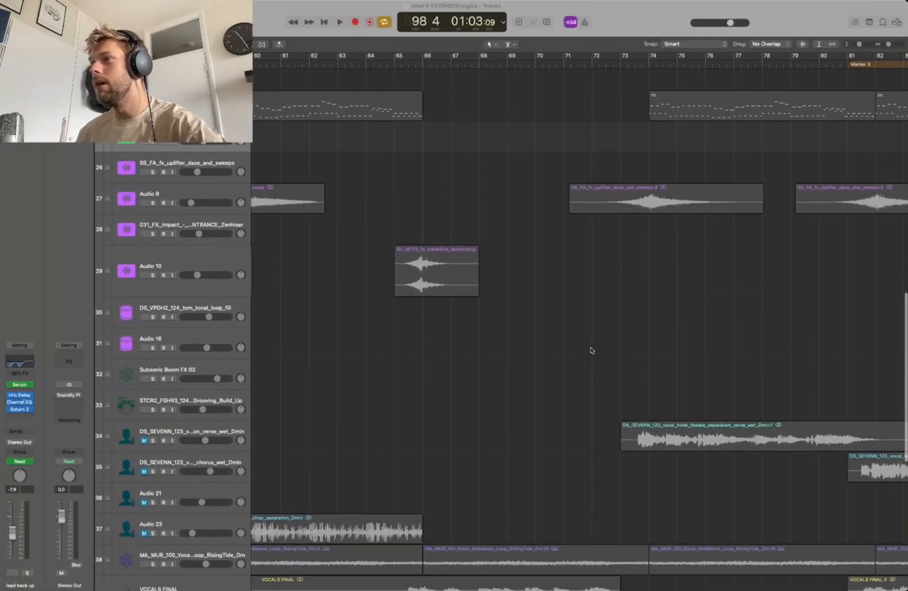
scroll(591, 350, up, 8)
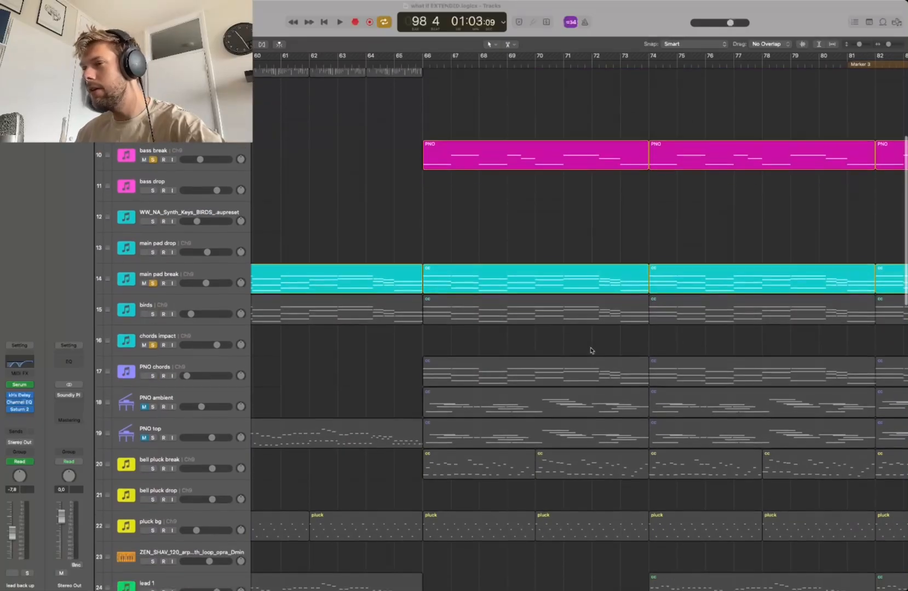
- Review the arrangement of the build-up from bar 98 and the start of the second drop at bar 106
scroll(590, 350, down, 1)
scroll(591, 350, right, 15)
scroll(591, 350, up, 3)
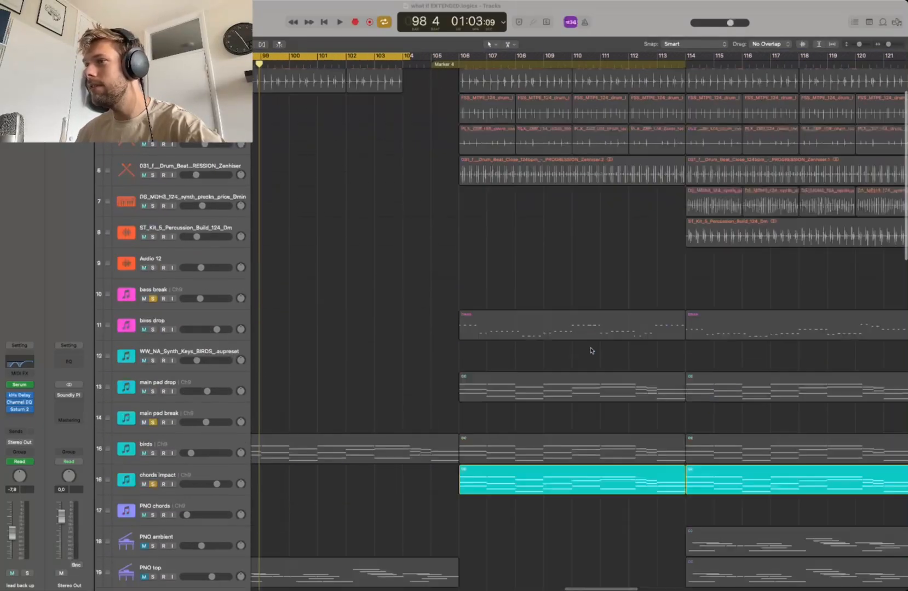
scroll(590, 350, up, 3)
scroll(431, 275, left, 6)
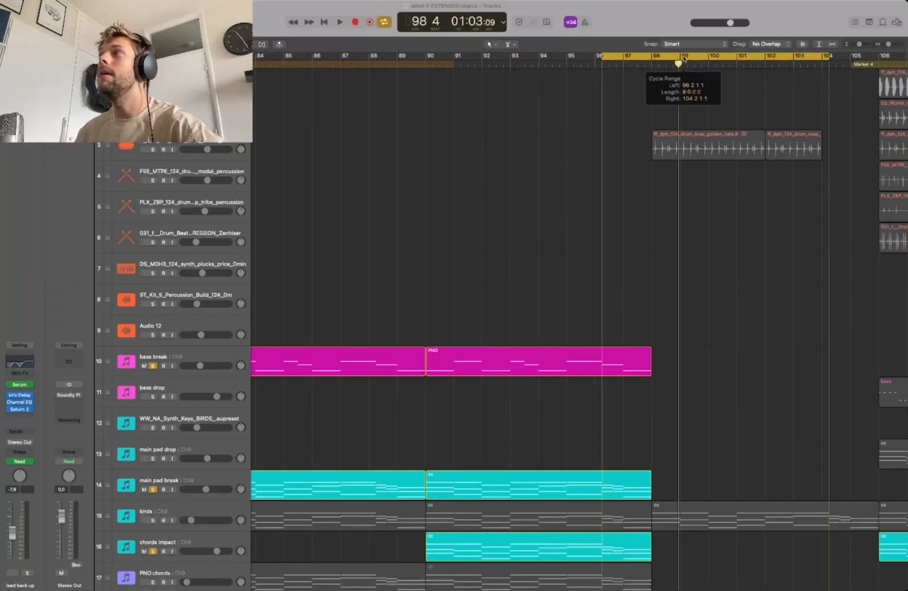
- Play the cycled bars 74 to 82 with lead 1 soloed, removing the solo from main pad break
scroll(612, 369, down, 10)
scroll(612, 368, left, 8)
scroll(612, 369, right, 2)
scroll(612, 369, up, 4)
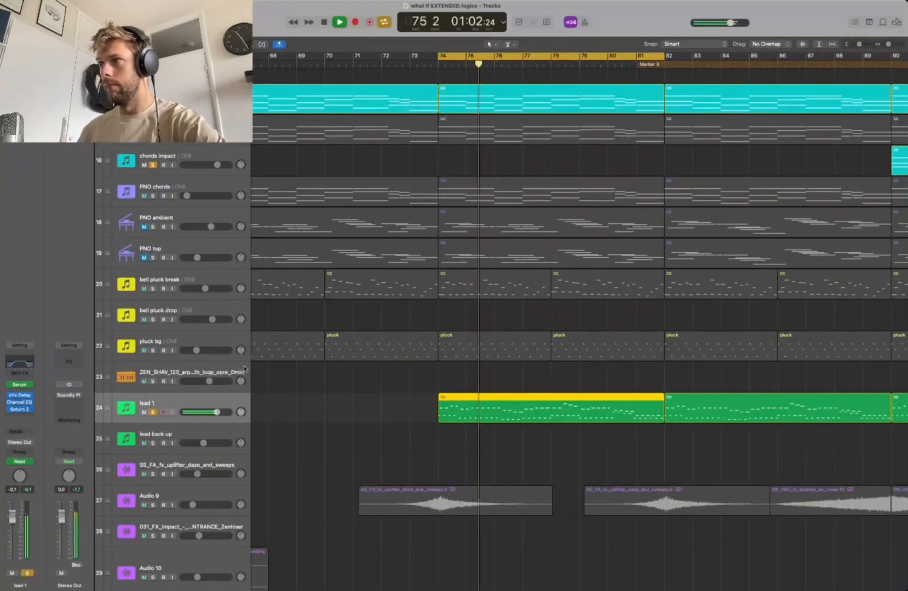
click(152, 103)
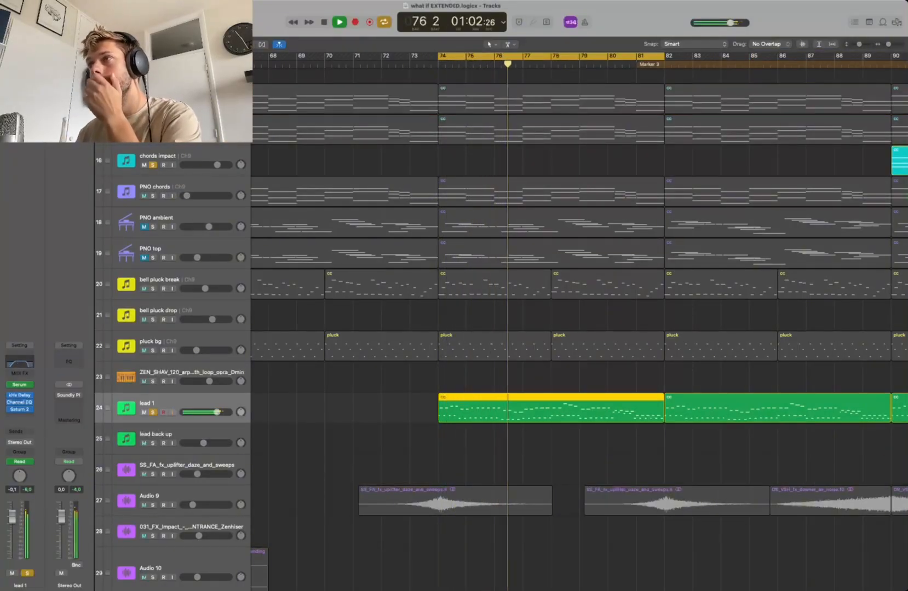
key(space)
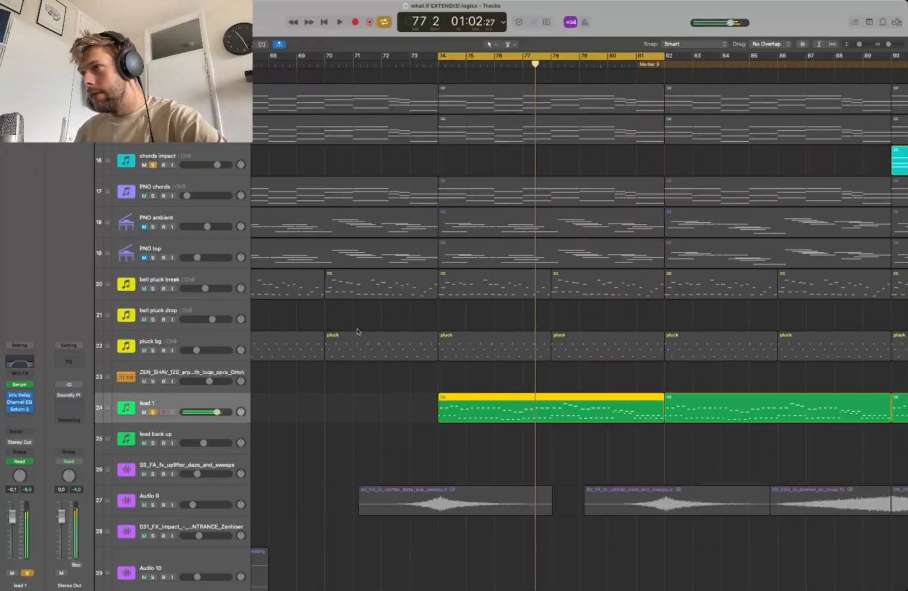
- Solo bell pluck break, remove the solos from lead 1 and bass break, and play bars 74 to 82
scroll(357, 332, up, 2)
click(154, 331)
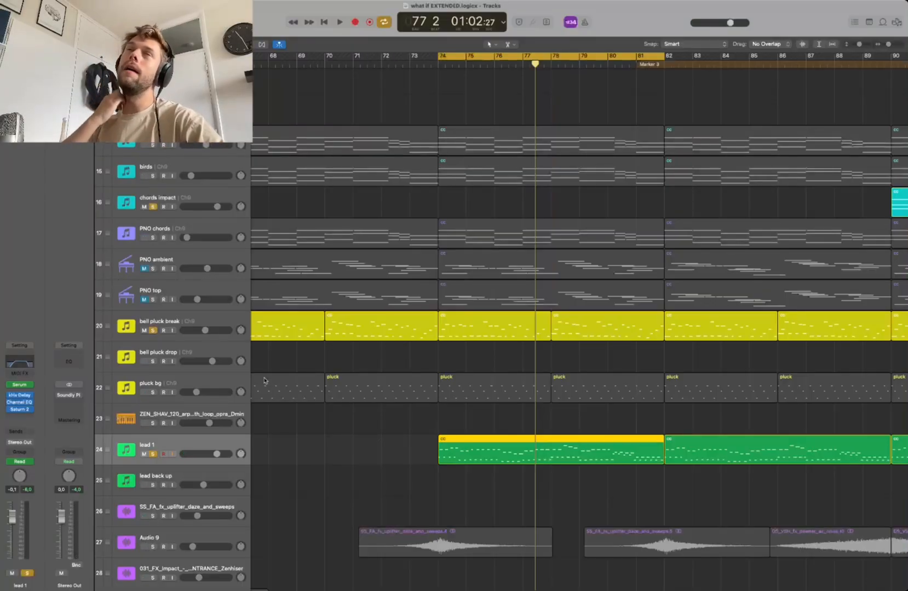
click(228, 320)
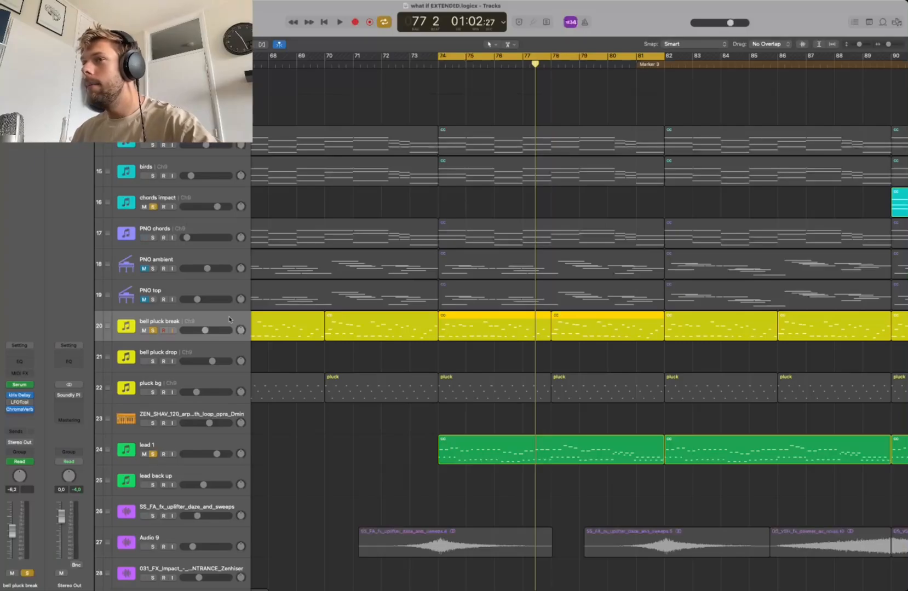
click(152, 454)
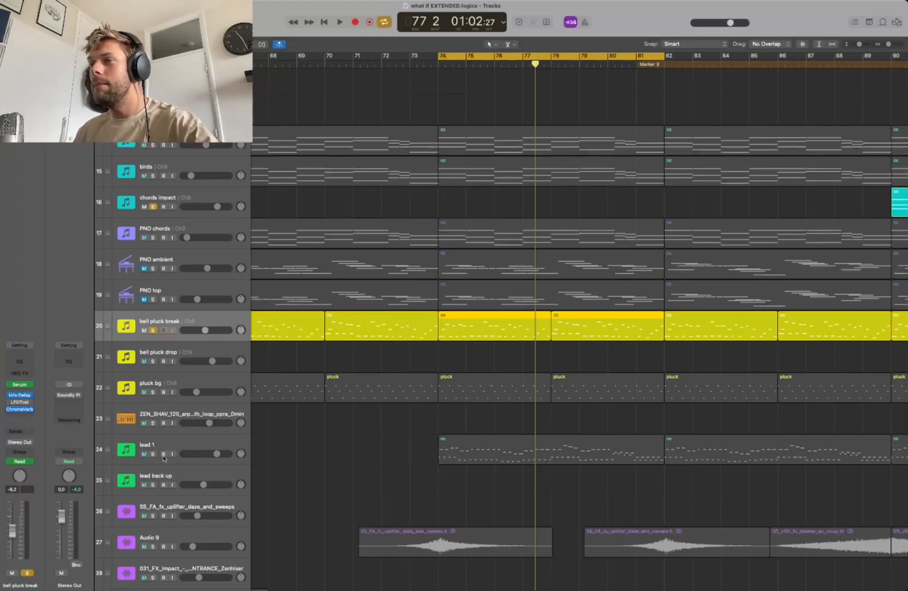
key(space)
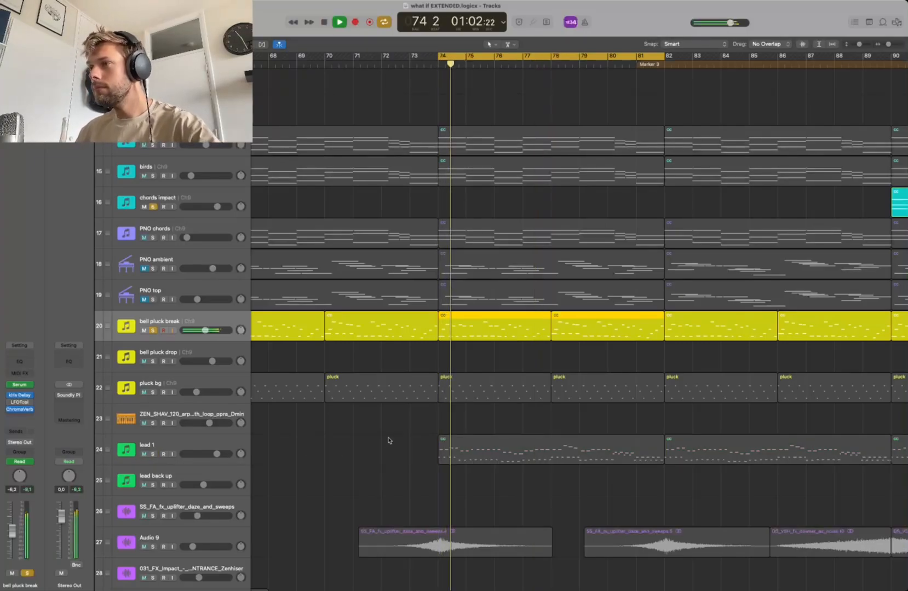
scroll(388, 440, up, 10)
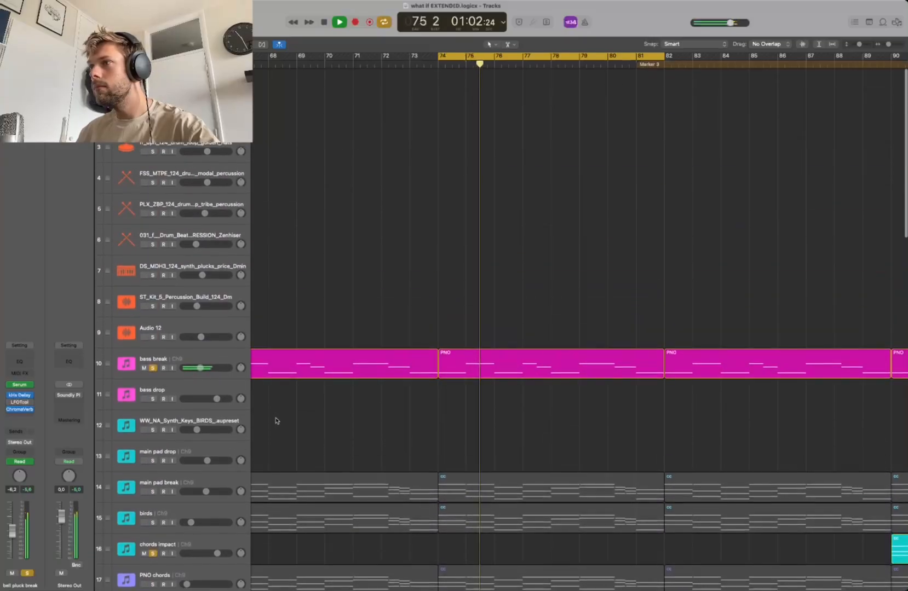
click(153, 367)
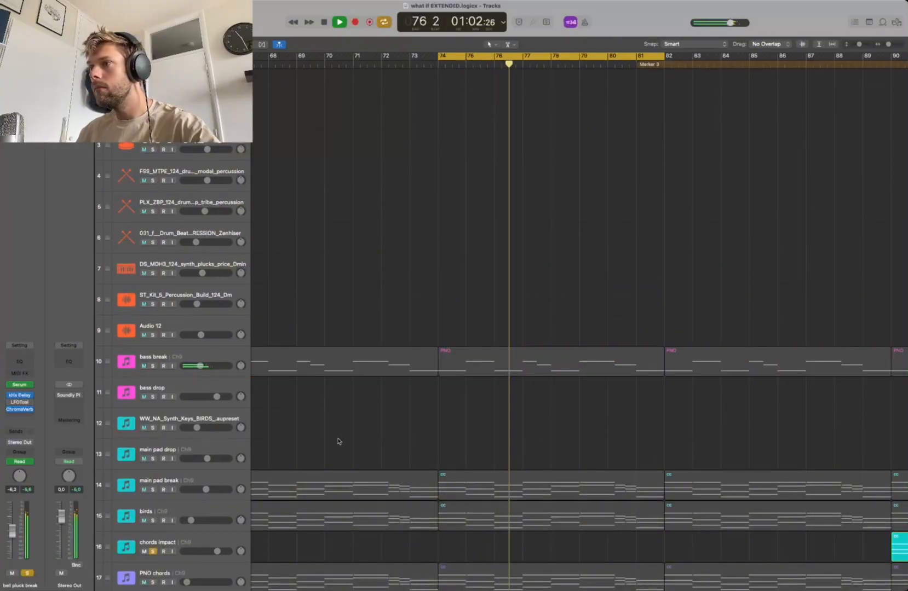
- Open the bell pluck break regions in the Piano Roll and examine their notes across bars 74 to 82 during playback
scroll(339, 442, down, 10)
key(e)
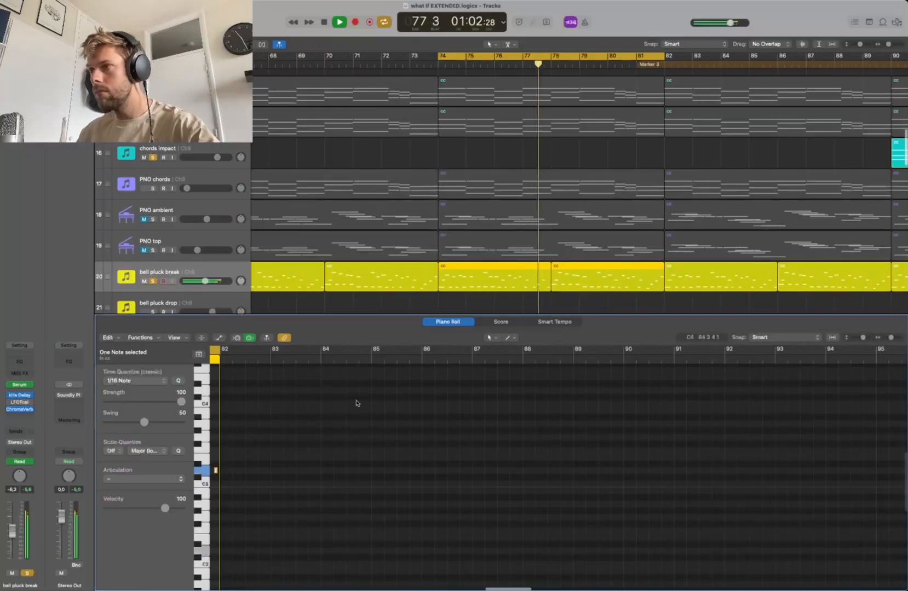
scroll(391, 480, down, 5)
scroll(390, 480, left, 3)
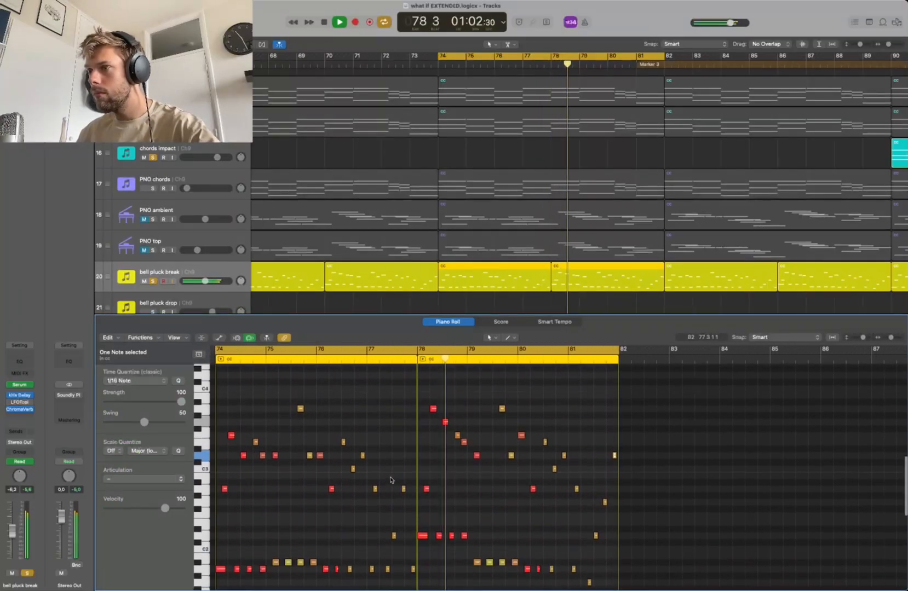
scroll(390, 480, up, 2)
scroll(390, 480, left, 1)
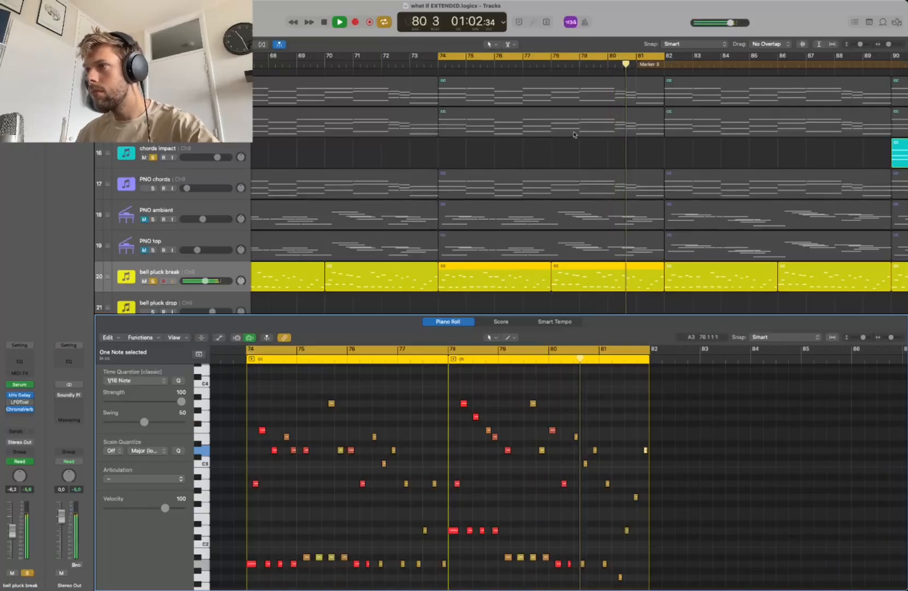
scroll(574, 135, down, 5)
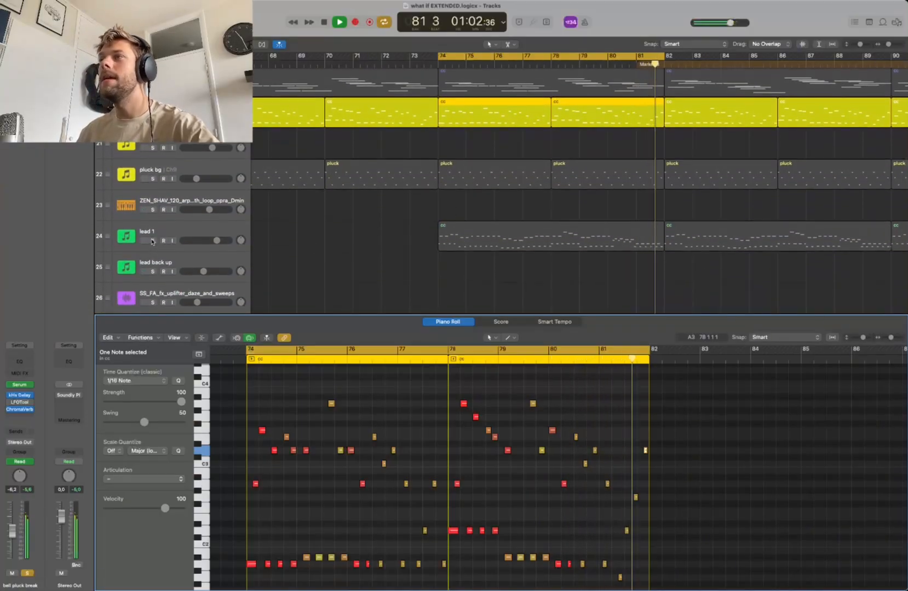
- Solo lead 1 alongside bell pluck break and move the cycle range to bars 82 to 90
click(153, 241)
scroll(675, 188, right, 5)
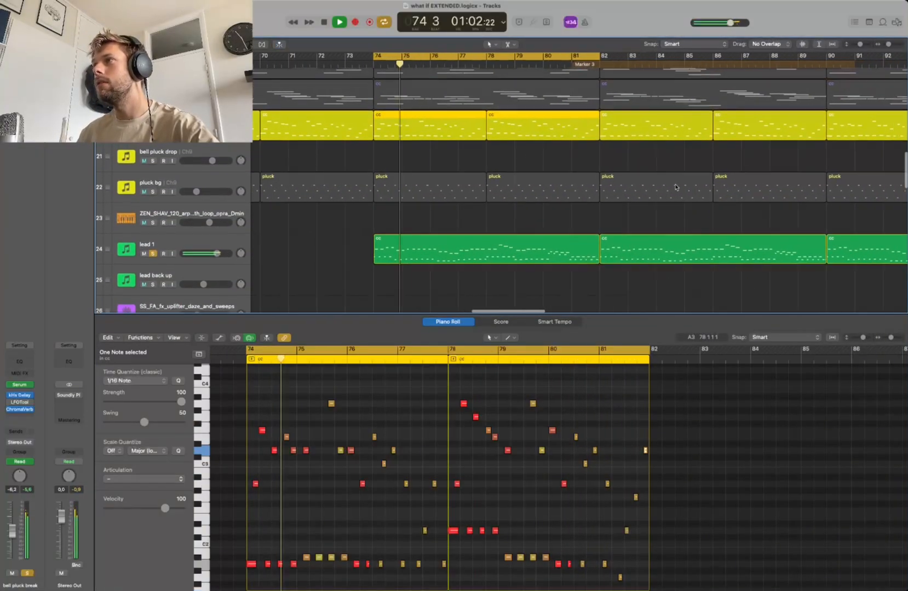
scroll(675, 188, up, 10)
scroll(472, 104, right, 2)
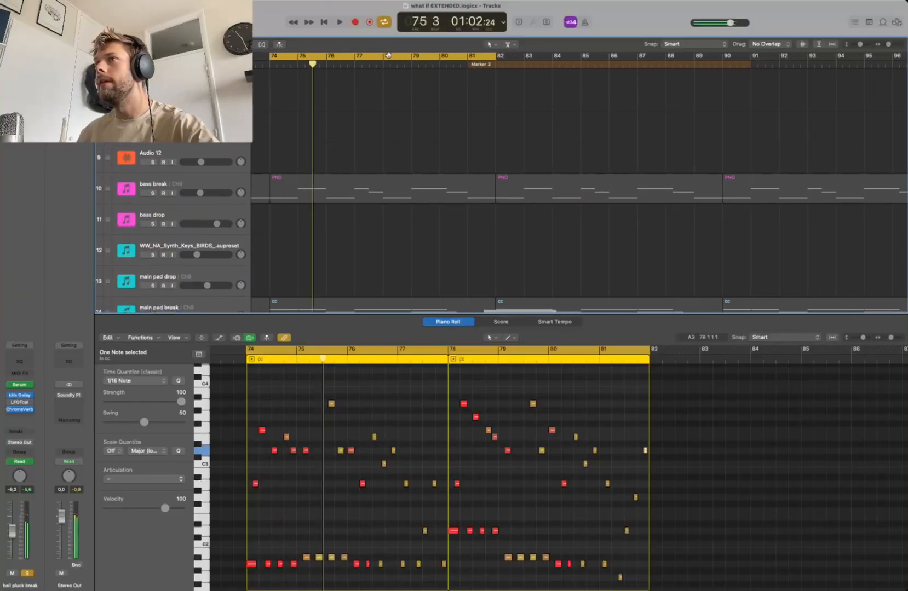
drag(388, 55, 616, 59)
scroll(627, 166, down, 10)
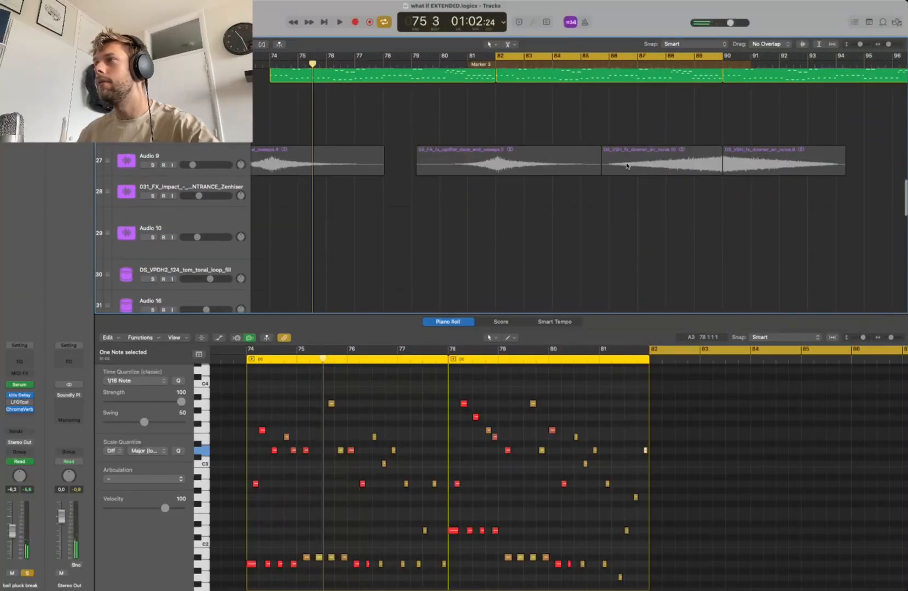
- Play the cycled bars 82 to 90 with lead 1 and bell pluck break soloed, then stop
scroll(626, 166, up, 5)
key(space)
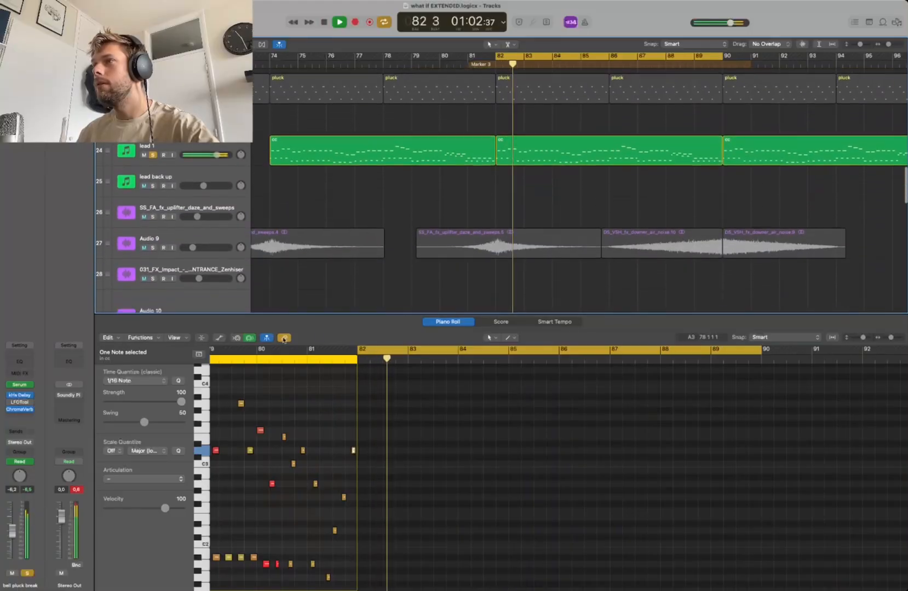
scroll(216, 245, up, 3)
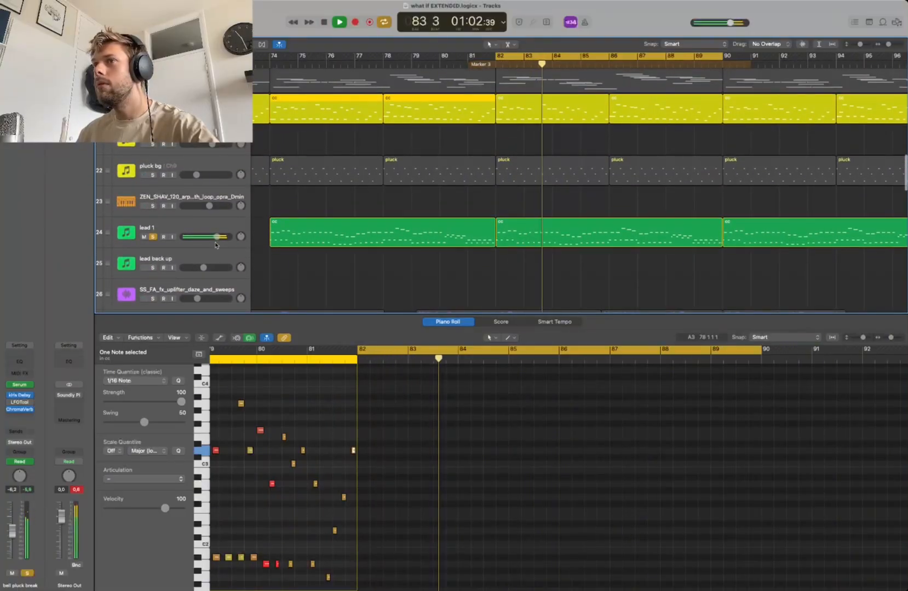
scroll(216, 245, down, 1)
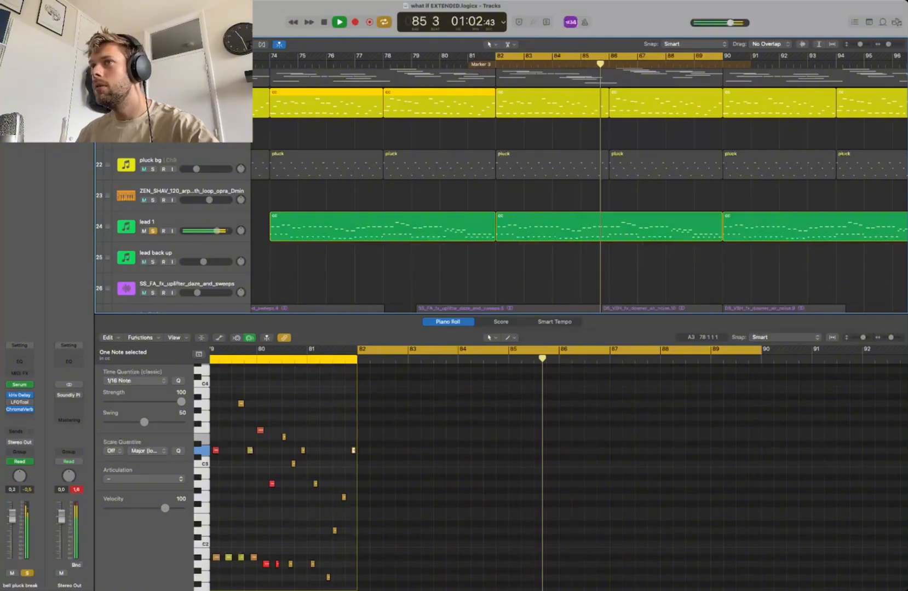
scroll(246, 146, left, 1)
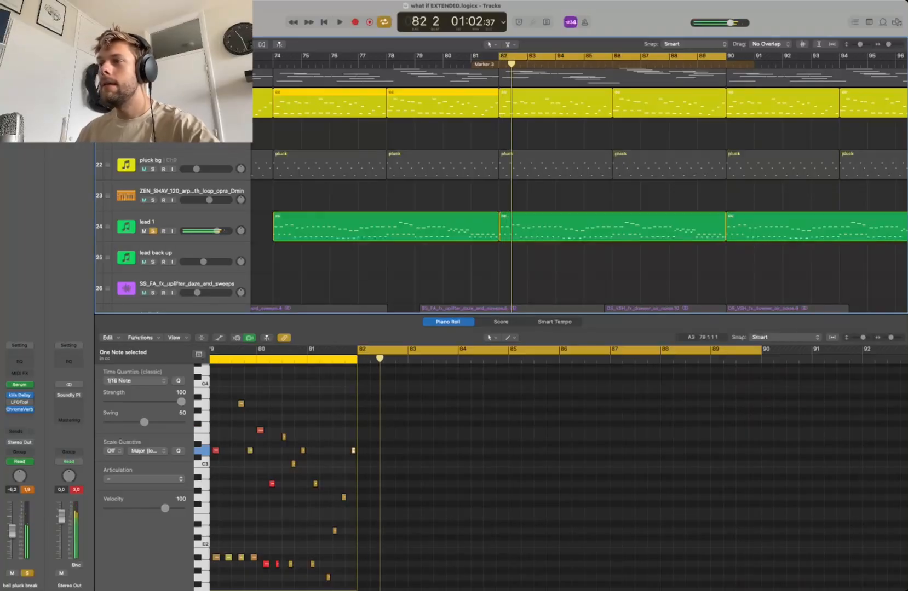
- Examine the drum, pluck and lead regions in the arrangement before, during and after the second break
scroll(323, 190, left, 3)
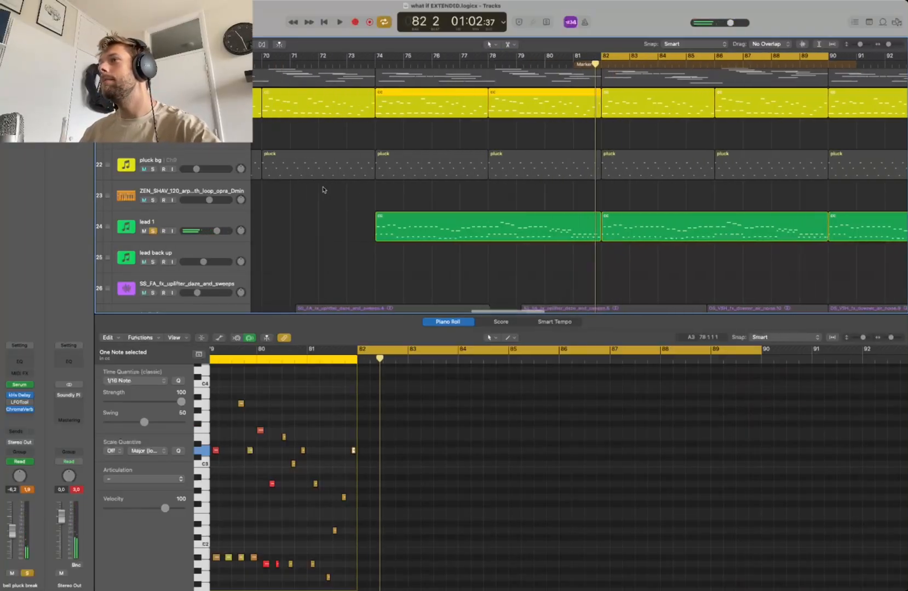
scroll(323, 190, left, 5)
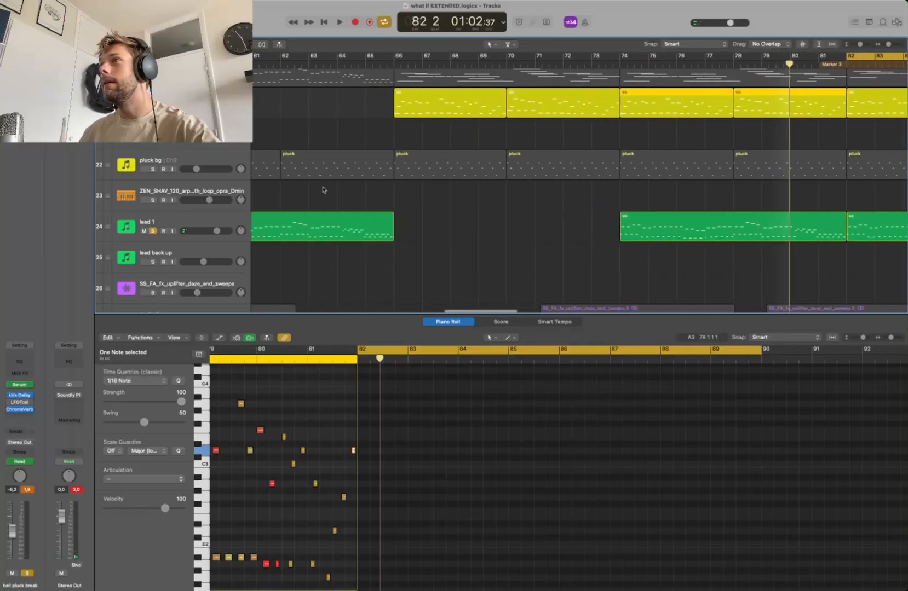
scroll(323, 192, right, 5)
scroll(324, 193, up, 10)
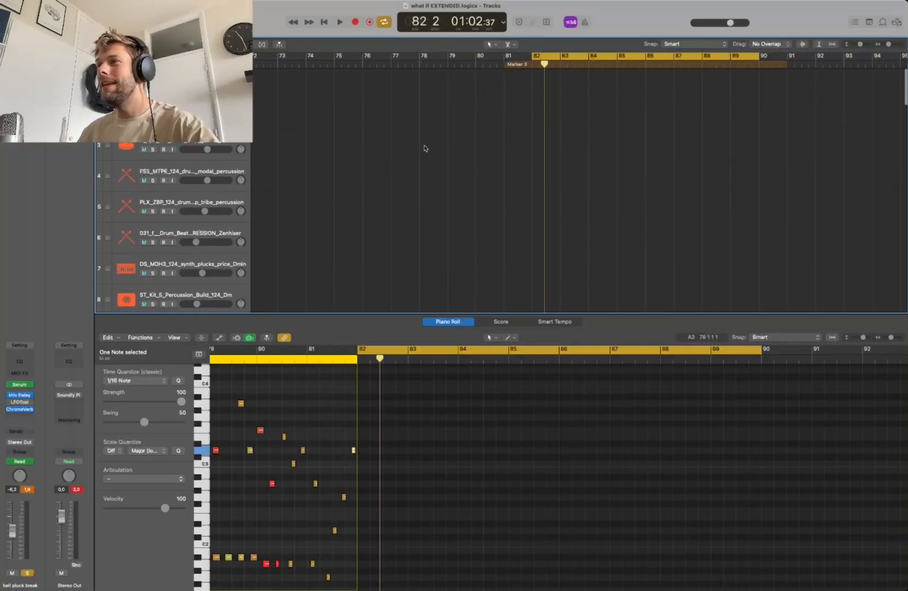
scroll(432, 148, down, 5)
scroll(438, 153, up, 3)
scroll(466, 178, down, 12)
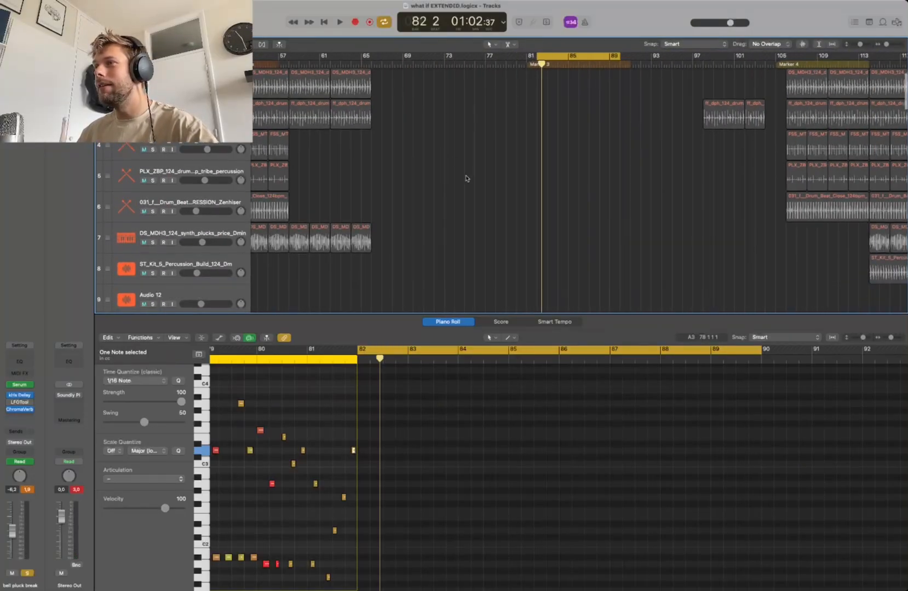
scroll(468, 179, up, 8)
scroll(487, 178, right, 3)
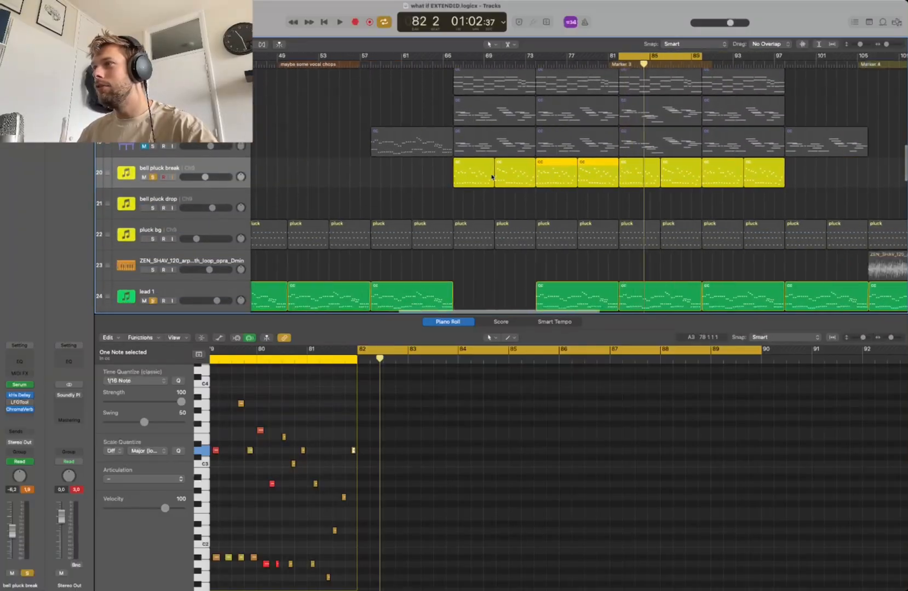
scroll(491, 177, down, 2)
scroll(491, 177, left, 6)
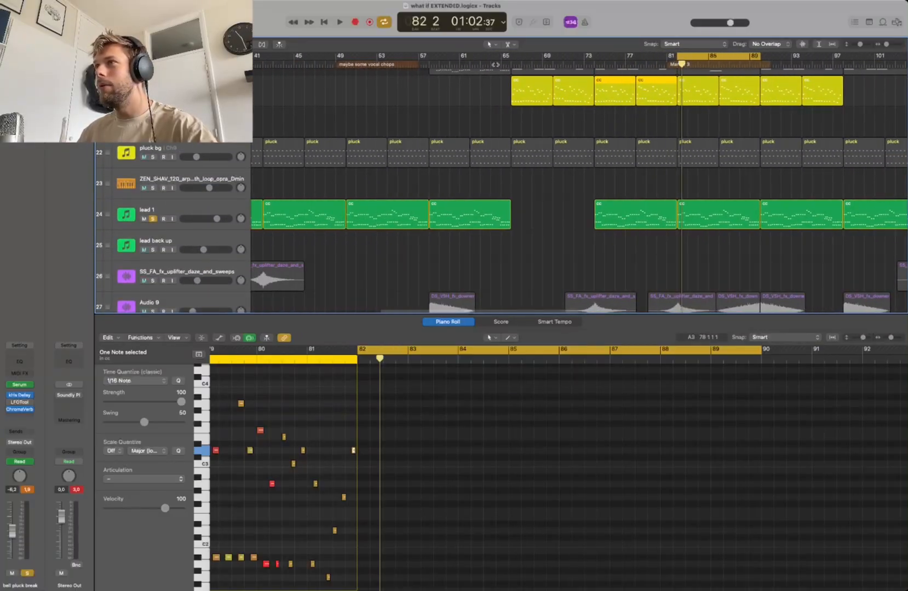
- Switch off cycle mode and all solos, and close the Piano Roll for full-mix playback
click(495, 65)
scroll(518, 164, up, 12)
key(c)
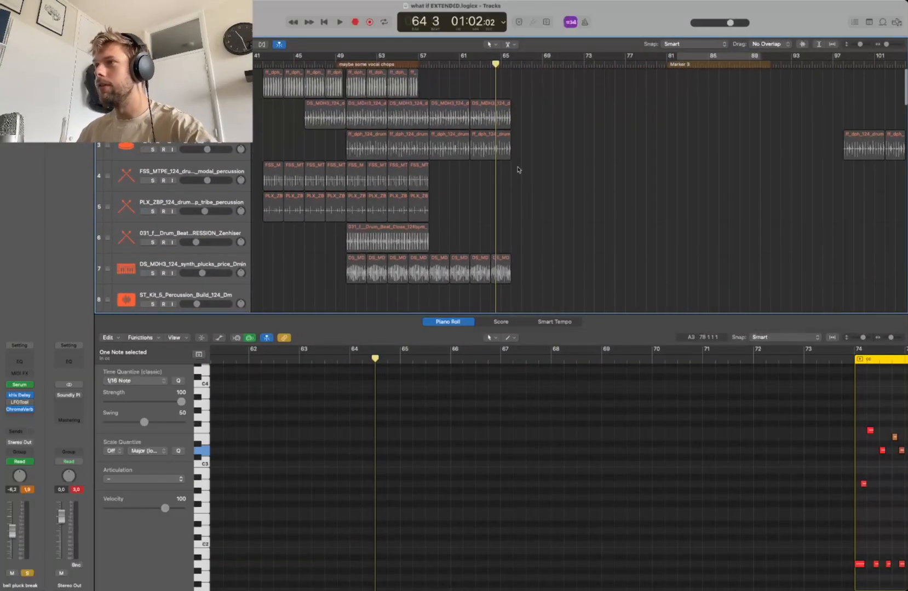
scroll(519, 185, down, 5)
key(p)
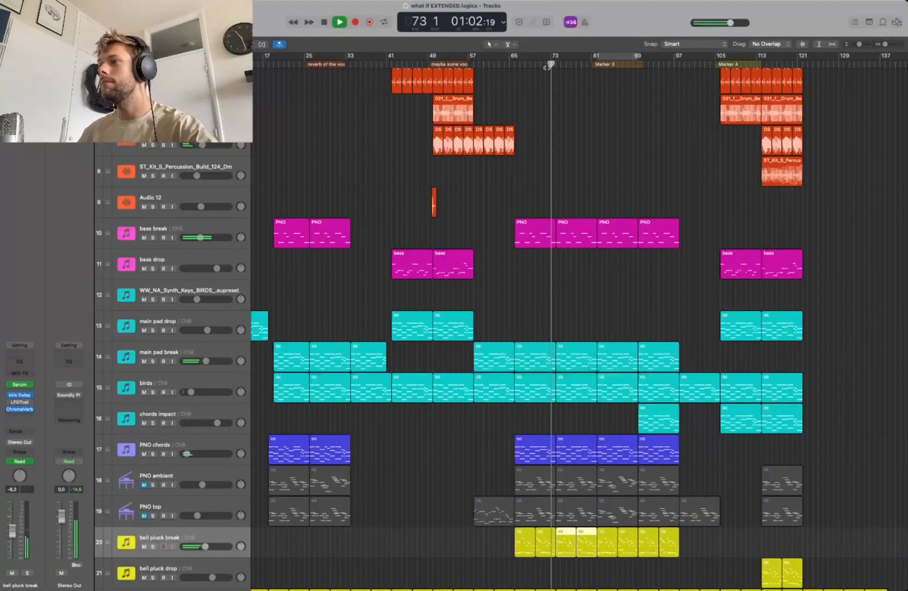
- Review the instrument, effect and vocal tracks while playing the full mix from bar 73 to bar 82
scroll(529, 282, down, 6)
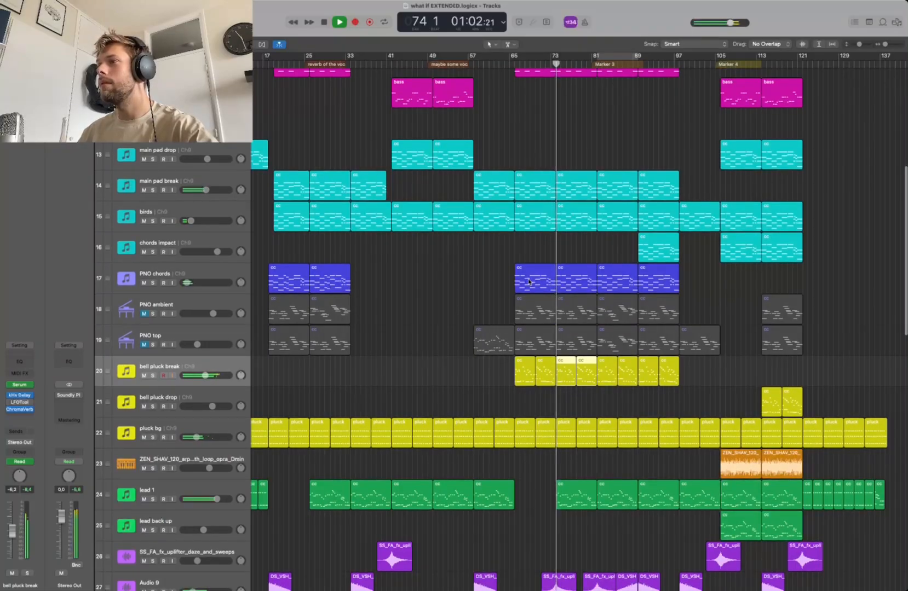
scroll(553, 290, down, 10)
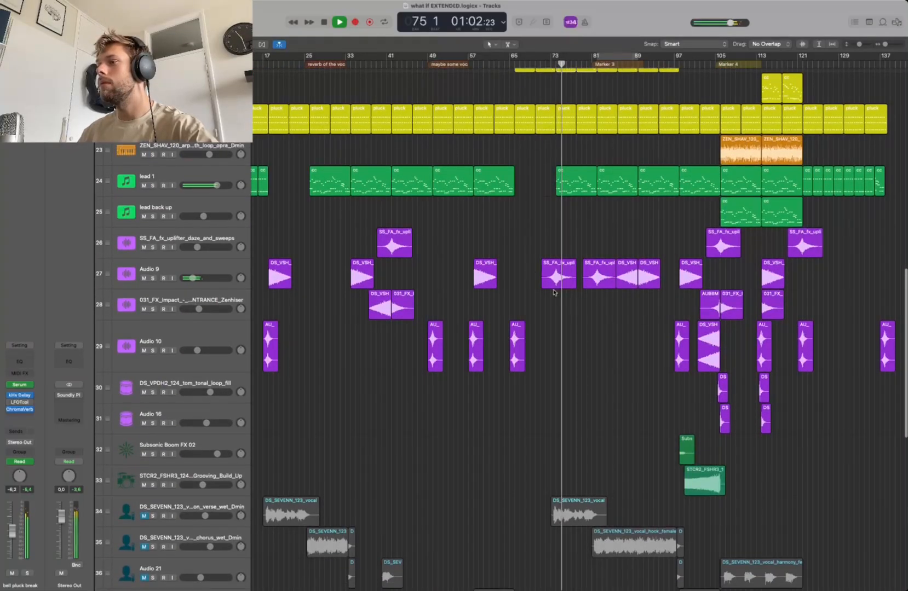
scroll(553, 293, up, 15)
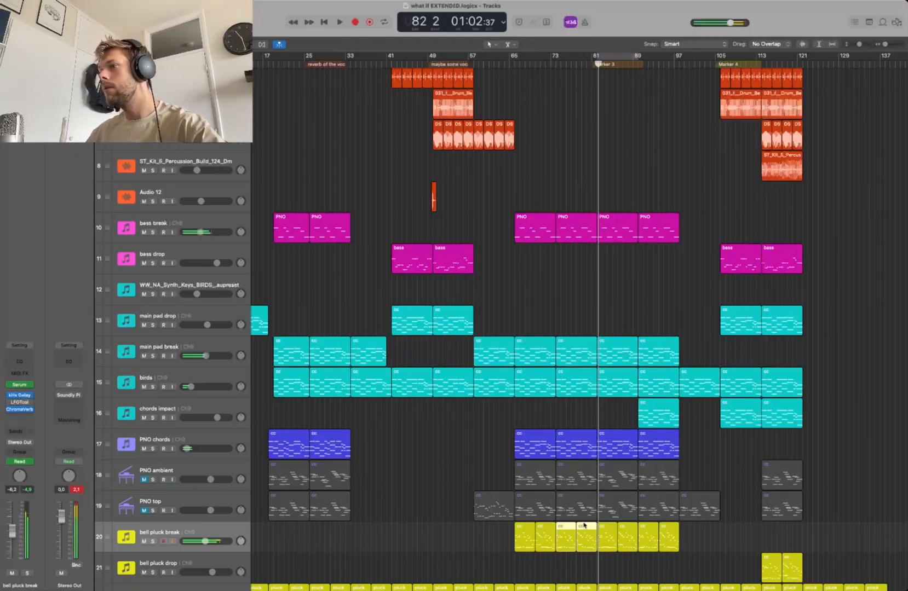
scroll(584, 526, down, 15)
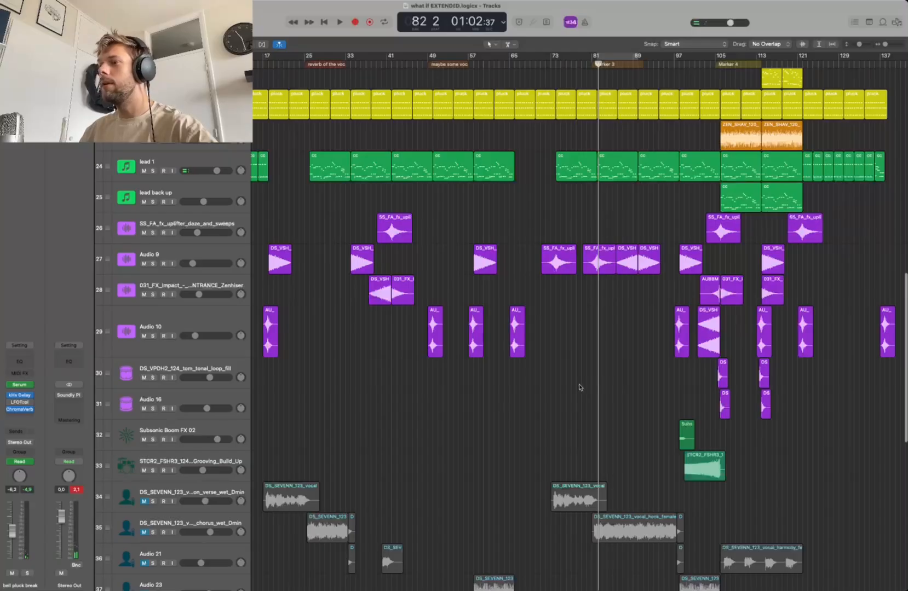
scroll(580, 388, down, 14)
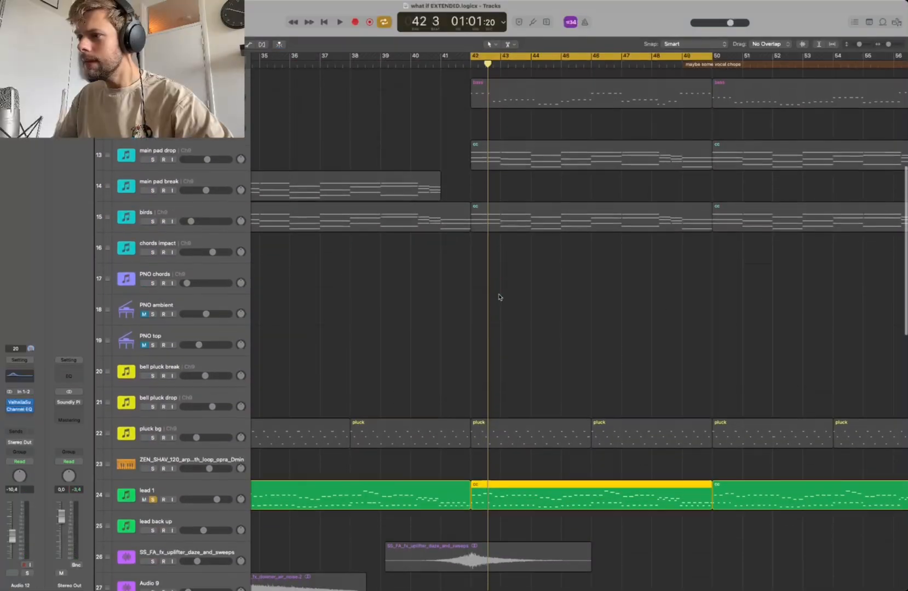
- Solo main pad drop alongside lead 1 and play the cycled bars 42 to 50
scroll(498, 297, up, 5)
scroll(499, 297, down, 6)
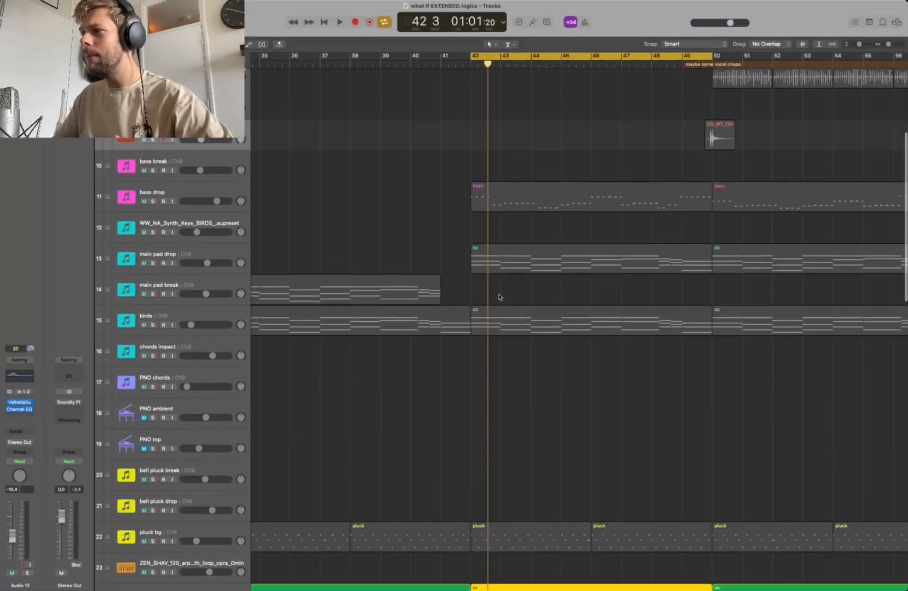
scroll(498, 297, up, 2)
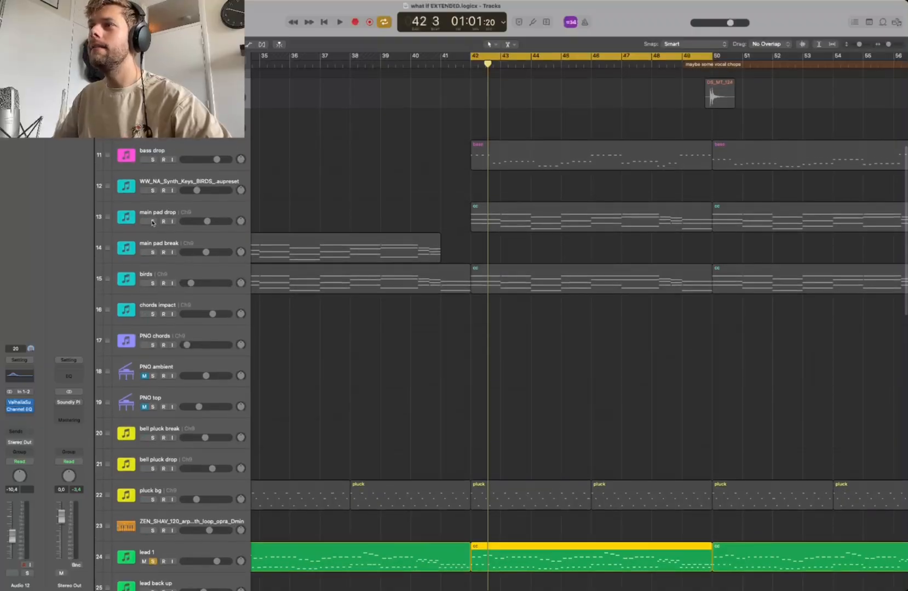
click(152, 221)
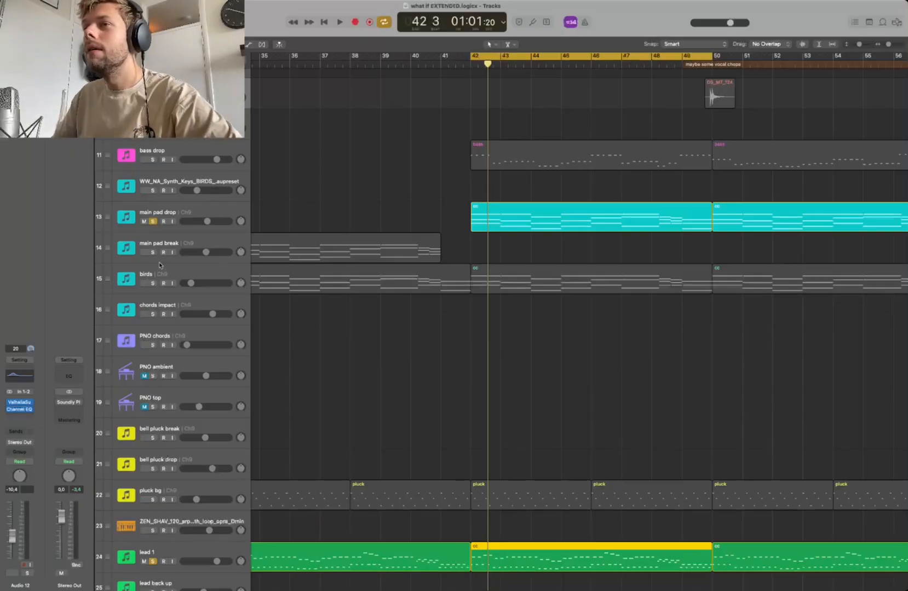
key(space)
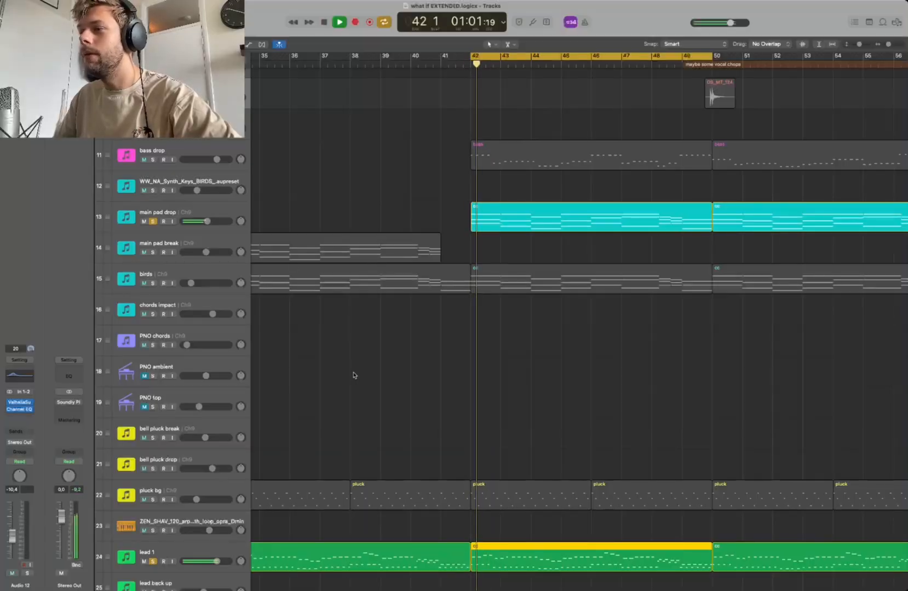
- Examine the main pad drop and lead 1 regions across bars 42 to 58 during playback, then stop
scroll(316, 434, down, 3)
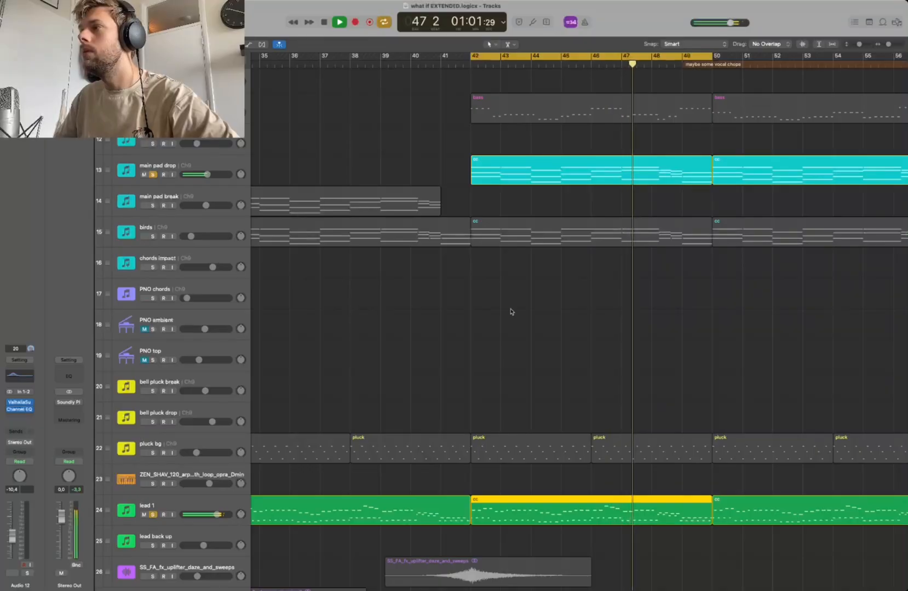
scroll(520, 306, right, 8)
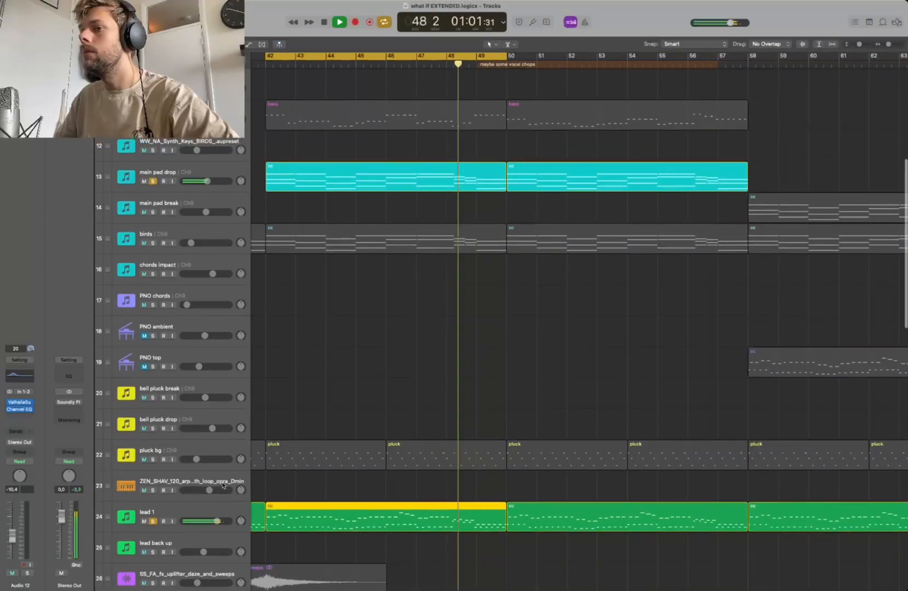
scroll(251, 479, up, 1)
click(152, 524)
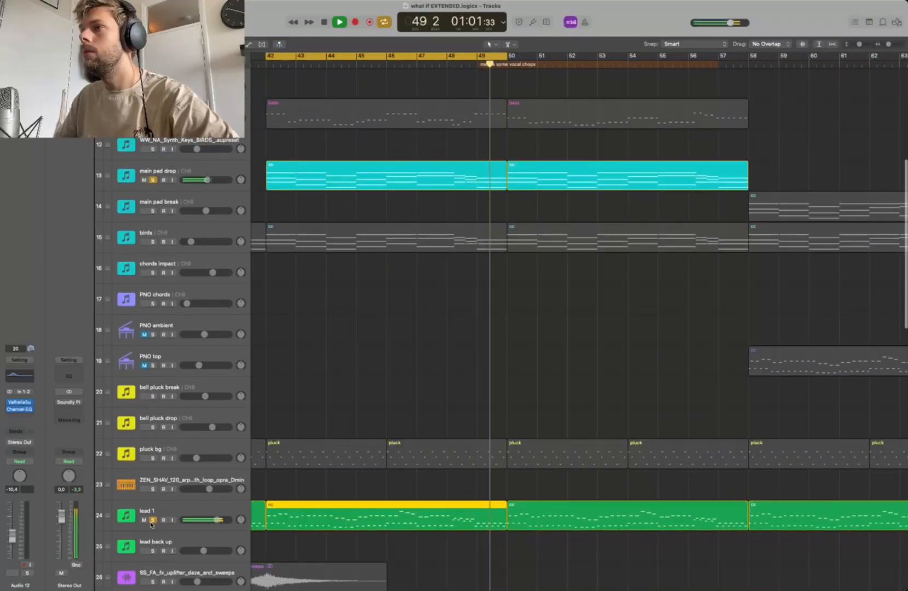
key(space)
scroll(378, 314, left, 6)
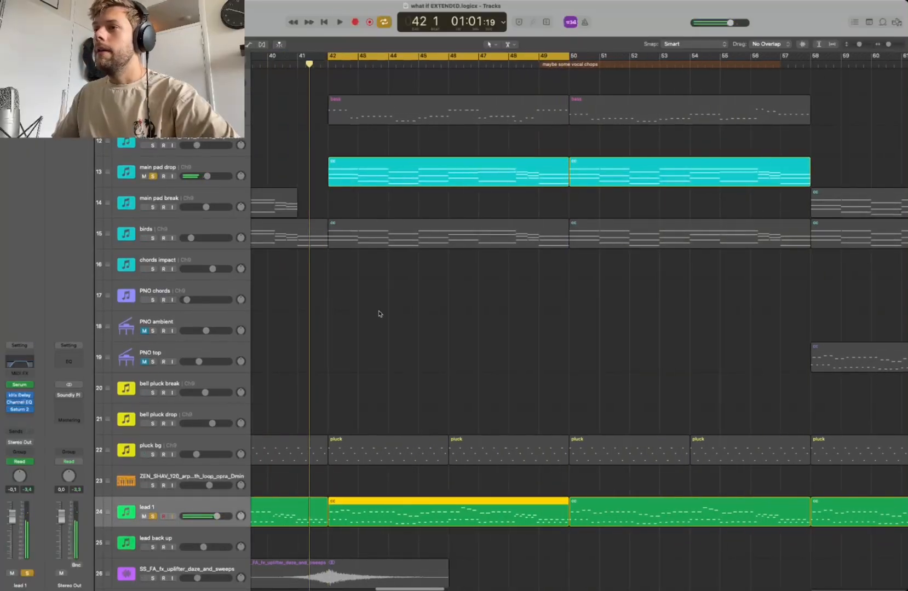
- Clear the existing solos, solo only bass drop and play the cycled bars 42 to 50
scroll(378, 314, down, 10)
scroll(379, 314, up, 13)
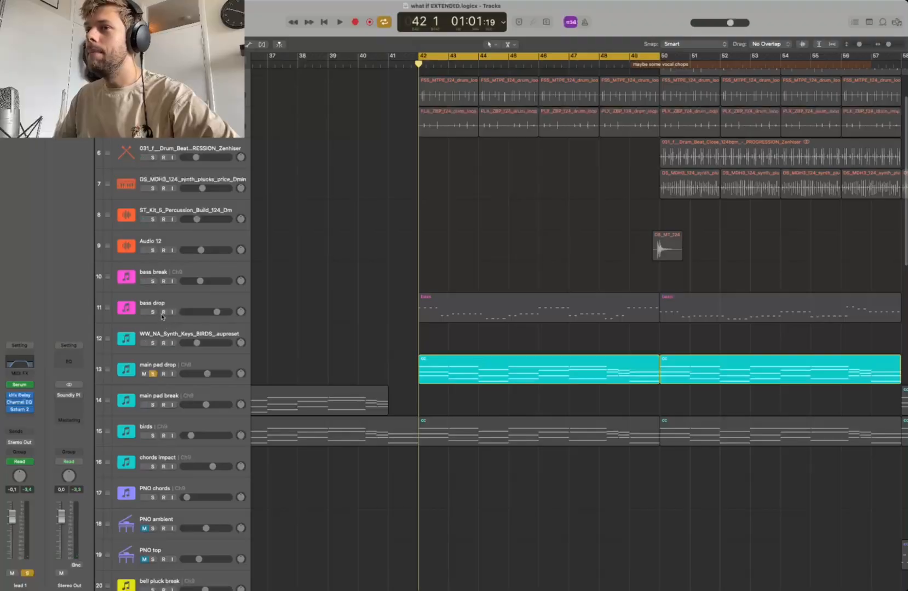
scroll(384, 317, down, 10)
scroll(500, 324, up, 2)
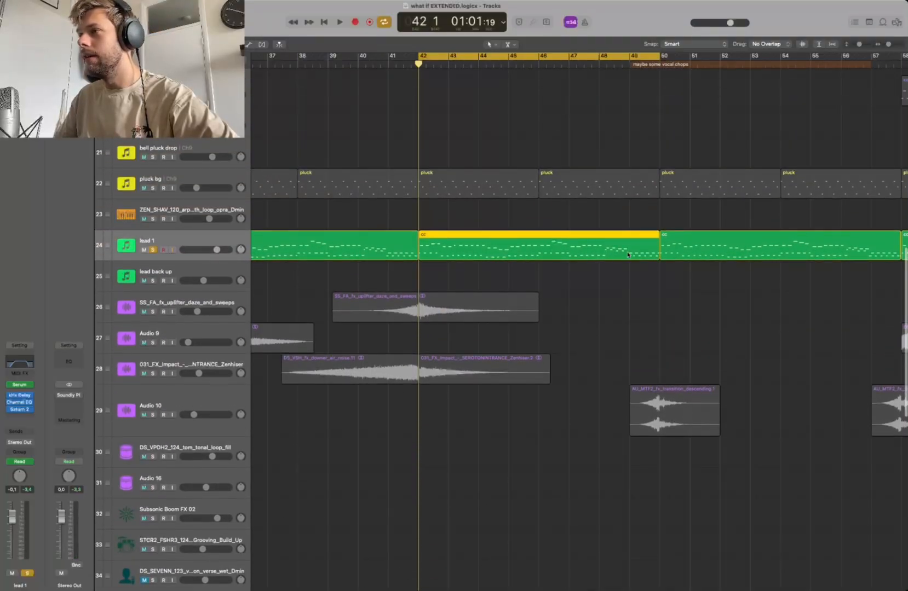
scroll(566, 285, up, 13)
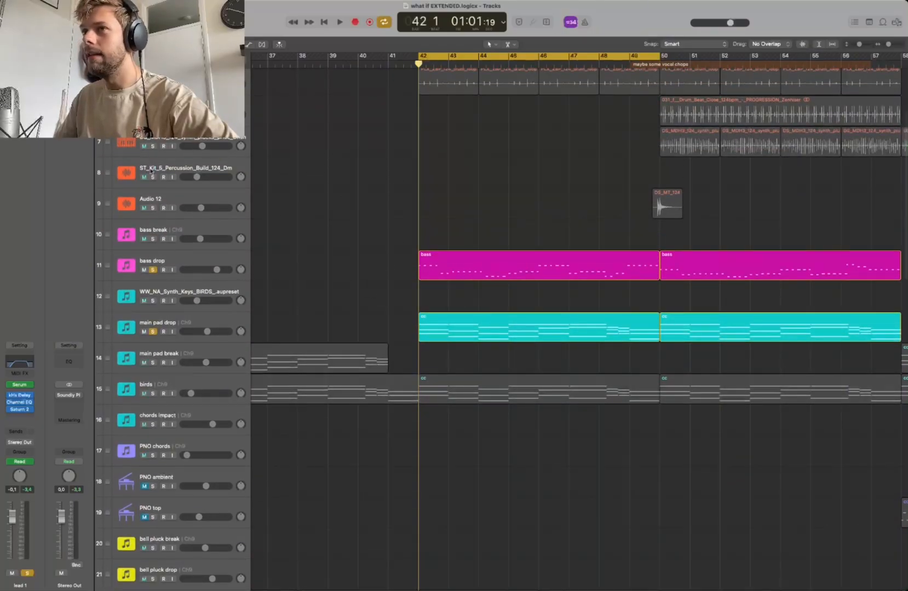
alt+click(153, 270)
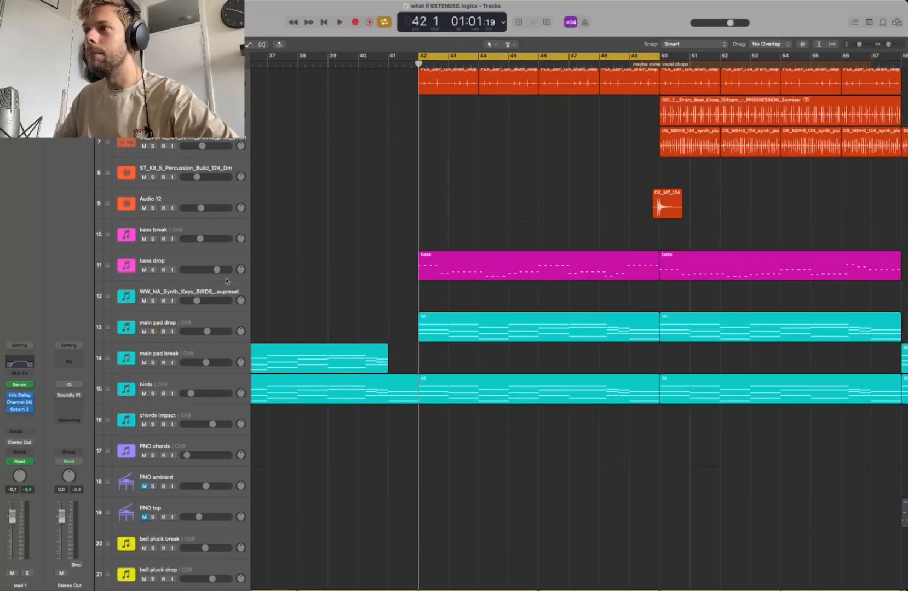
click(156, 271)
key(space)
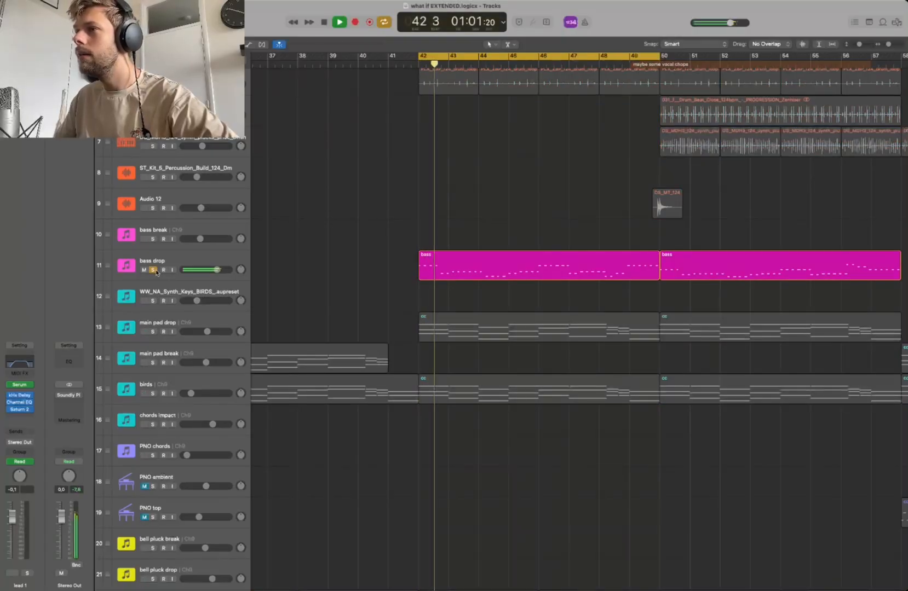
scroll(156, 272, right, 1)
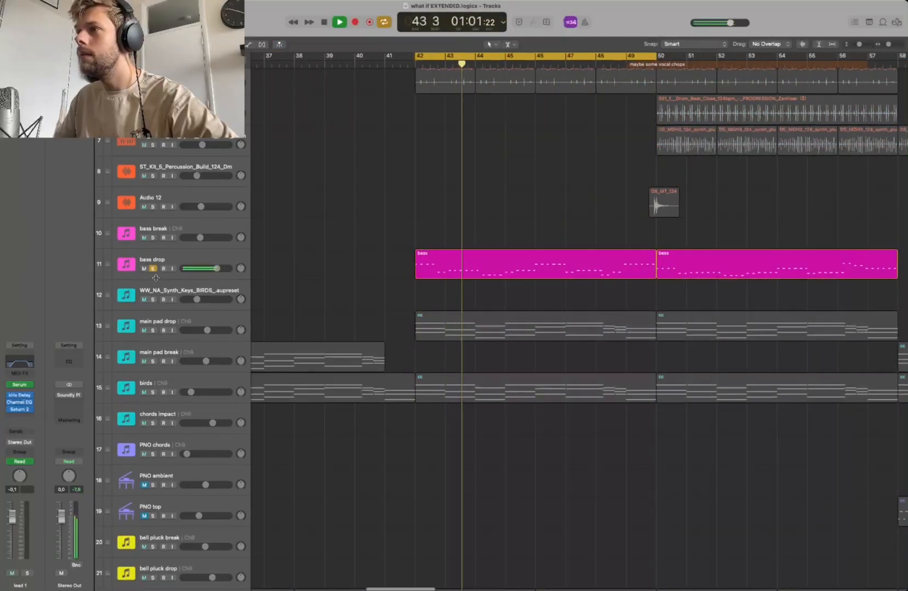
scroll(156, 278, down, 1)
scroll(157, 276, left, 1)
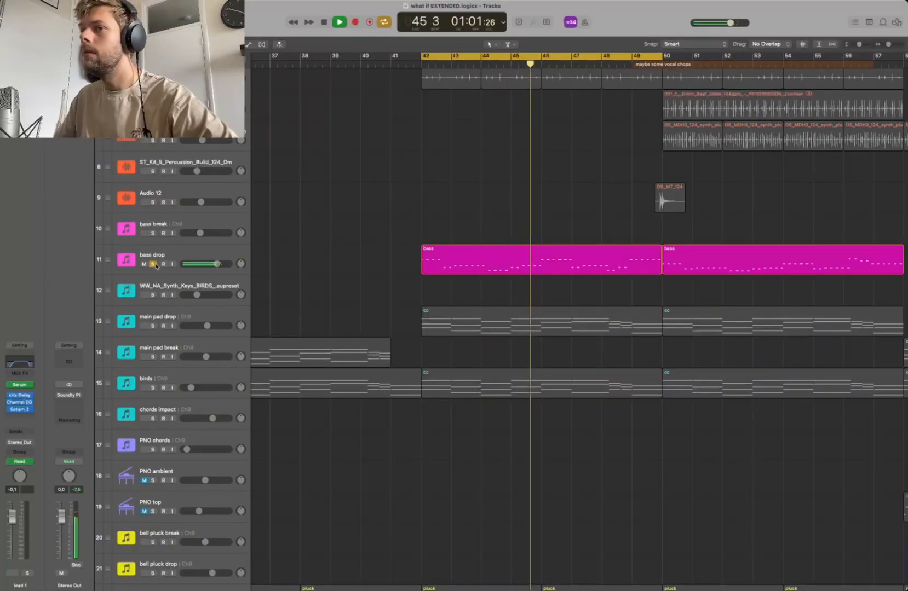
- Stop playback, solo lead 1 alongside bass drop and play the cycled bars 42 to 50
click(162, 257)
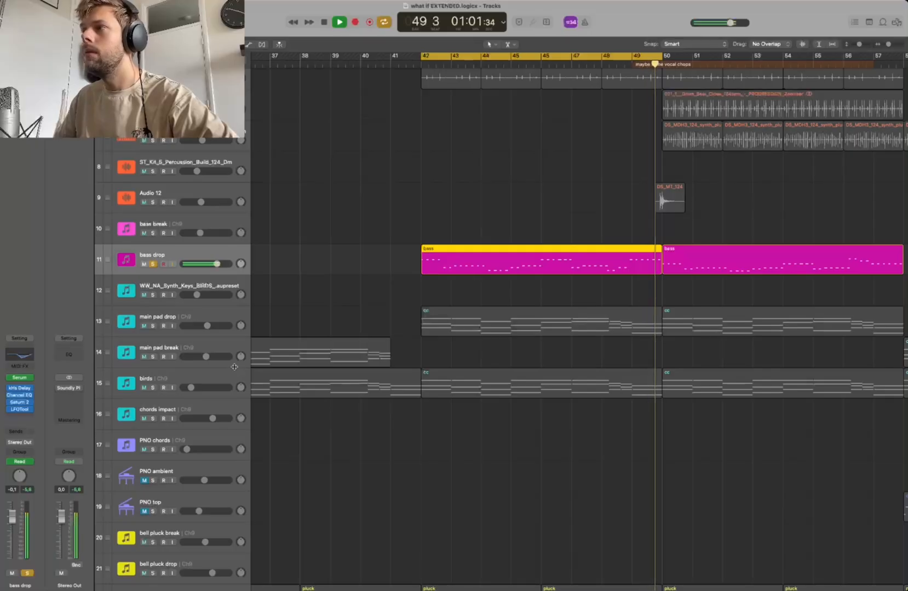
key(space)
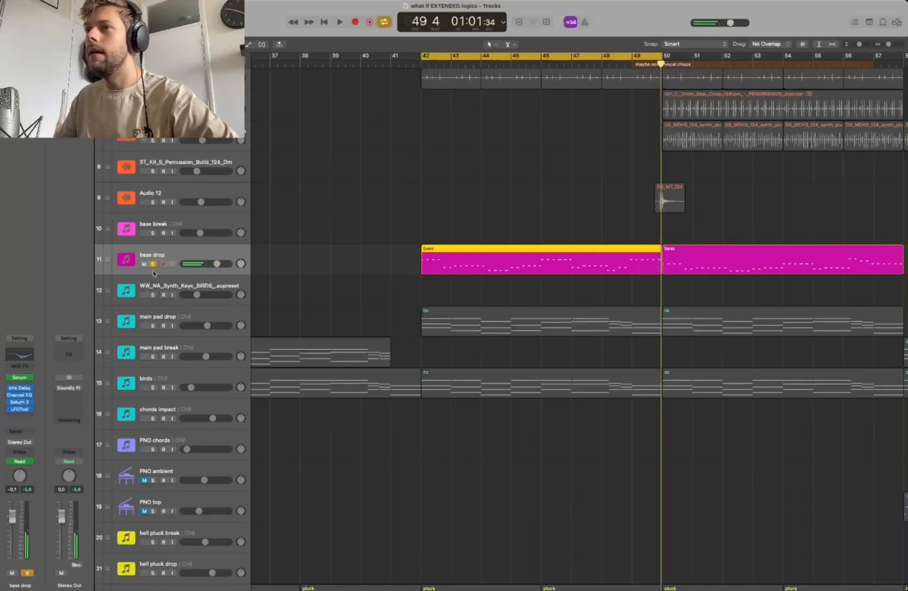
scroll(320, 318, down, 5)
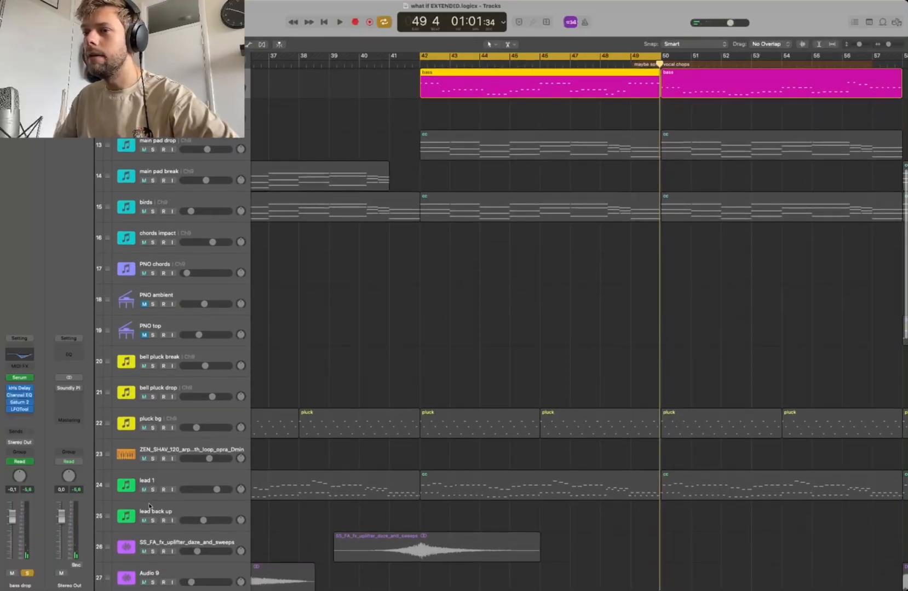
click(153, 490)
scroll(369, 377, up, 4)
key(space)
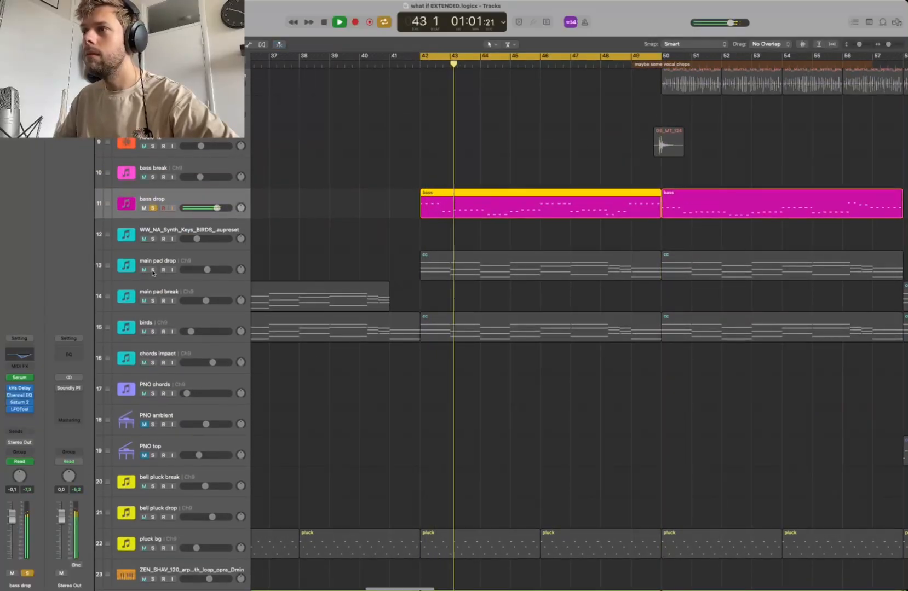
- Compare the lead 1 and bass drop regions across bars 42 to 58 during playback, selecting each track in turn
scroll(318, 399, down, 10)
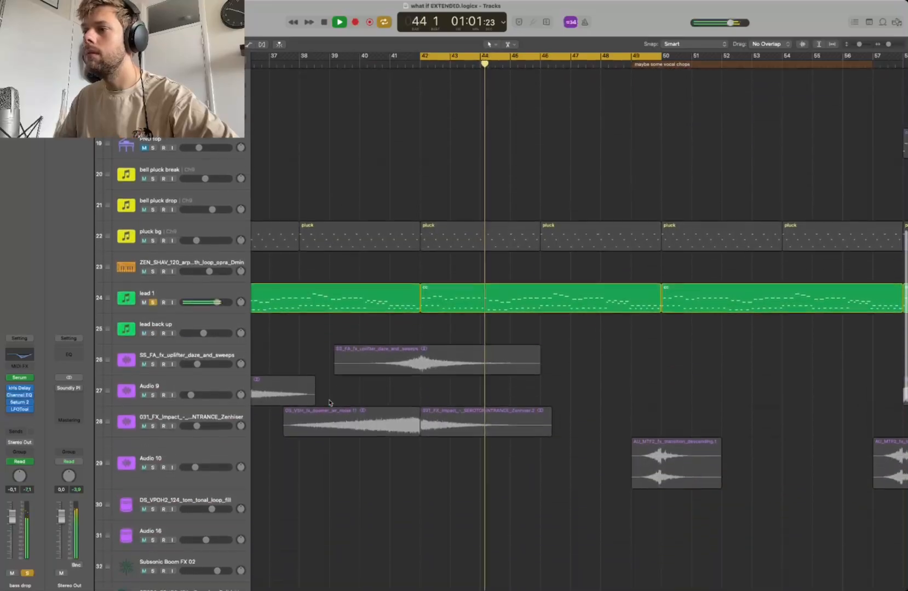
click(173, 227)
scroll(295, 253, up, 10)
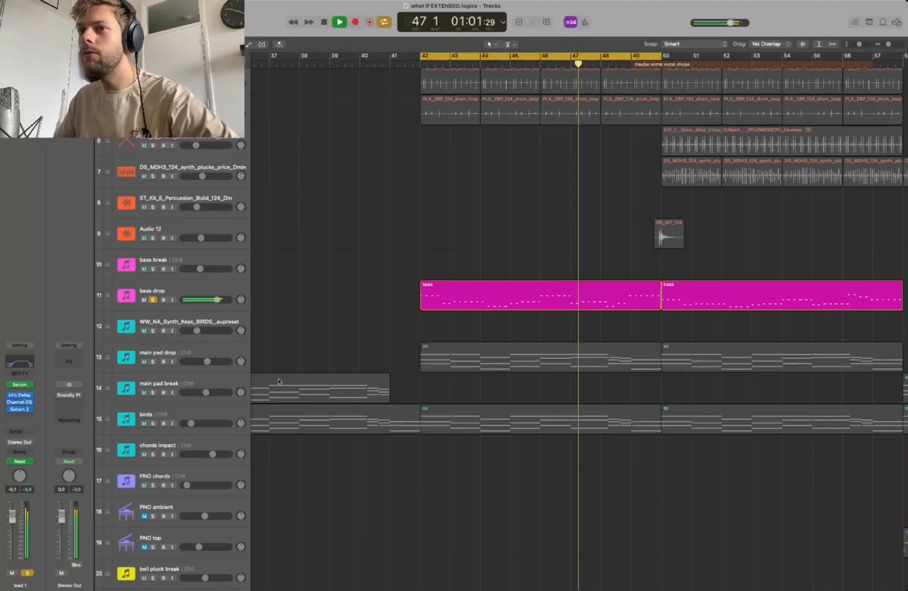
scroll(278, 382, down, 10)
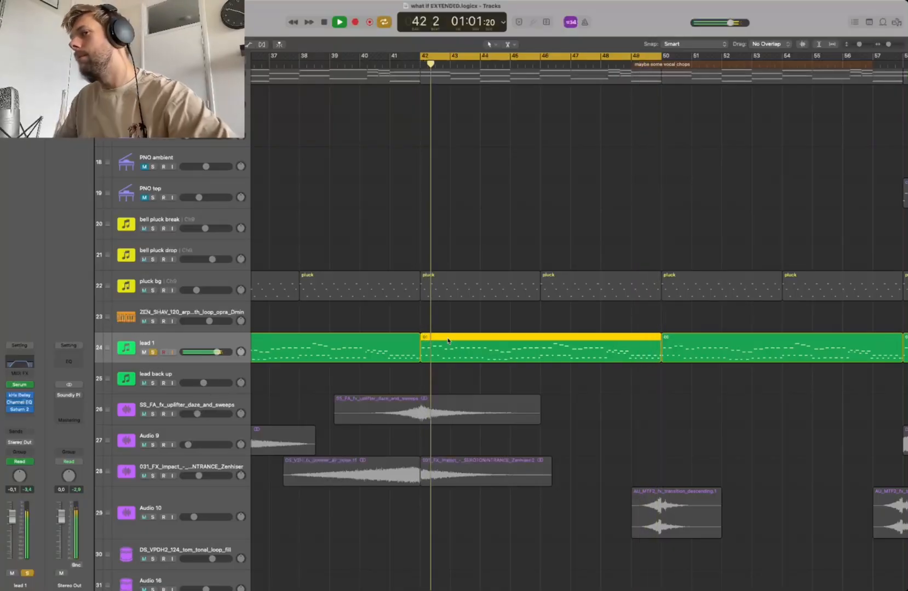
scroll(448, 341, up, 15)
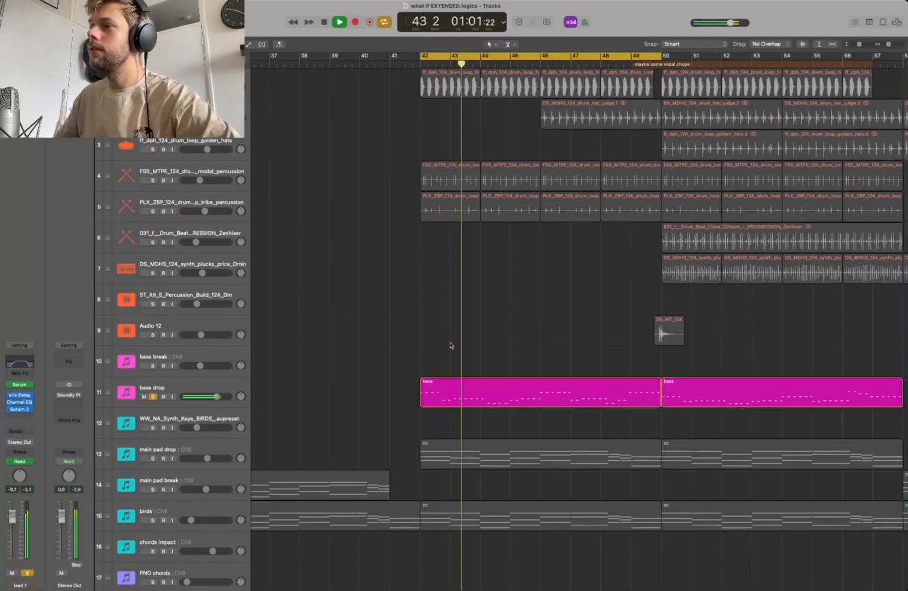
scroll(506, 371, down, 10)
scroll(507, 370, up, 3)
scroll(506, 371, up, 5)
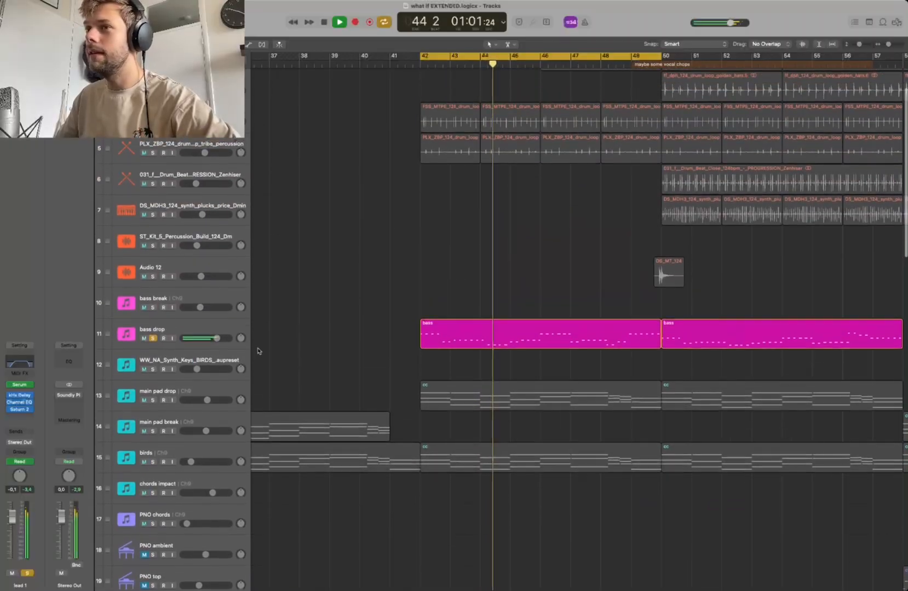
click(165, 334)
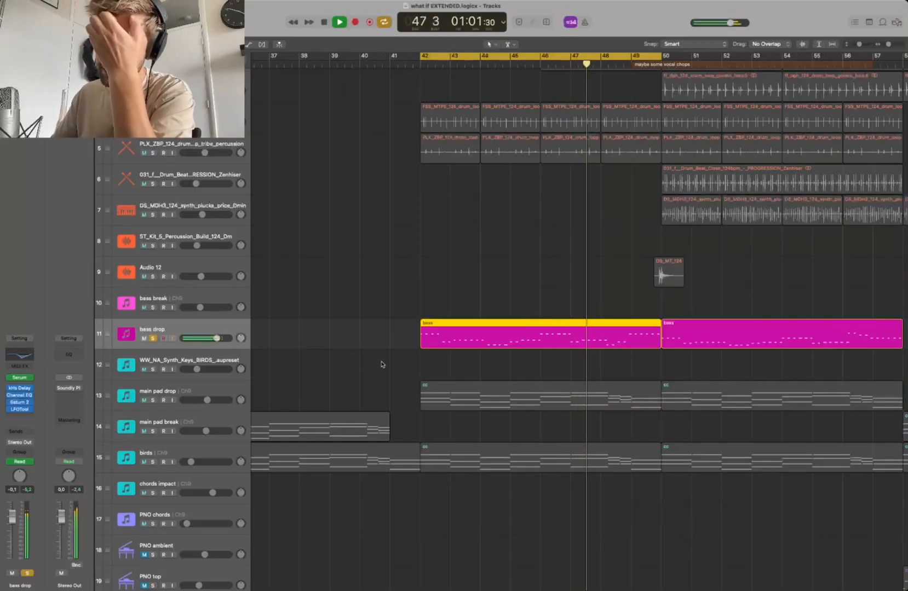
scroll(607, 350, up, 3)
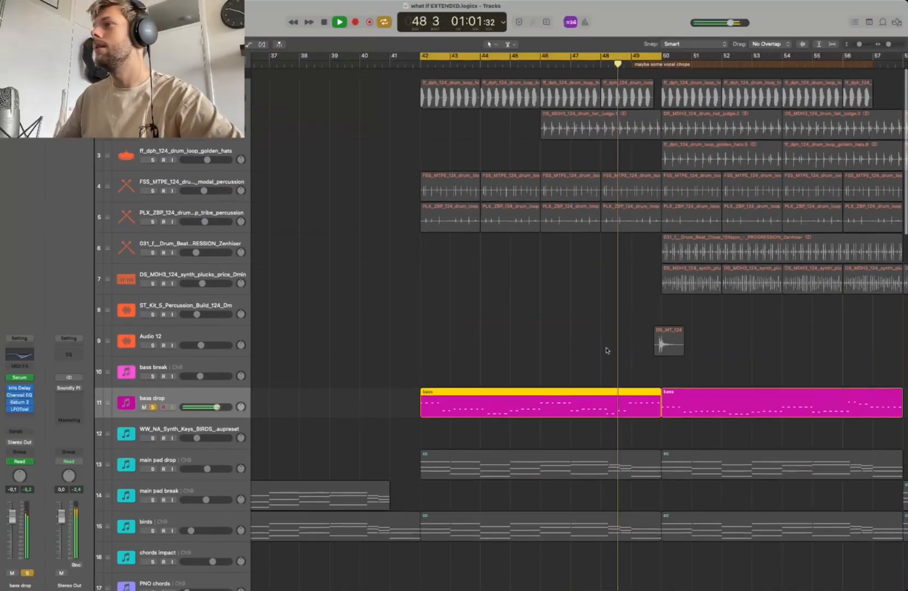
- Stop playback, clear the existing solos, solo only pluck bg and play the cycled bars 42 to 50
scroll(607, 350, down, 15)
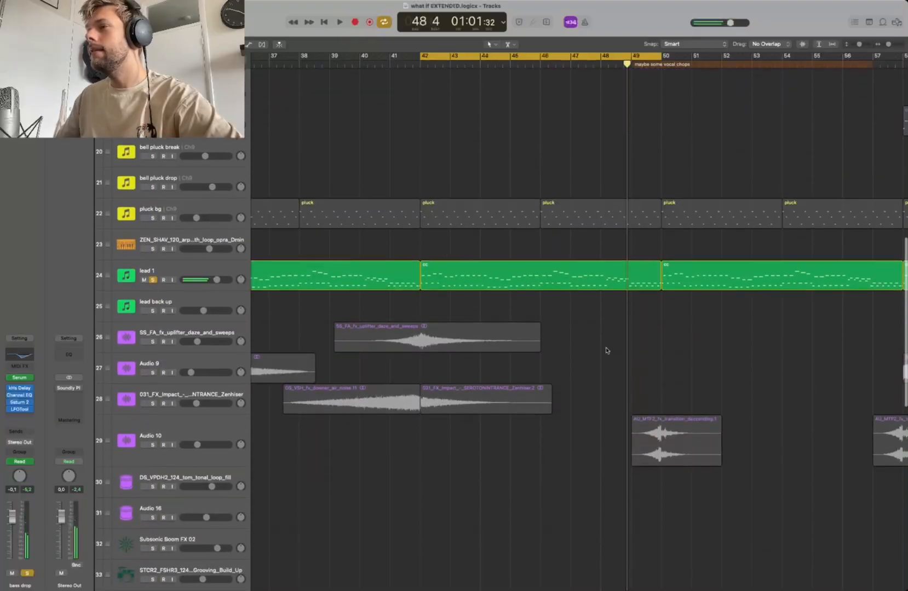
click(153, 218)
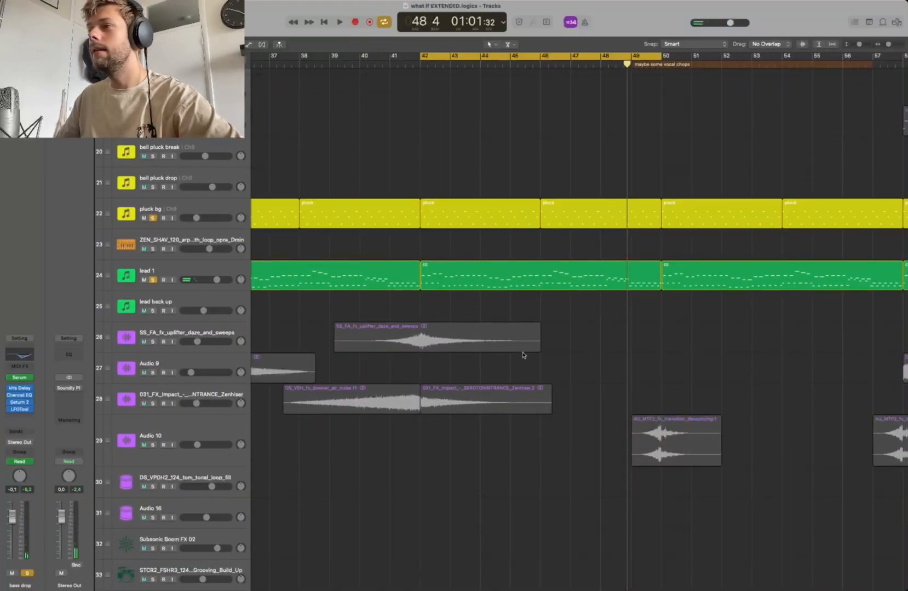
scroll(522, 355, up, 15)
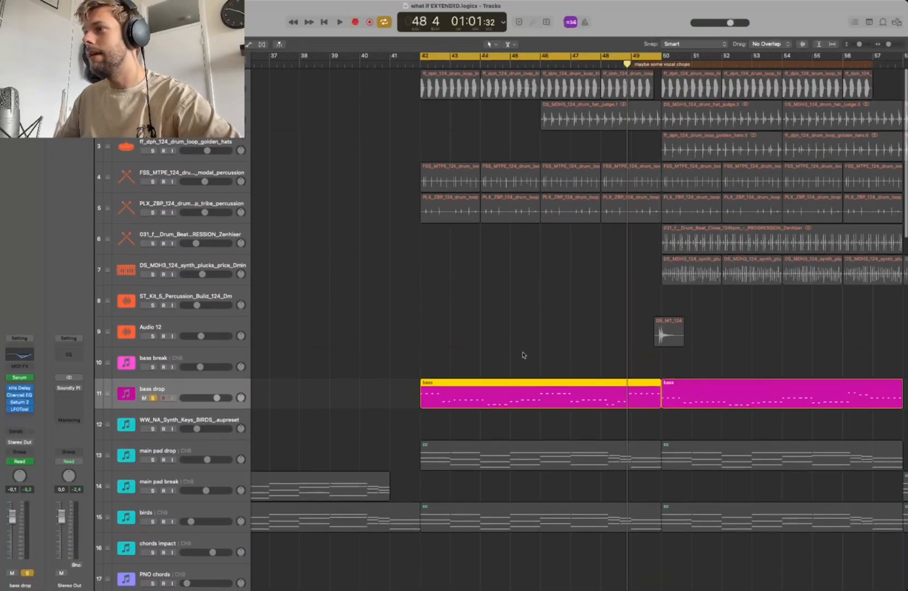
scroll(523, 355, down, 15)
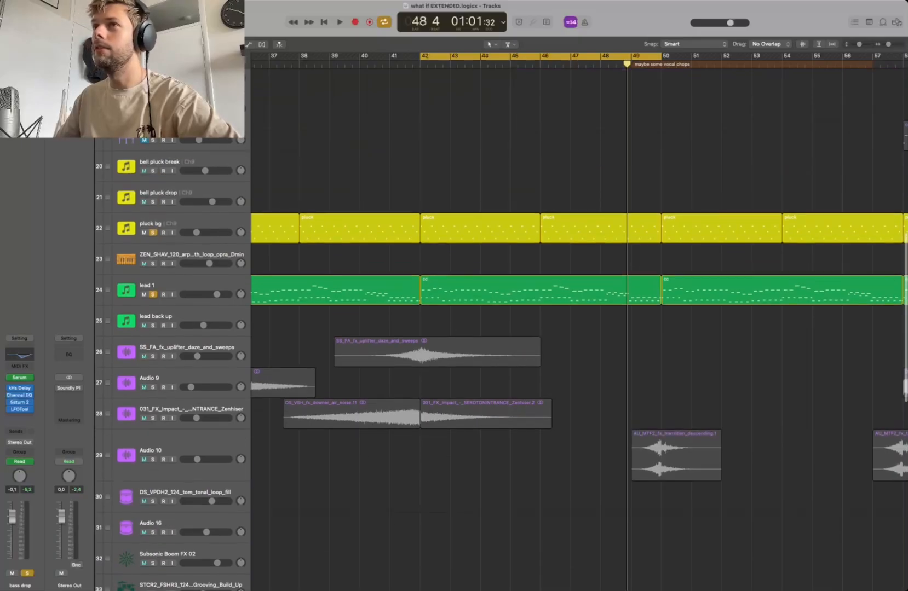
key(ctrl+s)
click(153, 233)
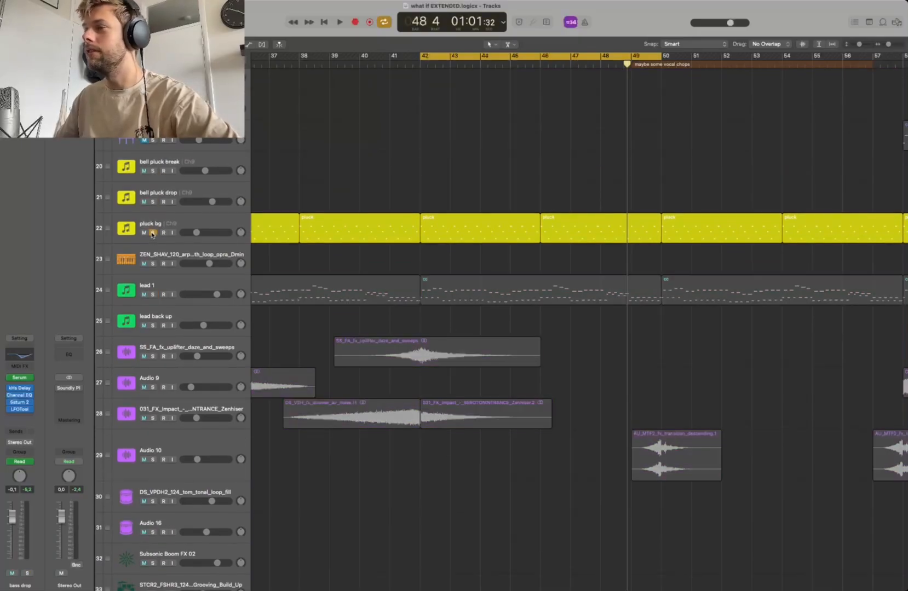
key(space)
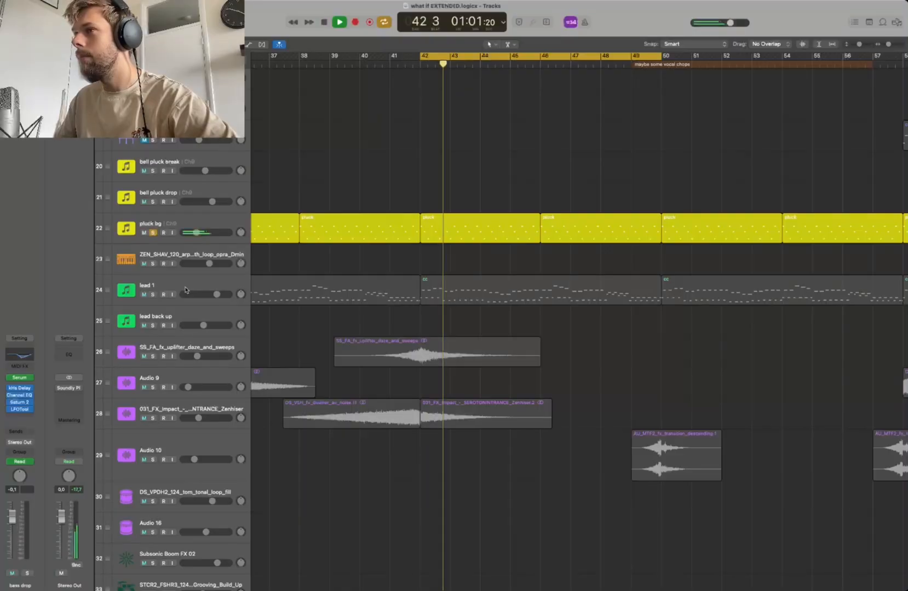
- Follow the pluck bg regions across the arrangement to their end near bar 138 while the track plays soloed
scroll(388, 231, left, 5)
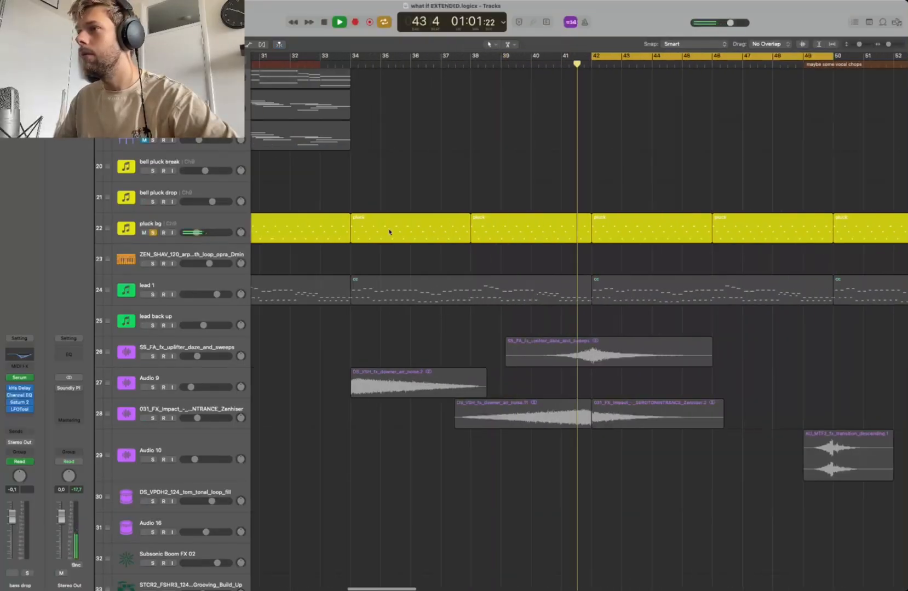
scroll(388, 231, right, 15)
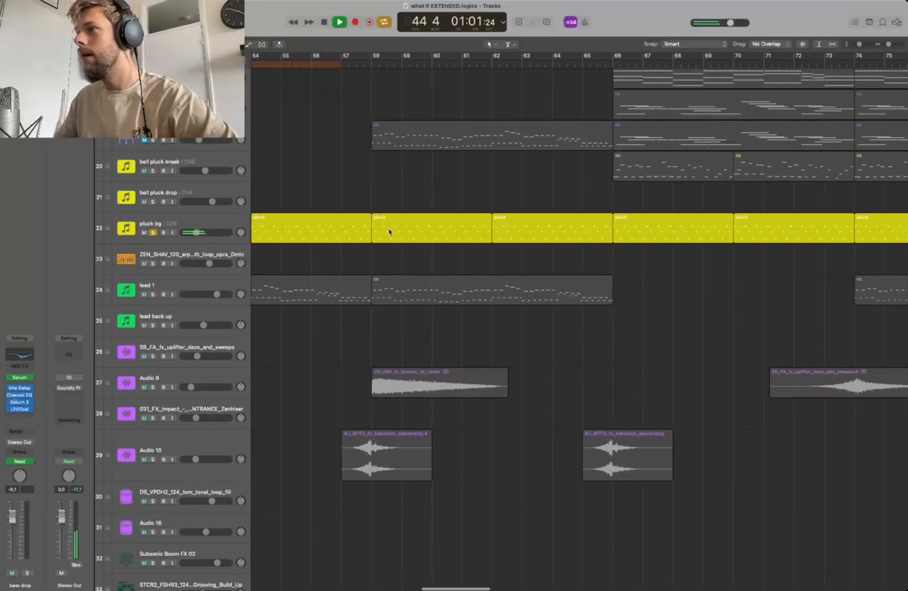
scroll(388, 231, right, 5)
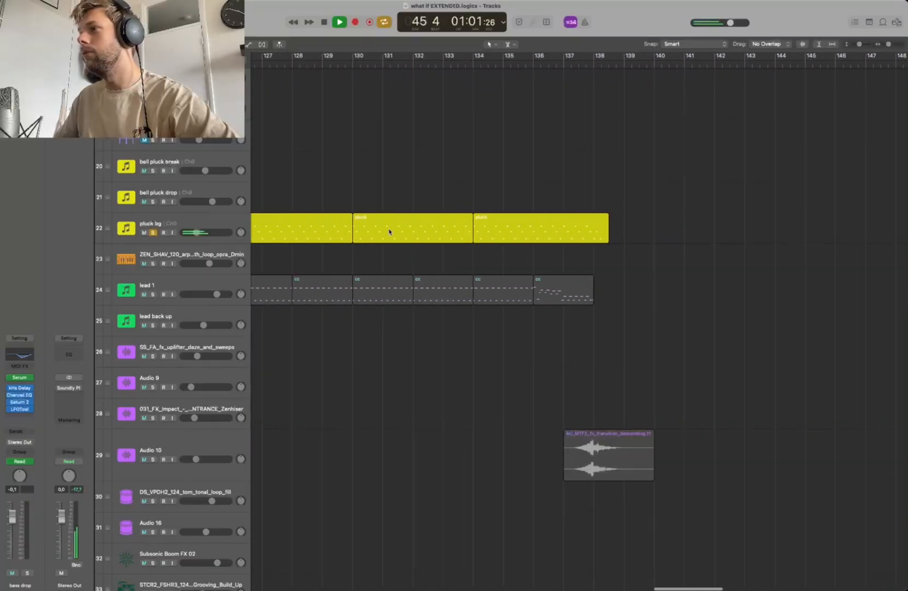
scroll(389, 230, left, 10)
scroll(389, 231, left, 9)
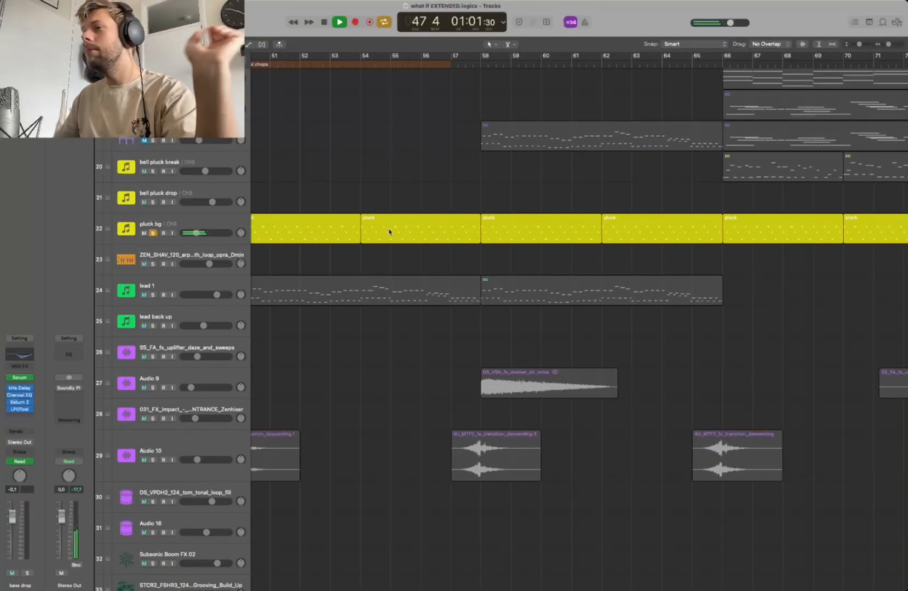
scroll(389, 235, left, 12)
- Survey the instrument, effect and vocal tracks across bars 17 to 93 while pluck bg plays soloed
scroll(385, 255, down, 10)
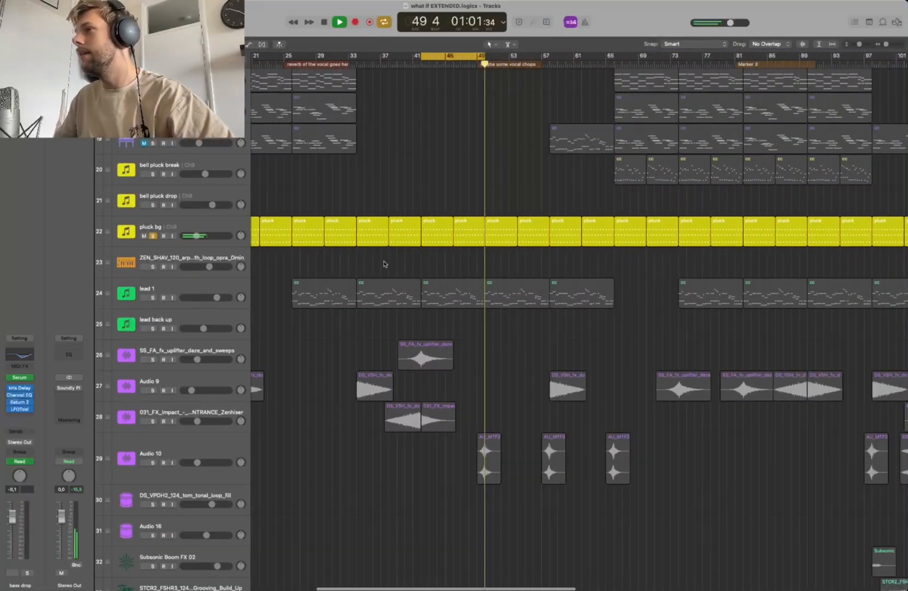
scroll(385, 262, up, 10)
scroll(396, 290, down, 11)
scroll(405, 312, down, 15)
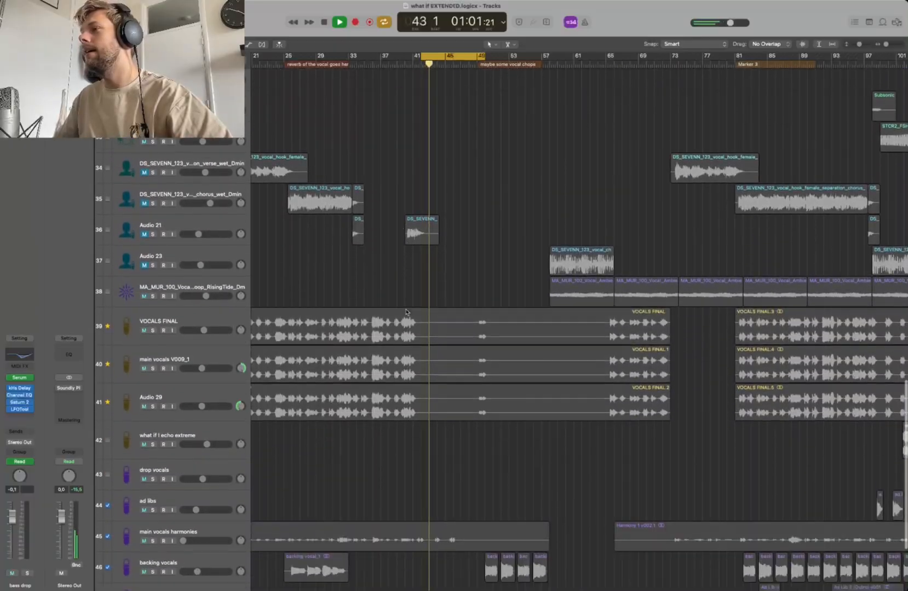
scroll(384, 303, left, 3)
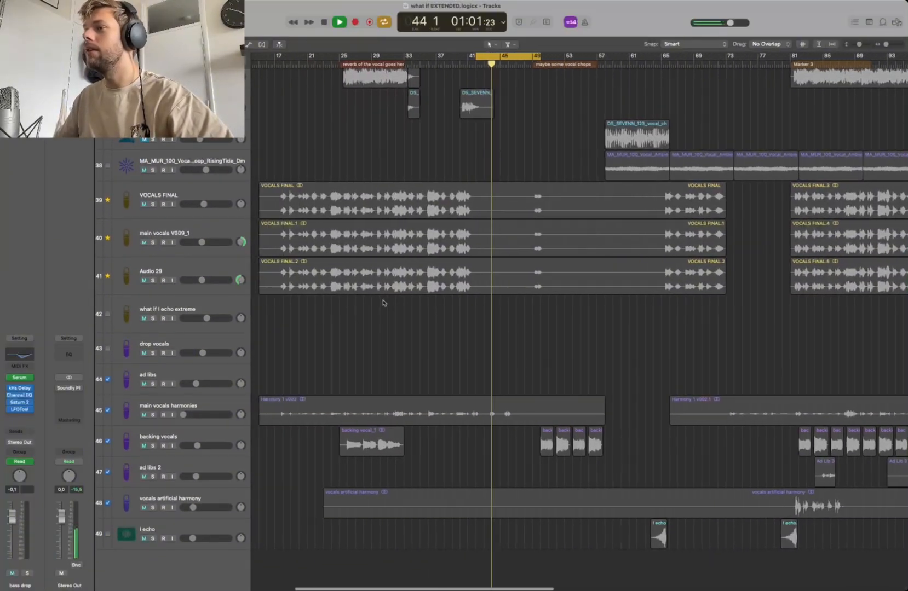
scroll(384, 303, up, 20)
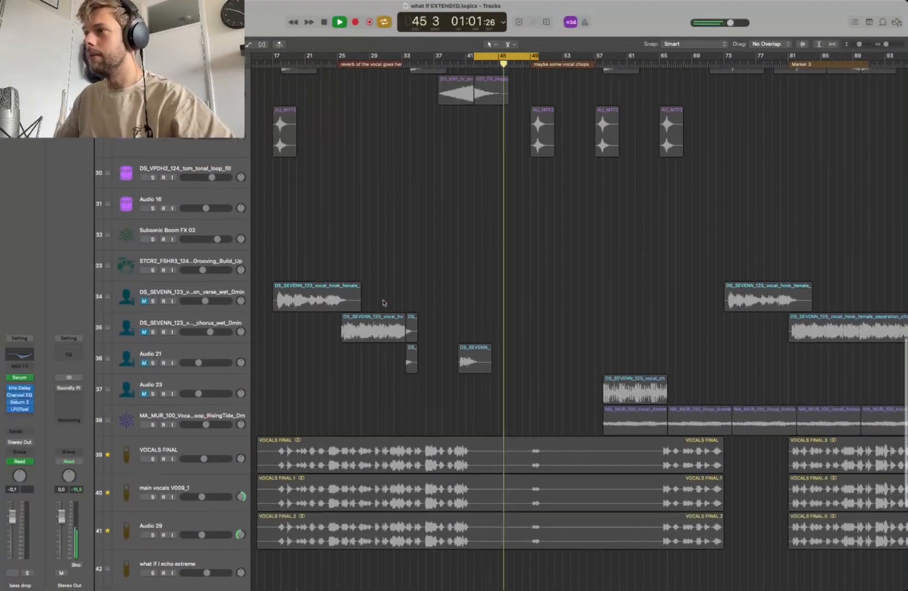
scroll(596, 377, down, 8)
scroll(596, 376, down, 4)
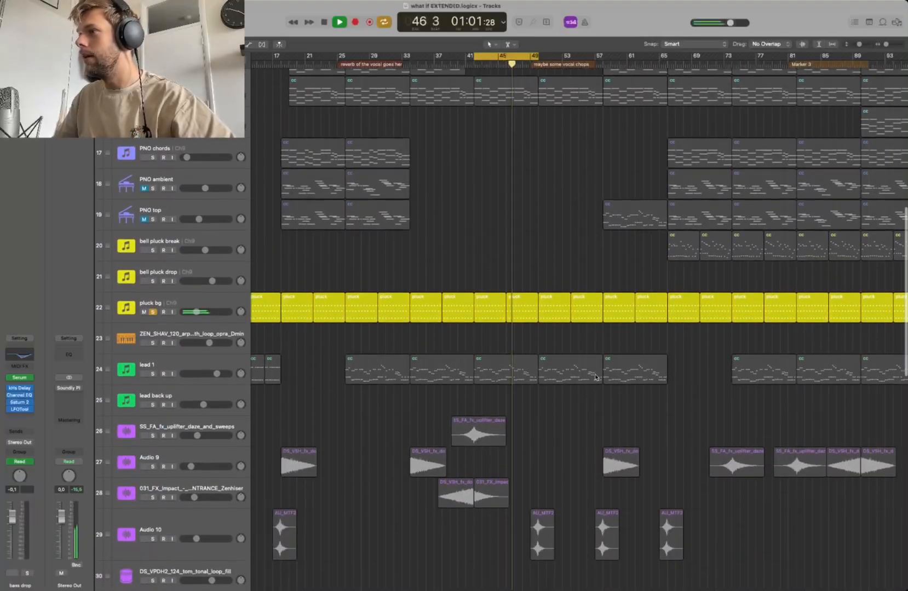
scroll(598, 375, down, 10)
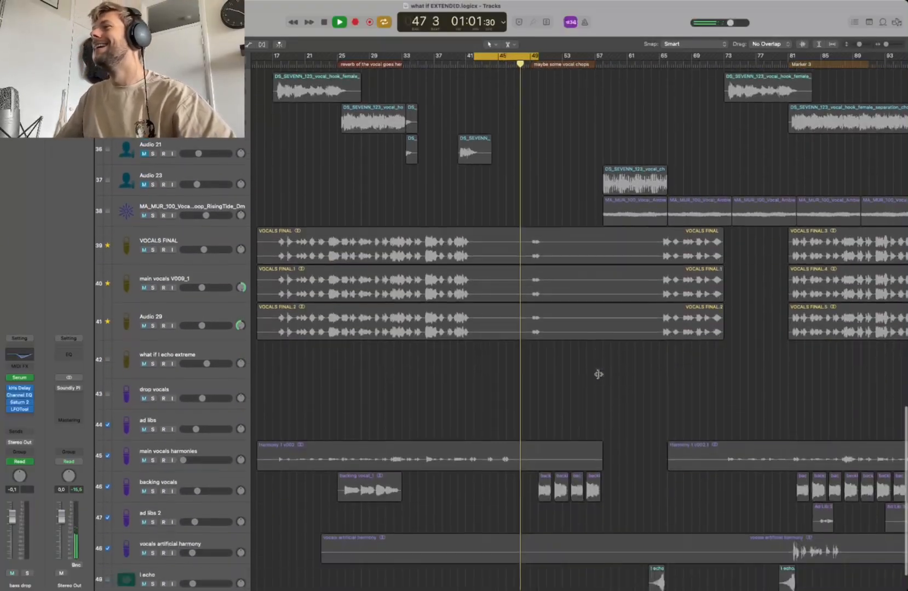
scroll(597, 375, up, 10)
scroll(597, 374, down, 4)
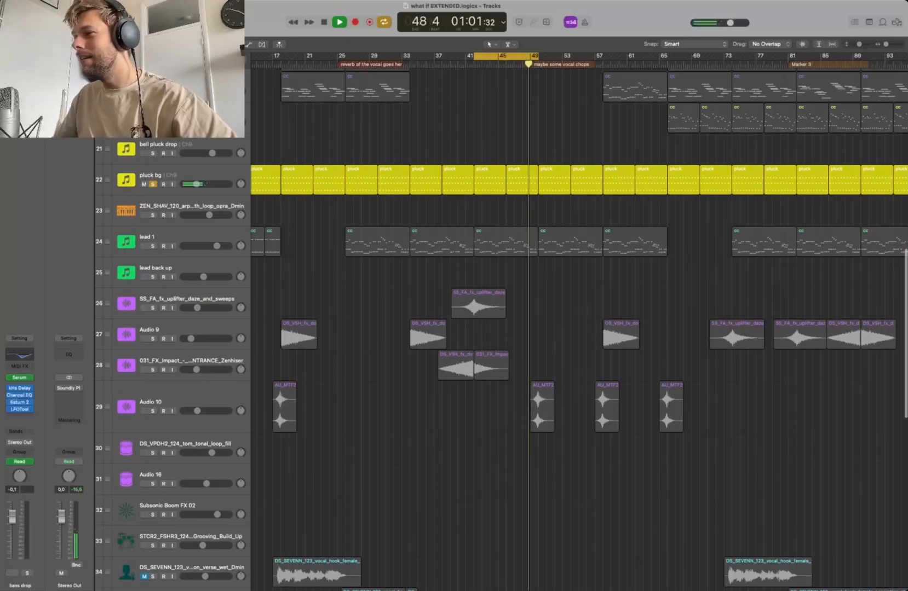
scroll(587, 360, down, 18)
scroll(598, 353, up, 10)
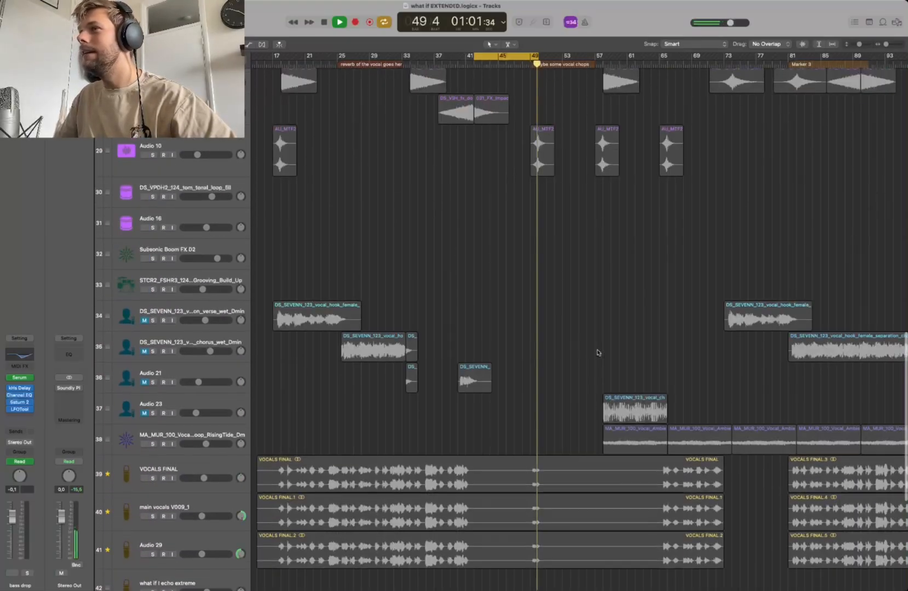
scroll(586, 378, up, 1)
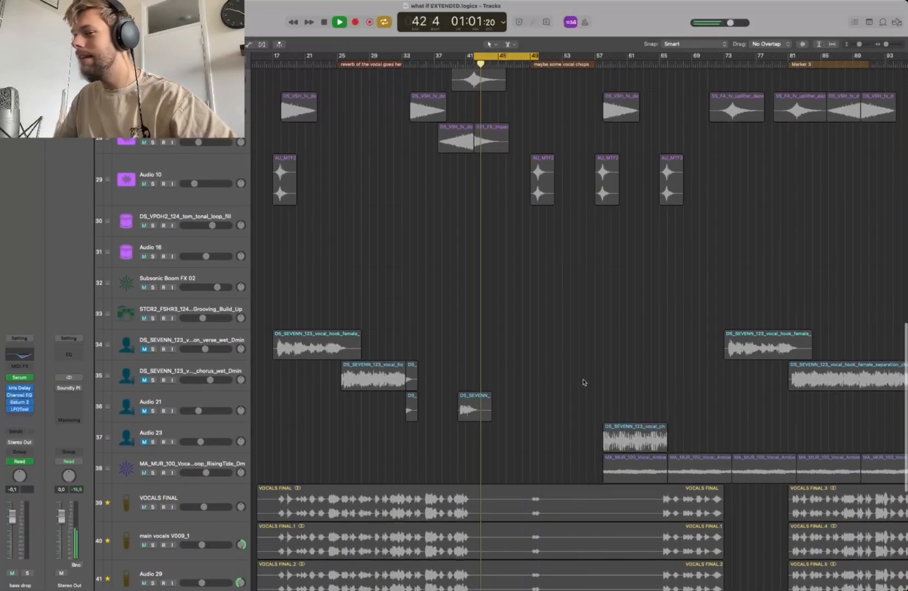
- Stop playback and set the cycle range to bars 17 to 42, over the first vocal section
scroll(584, 382, left, 5)
scroll(584, 382, down, 9)
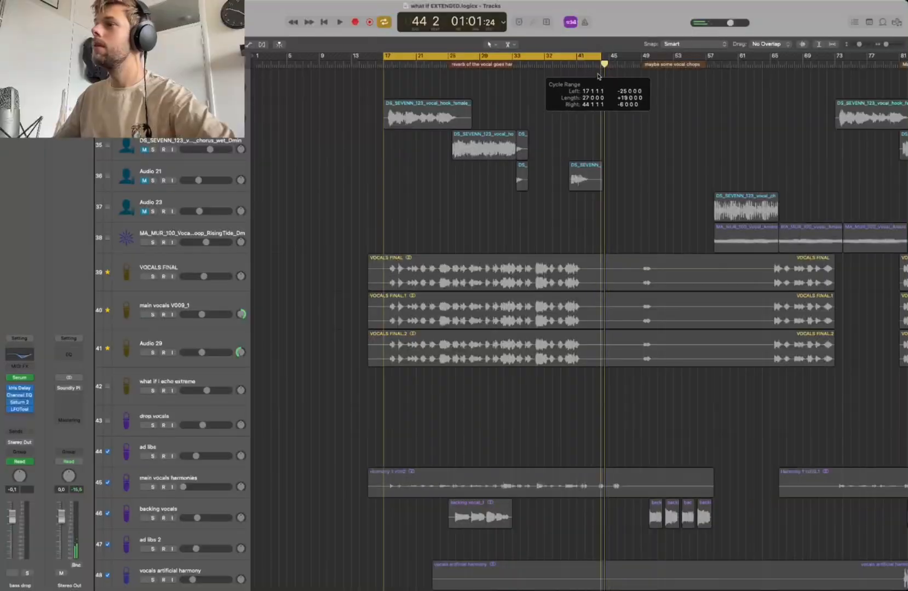
drag(598, 82, 585, 85)
drag(381, 57, 382, 57)
- Solo the VOCALS FINAL, main vocals V009_1 and Audio 29 tracks together, then select main vocals V009_1
scroll(141, 214, down, 3)
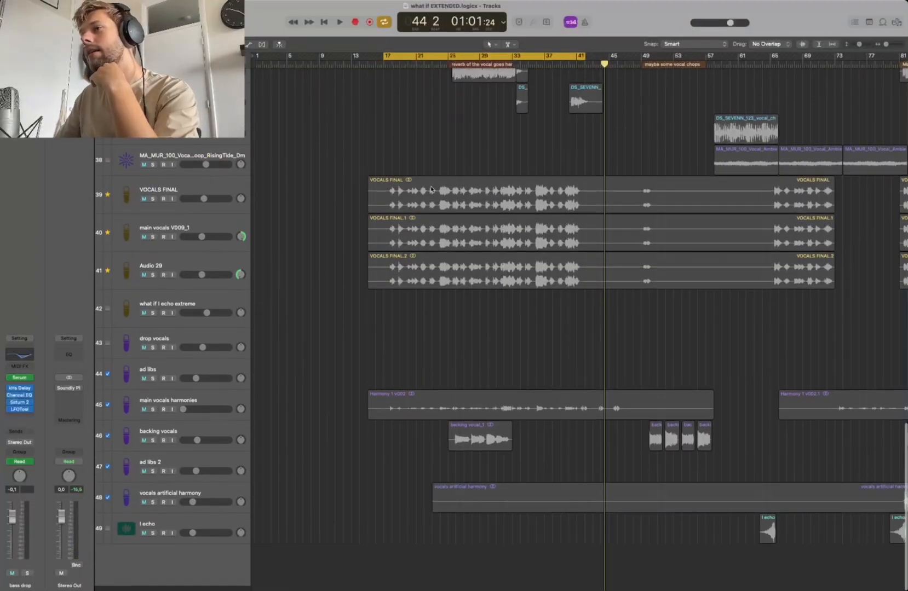
click(188, 188)
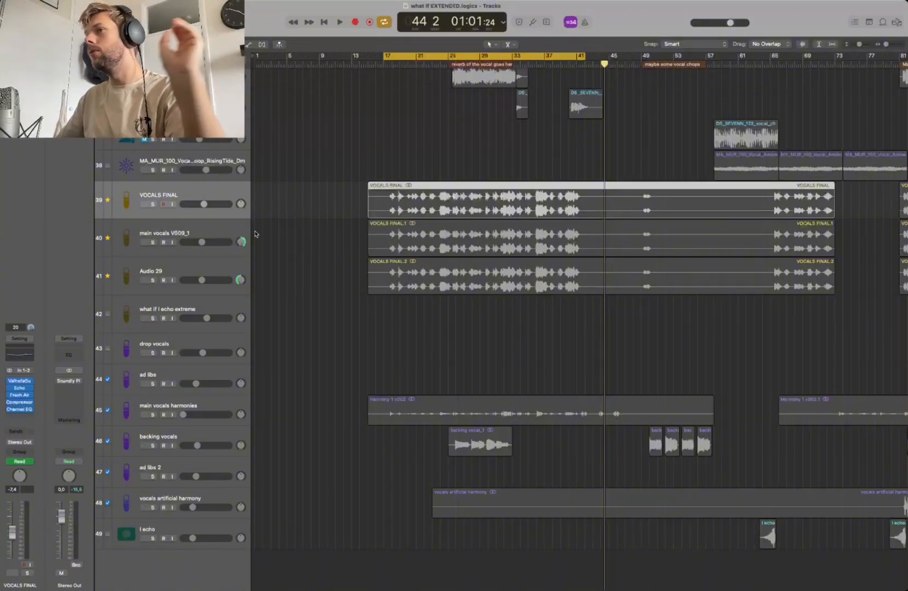
key(s)
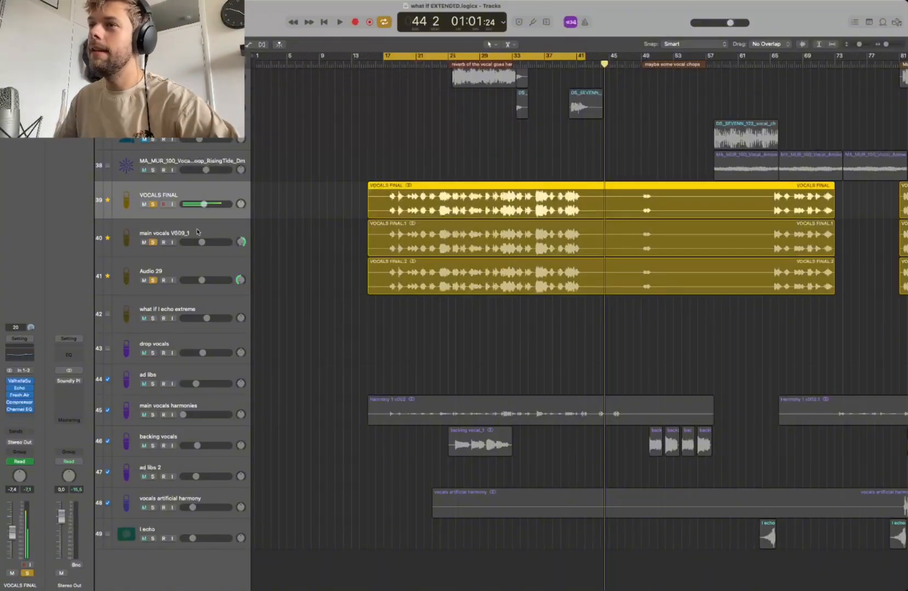
click(197, 231)
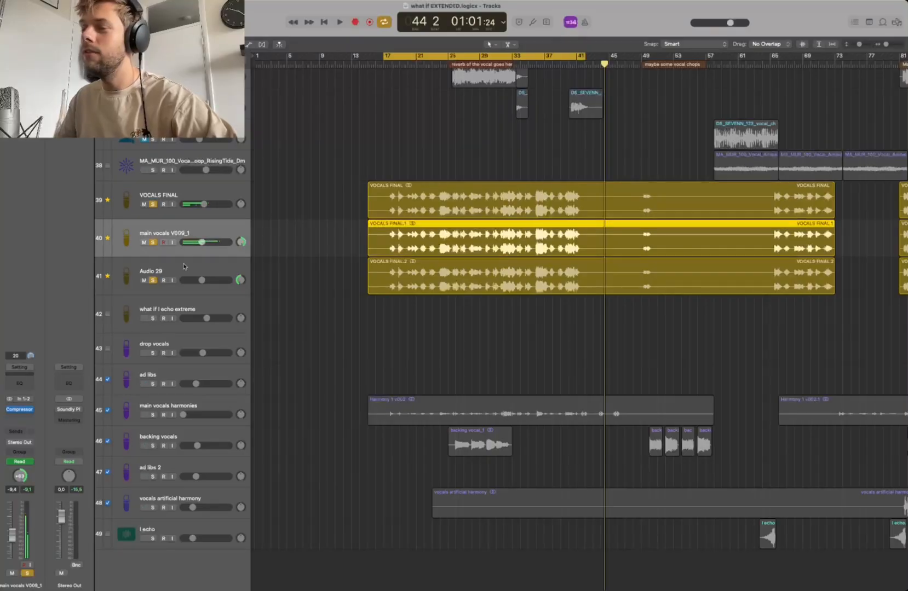
- Compare the channel strip effects of the Audio 29, VOCALS FINAL and main vocals V009_1 tracks
click(184, 266)
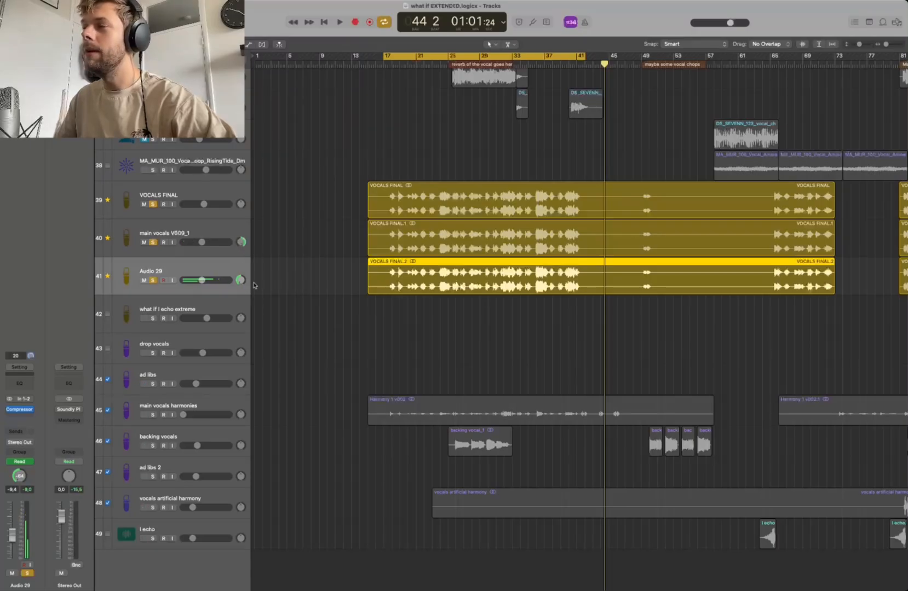
click(233, 198)
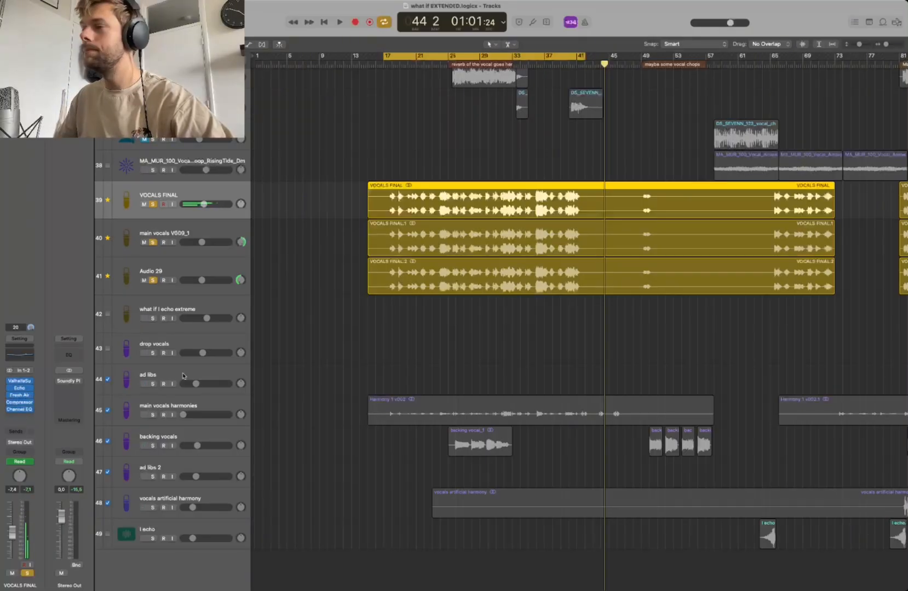
scroll(175, 362, up, 1)
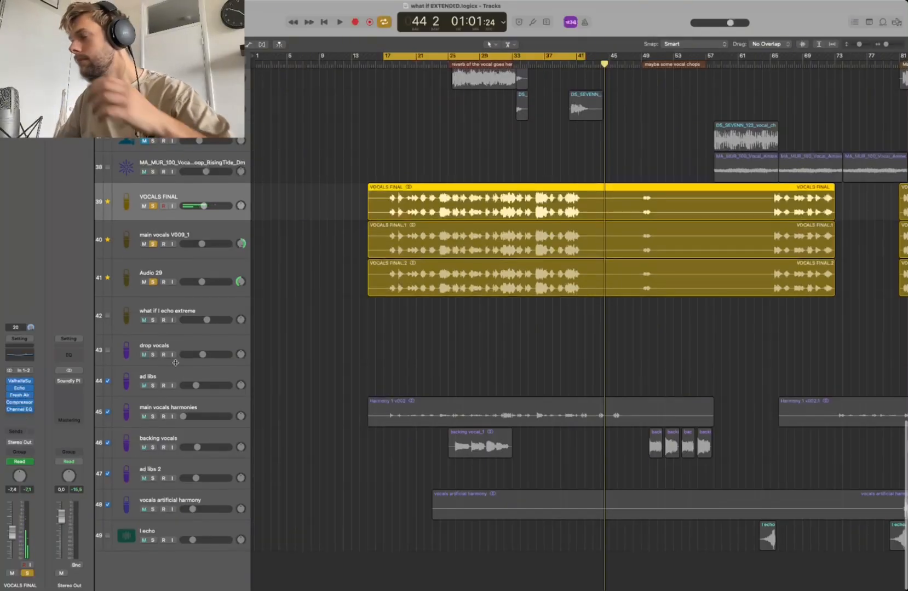
click(226, 229)
click(223, 274)
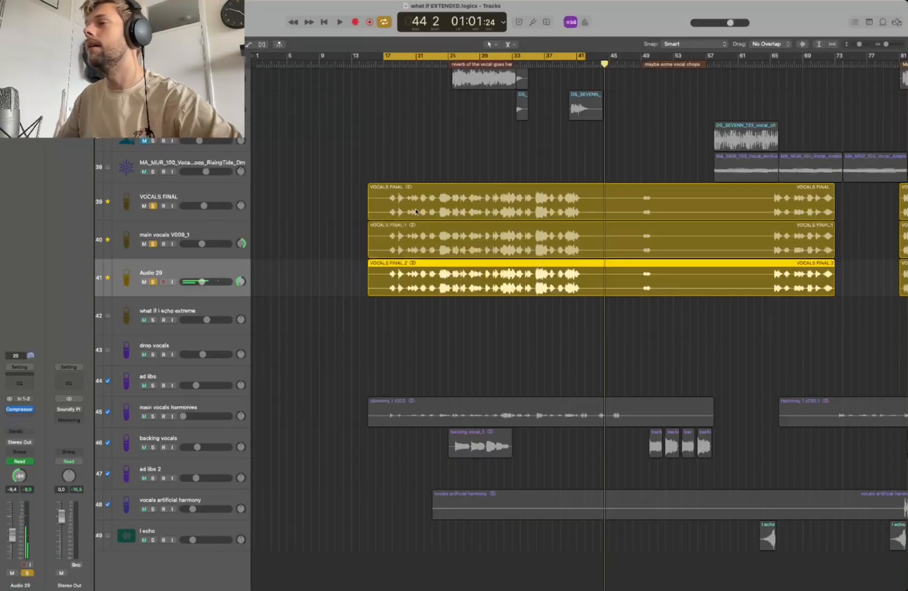
- Play the three soloed main vocal tracks from bar 17, check the pluck and lead tracks, and stop at bar 27
scroll(413, 205, up, 6)
key(space)
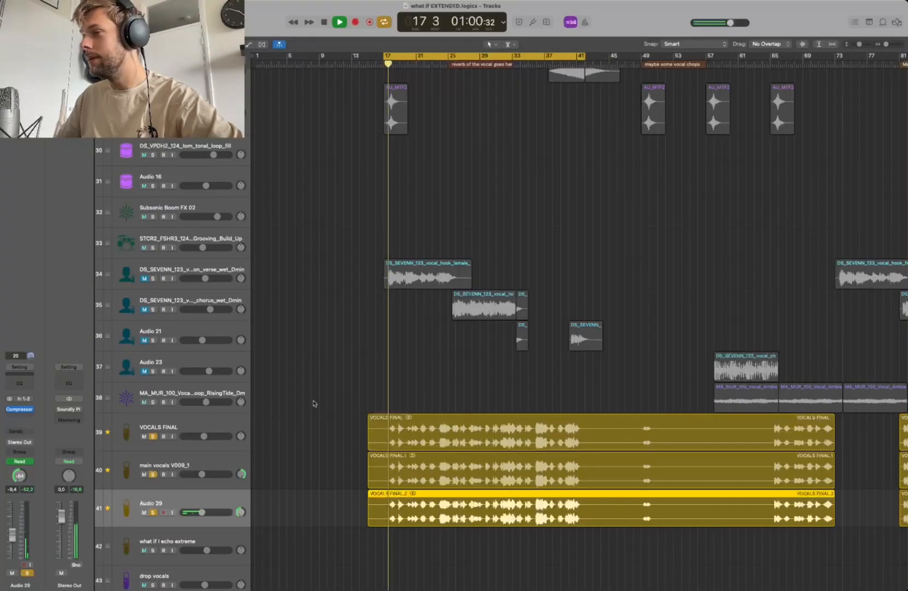
scroll(317, 424, down, 5)
scroll(296, 416, up, 15)
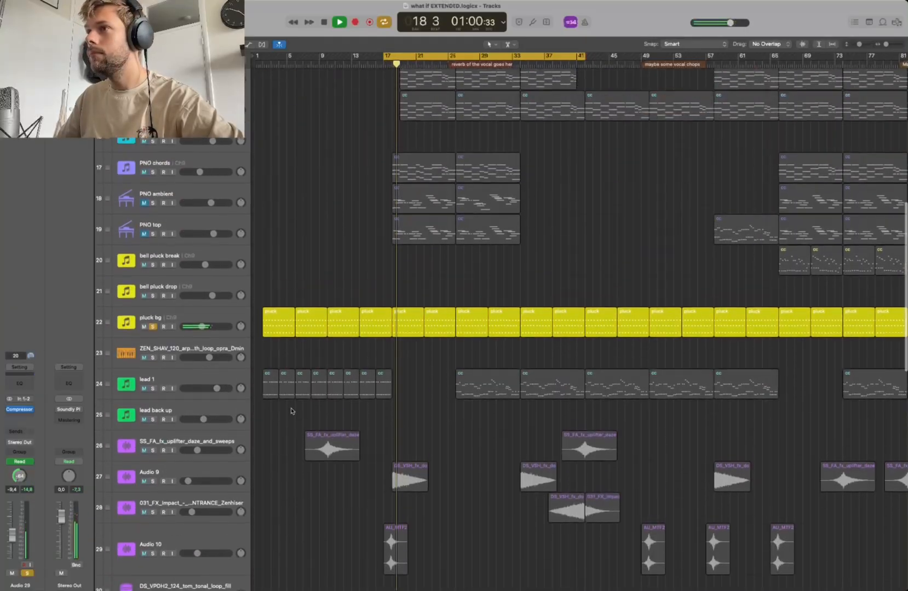
click(146, 396)
scroll(376, 425, down, 15)
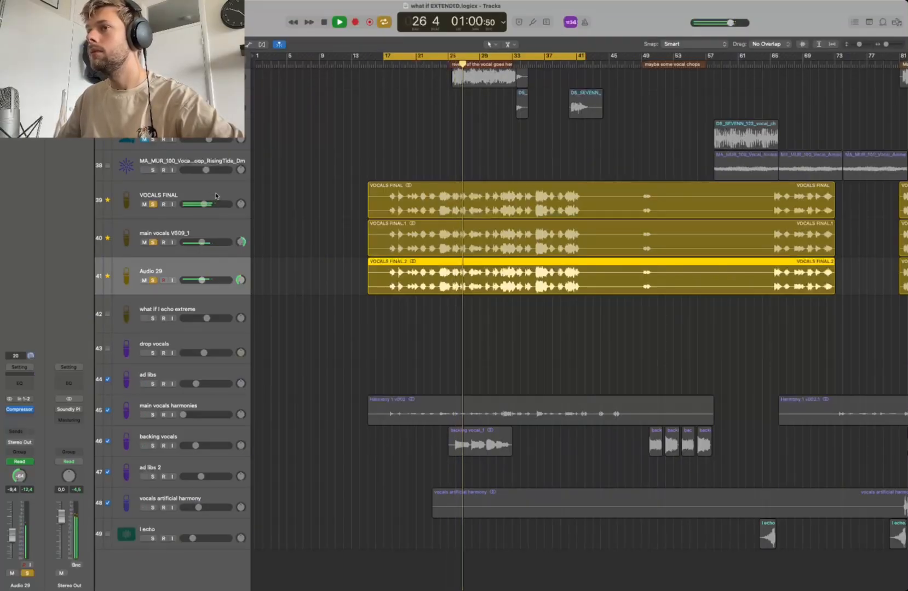
key(space)
- Clear all active solos and solo only the main vocals harmonies track
scroll(709, 333, right, 3)
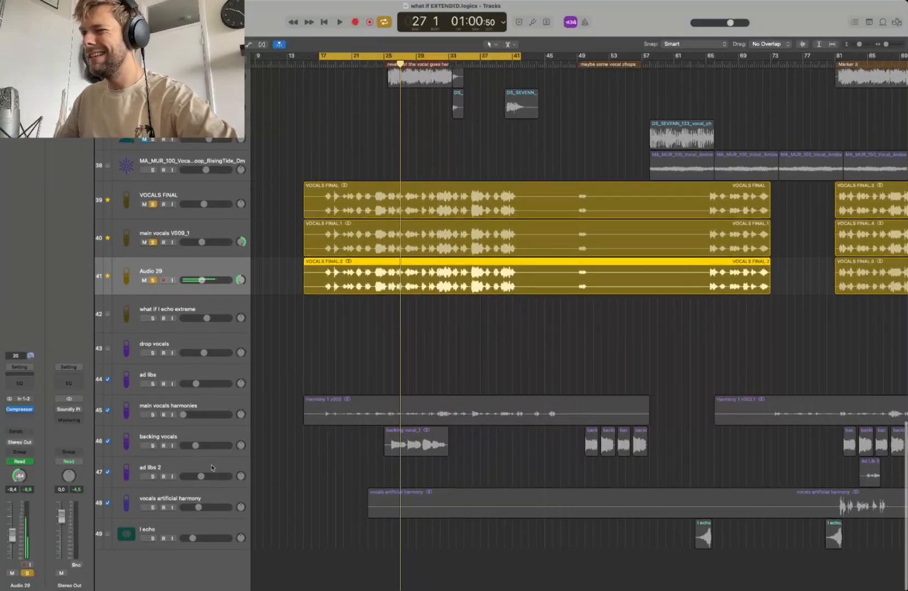
click(214, 406)
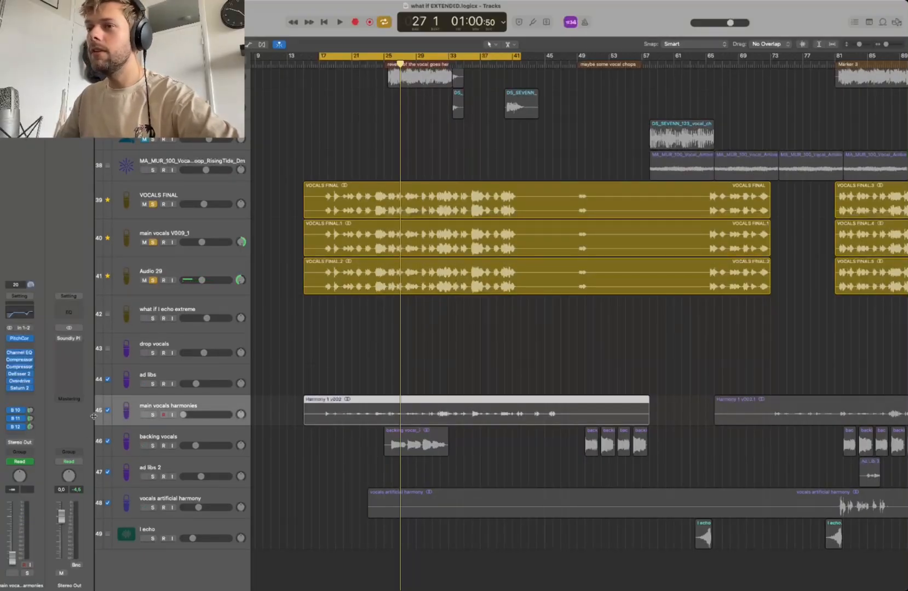
alt+click(153, 280)
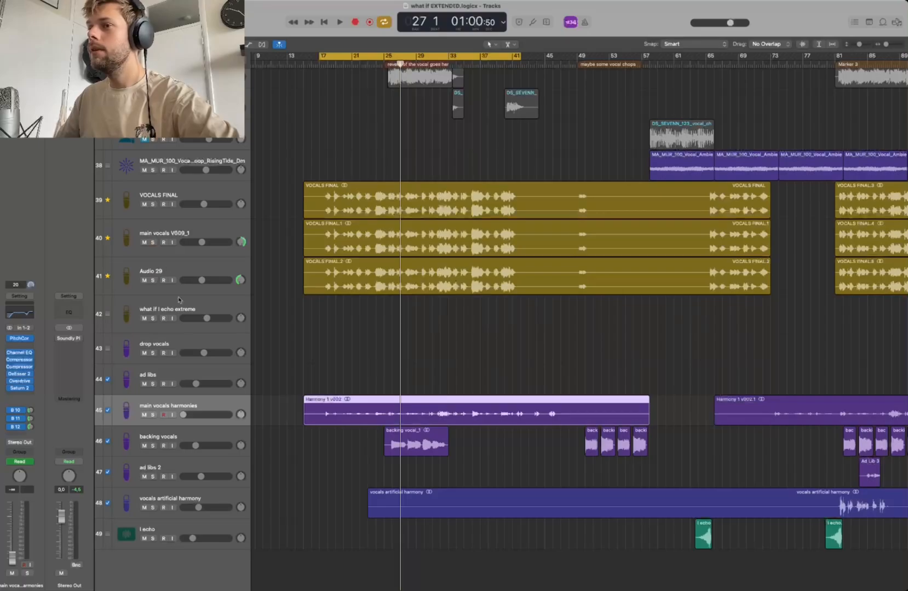
click(153, 415)
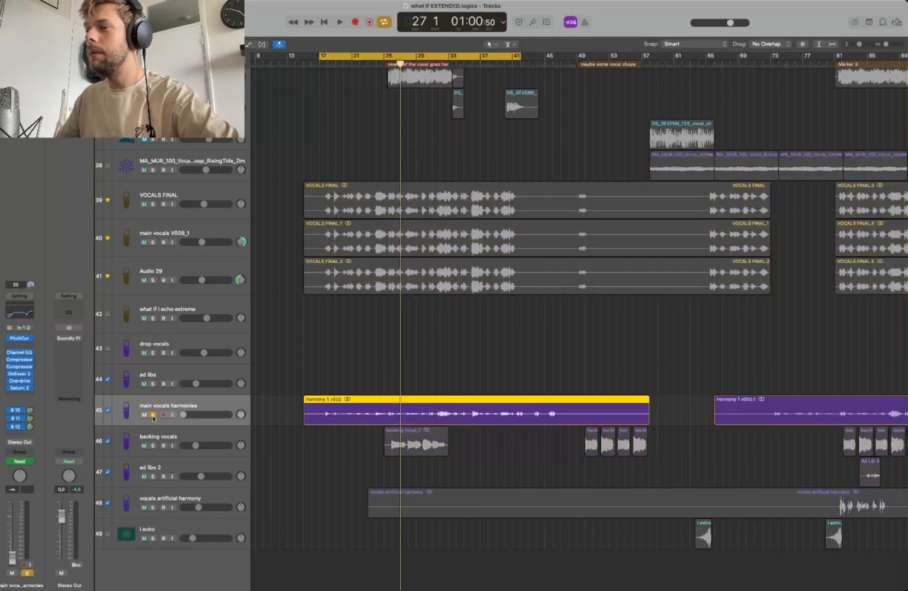
- Play the soloed harmonies, jumping between spots from about bar 27 to bar 32 of the first harmony region
key(space)
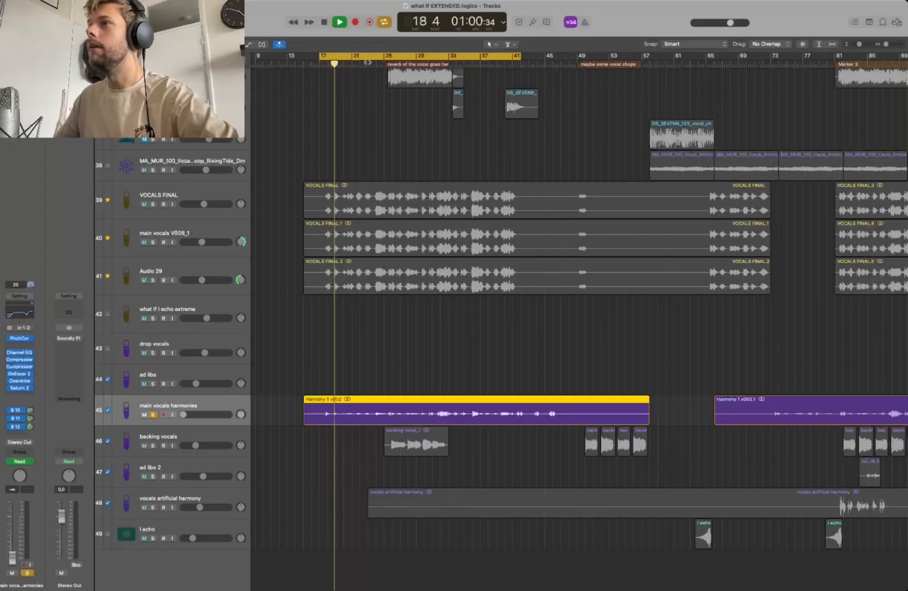
click(406, 61)
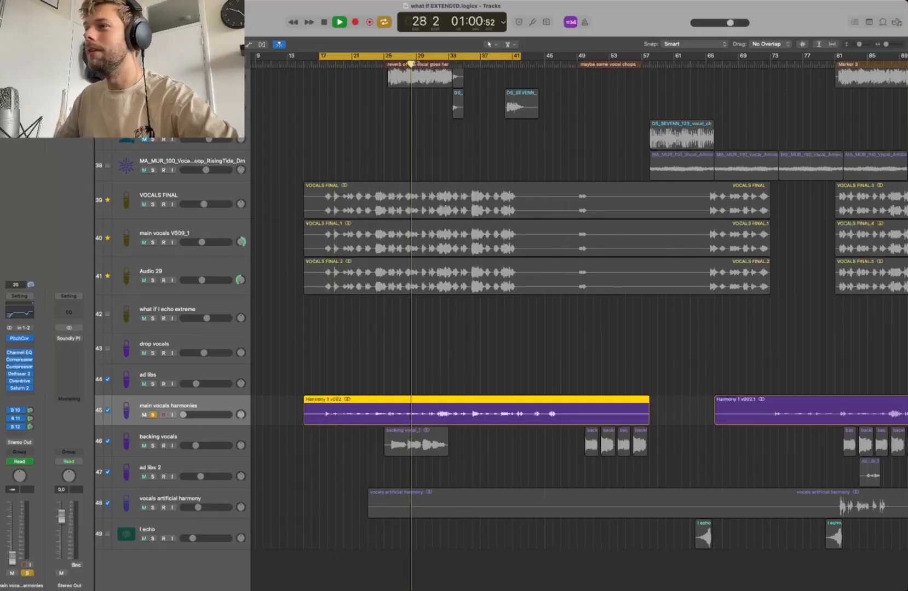
click(442, 61)
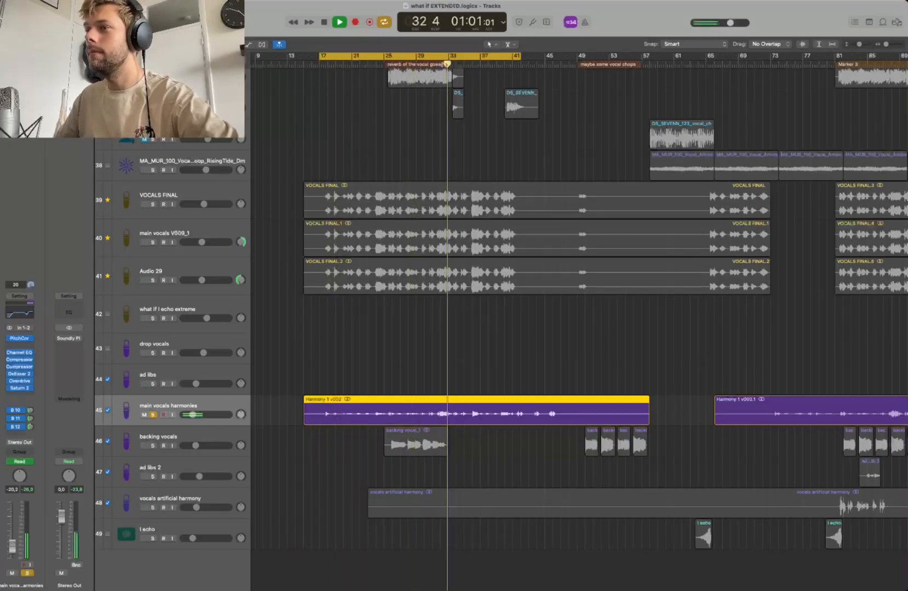
click(431, 63)
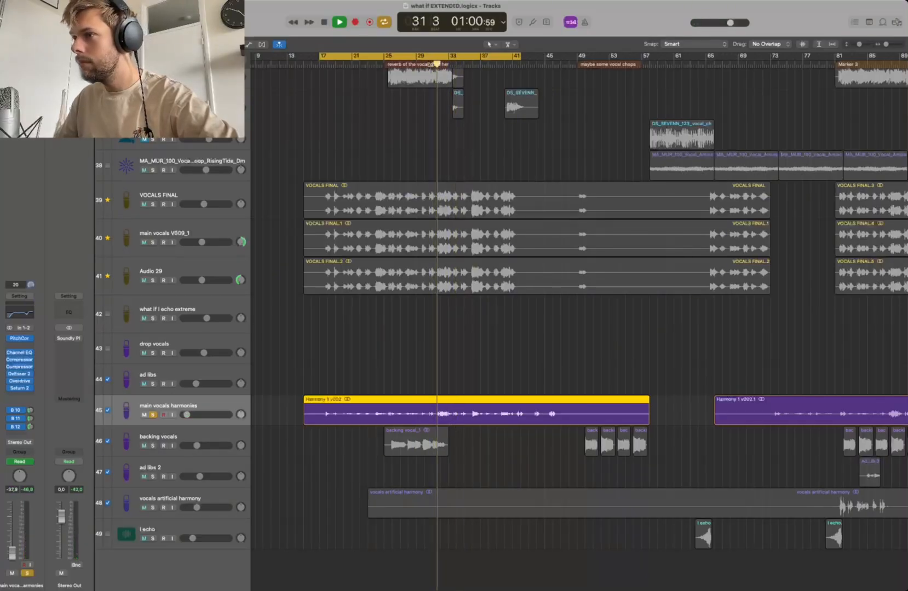
- Turn cycle mode off and audition the second harmony region from bar 72, stopping at bar 90
scroll(536, 213, right, 10)
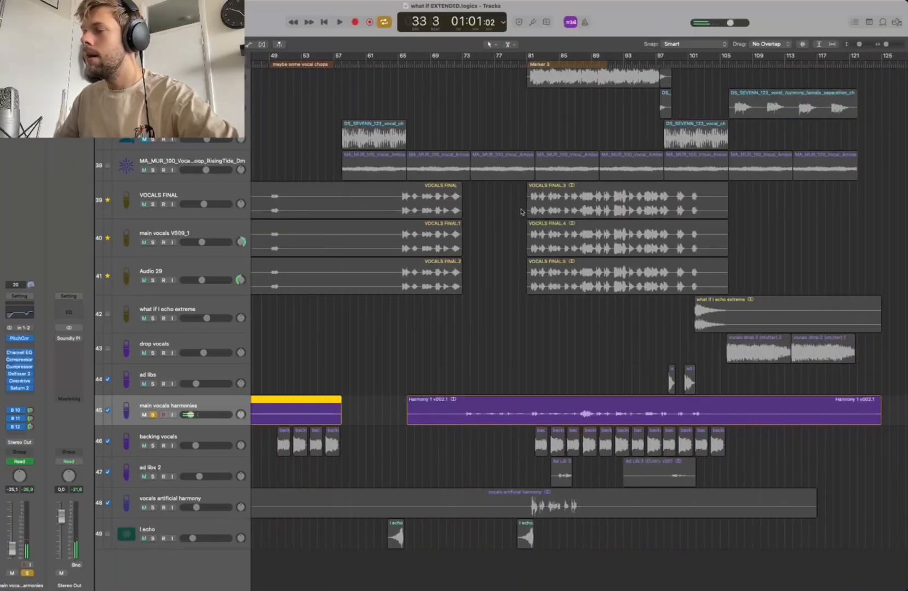
click(454, 63)
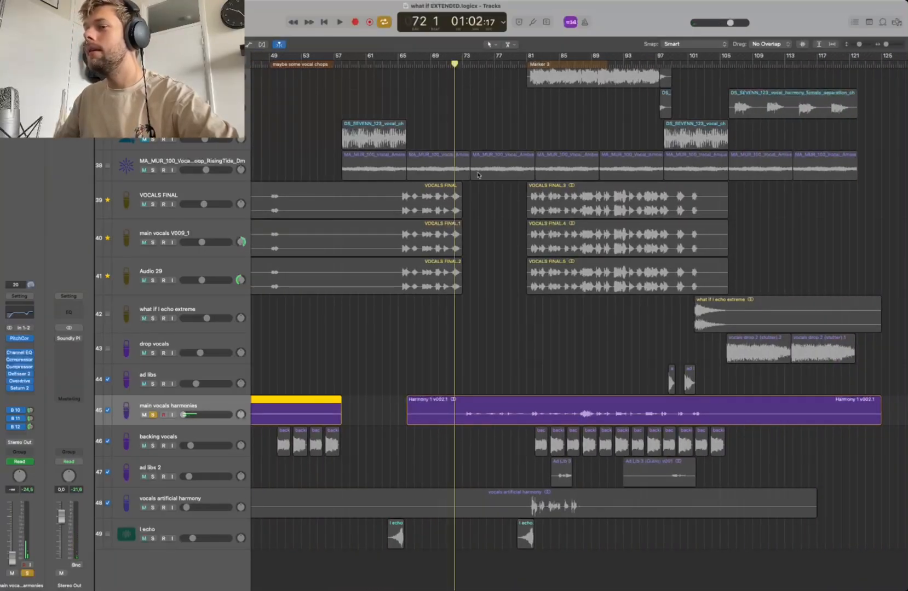
scroll(478, 175, left, 10)
scroll(477, 176, right, 5)
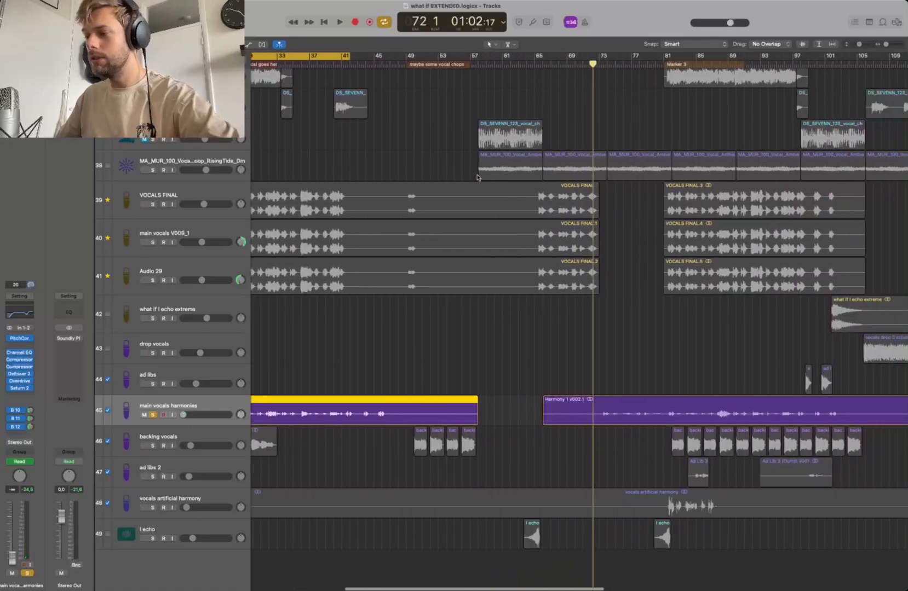
key(c)
scroll(478, 177, right, 5)
key(space)
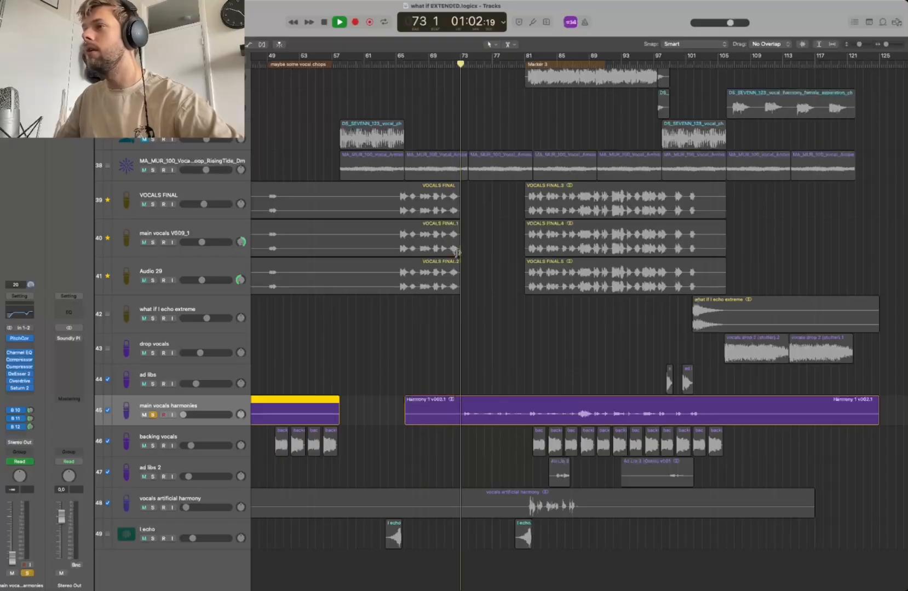
click(562, 115)
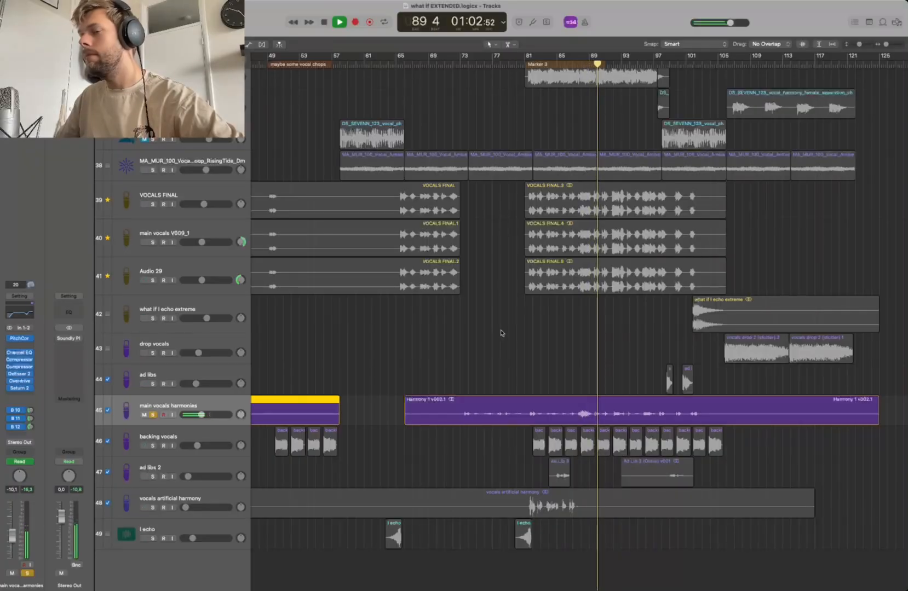
key(space)
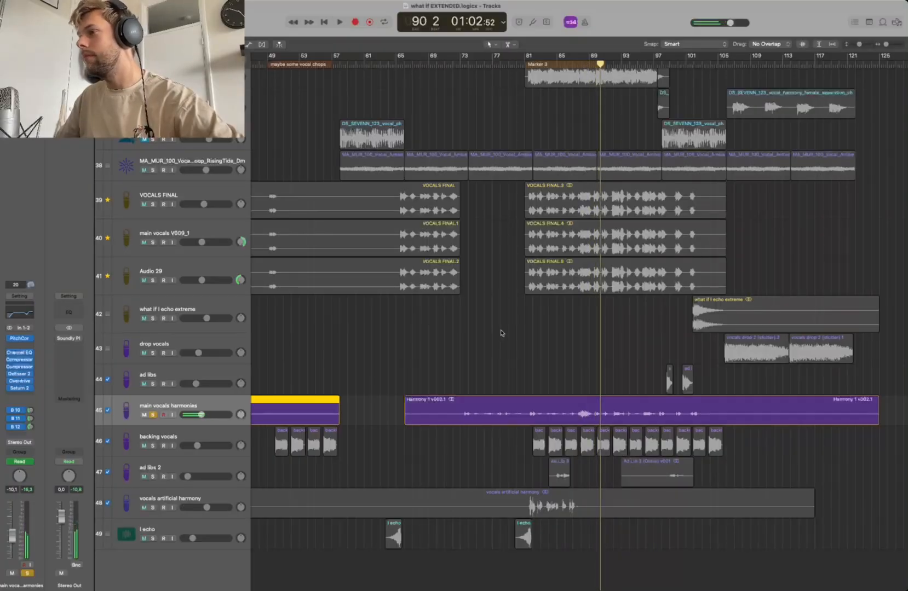
- Add ad libs to the solo, play from about bar 97, and also solo the what if I echo extreme track
click(209, 374)
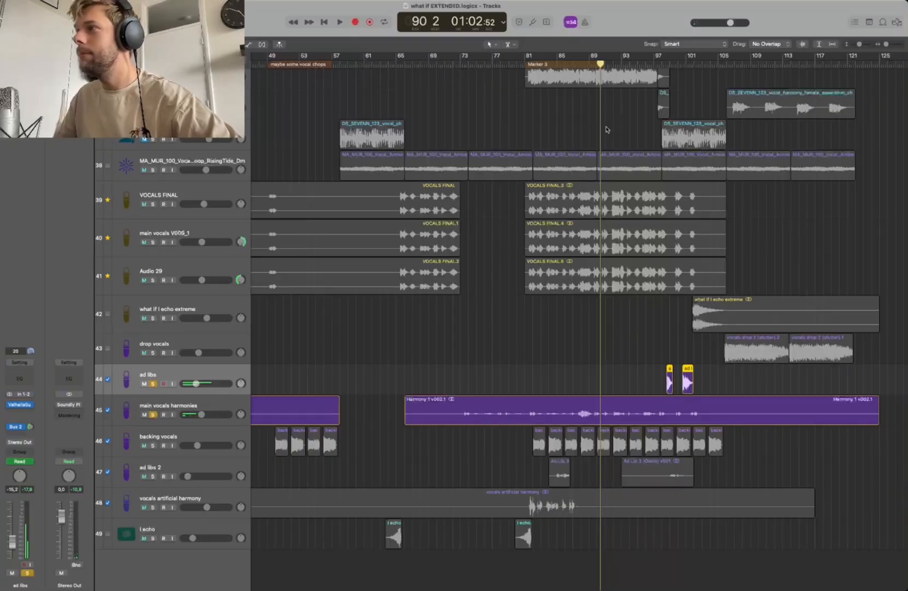
drag(673, 66, 661, 73)
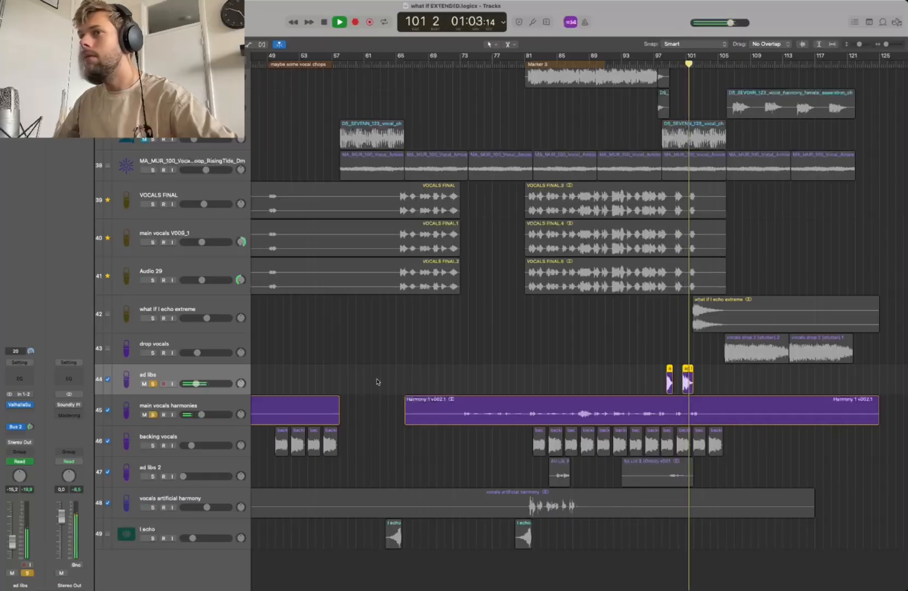
click(154, 319)
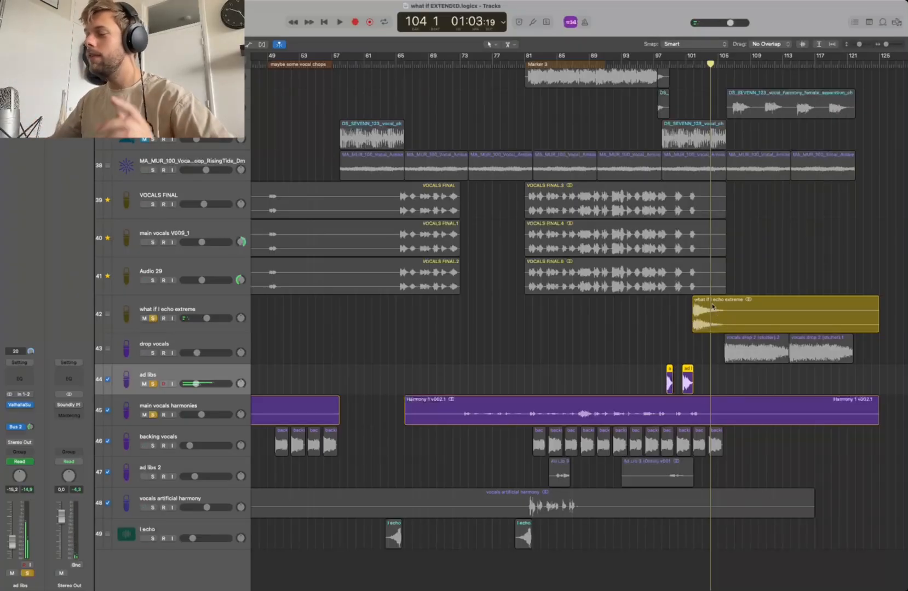
- Solo lead 1 and play it with the ad libs and echo vocal from bar 100, stopping at bar 105
scroll(706, 191, up, 6)
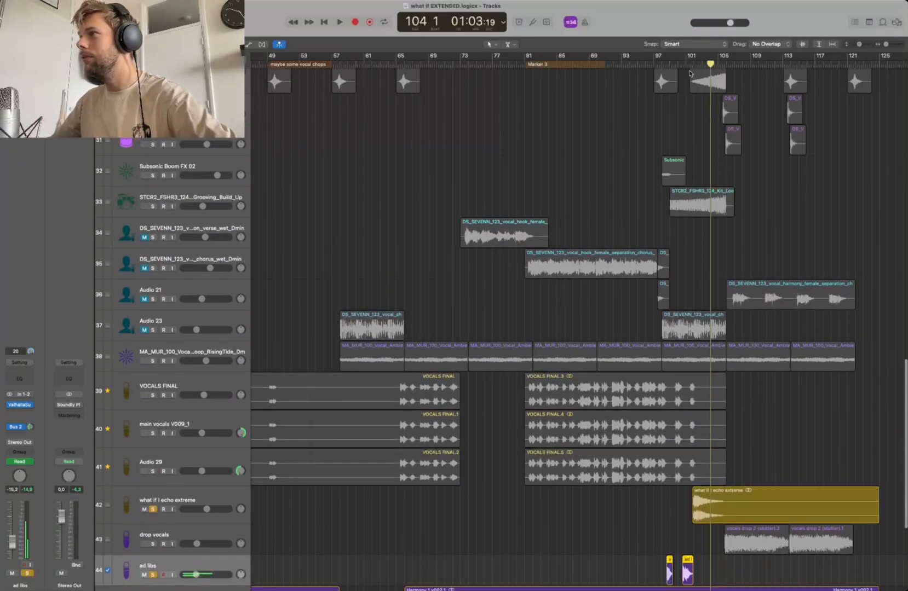
click(693, 65)
click(677, 64)
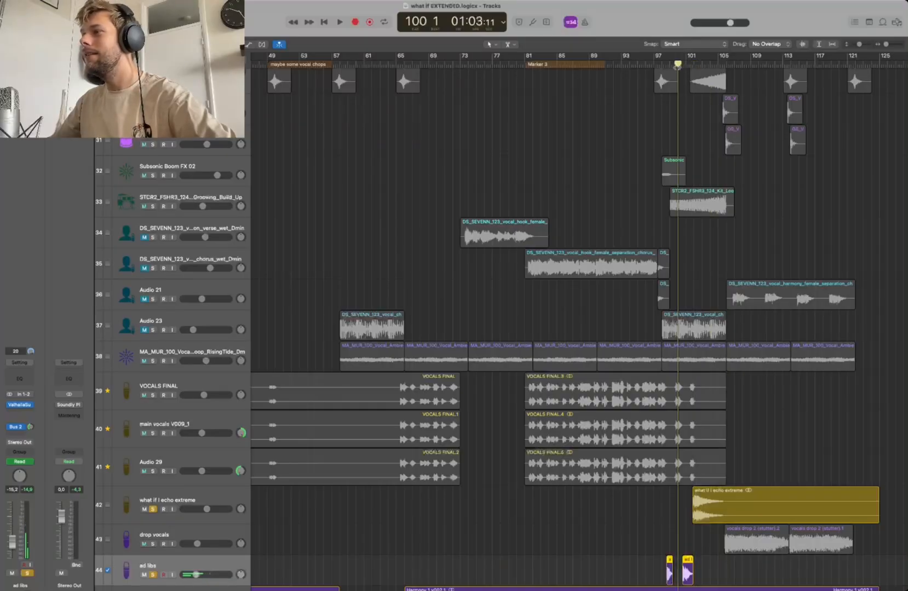
scroll(667, 206, up, 8)
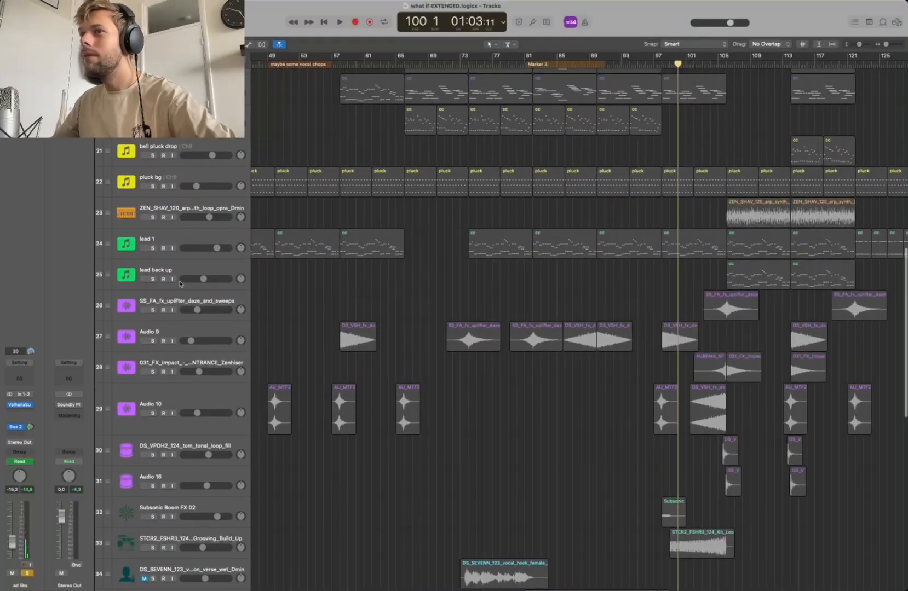
click(150, 247)
key(space)
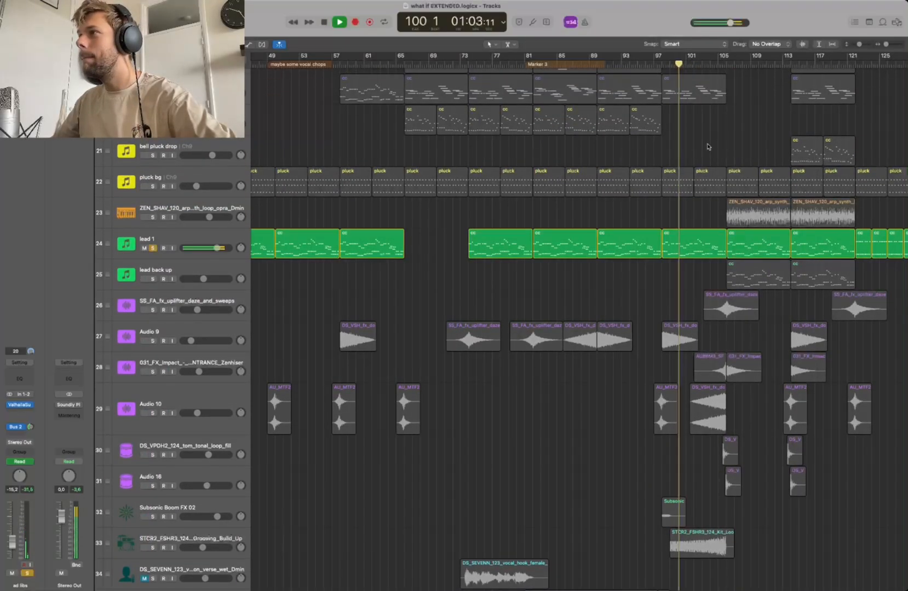
scroll(707, 145, down, 10)
scroll(577, 397, up, 1)
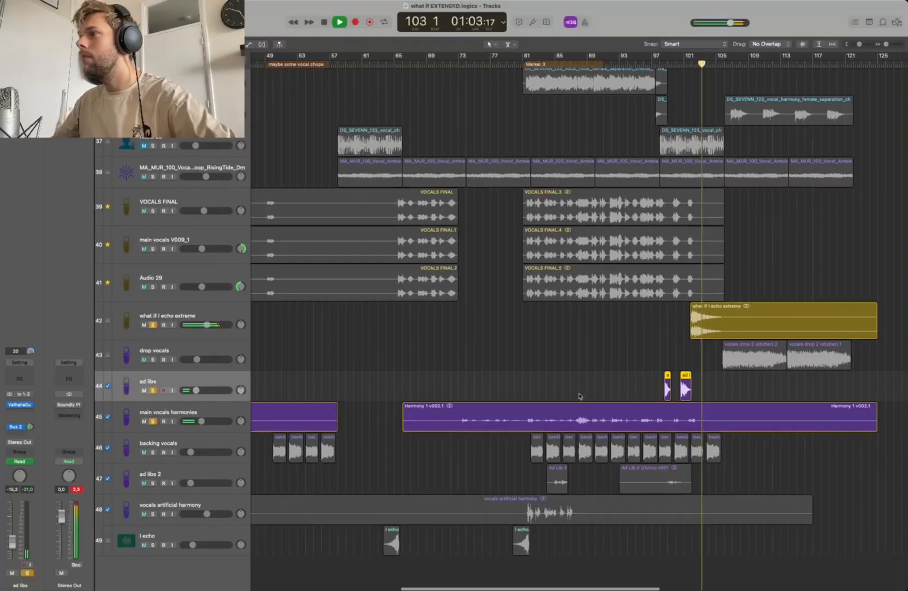
scroll(577, 398, left, 1)
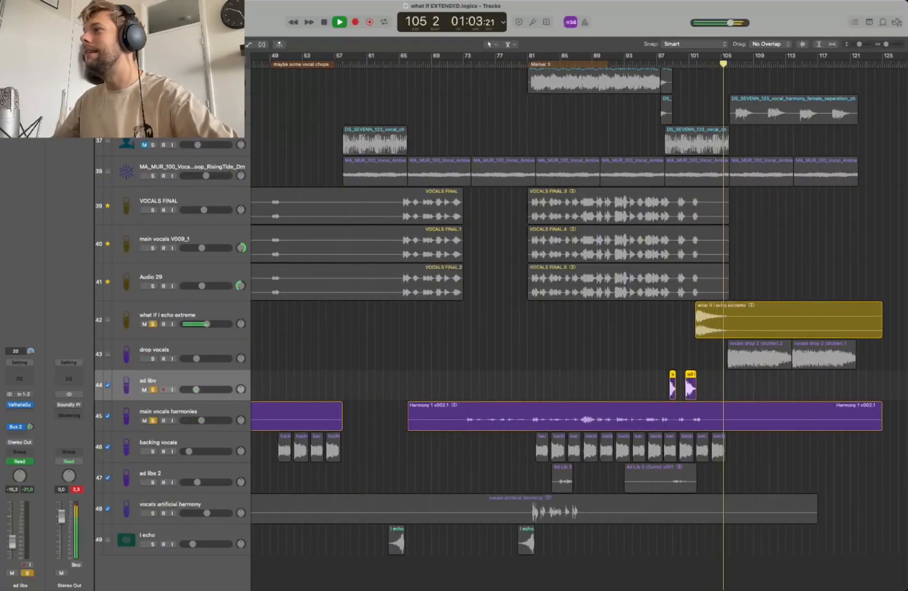
key(space)
- Solo drop vocals, play from bar 105, and unsolo lead 1 during playback to hear the vocals alone
scroll(584, 373, right, 10)
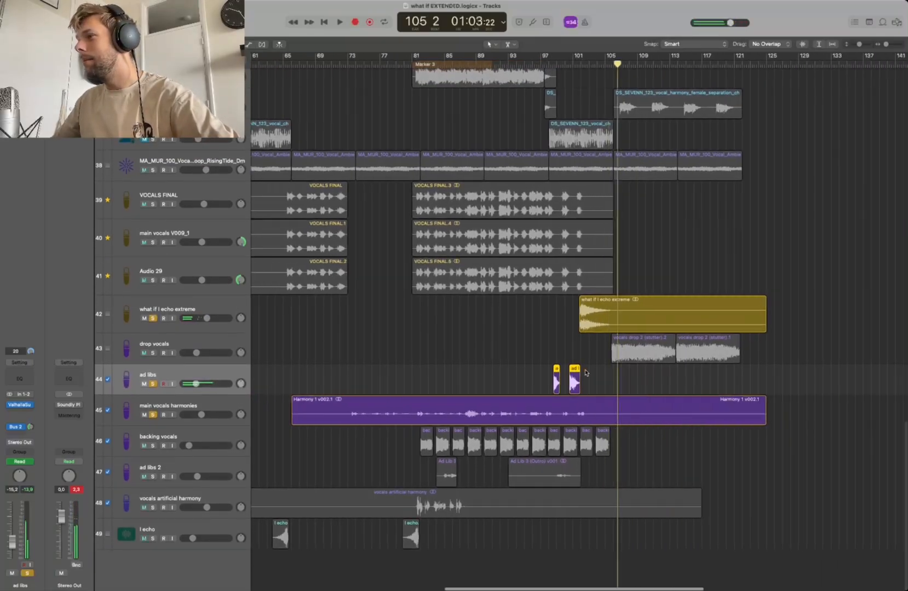
click(153, 353)
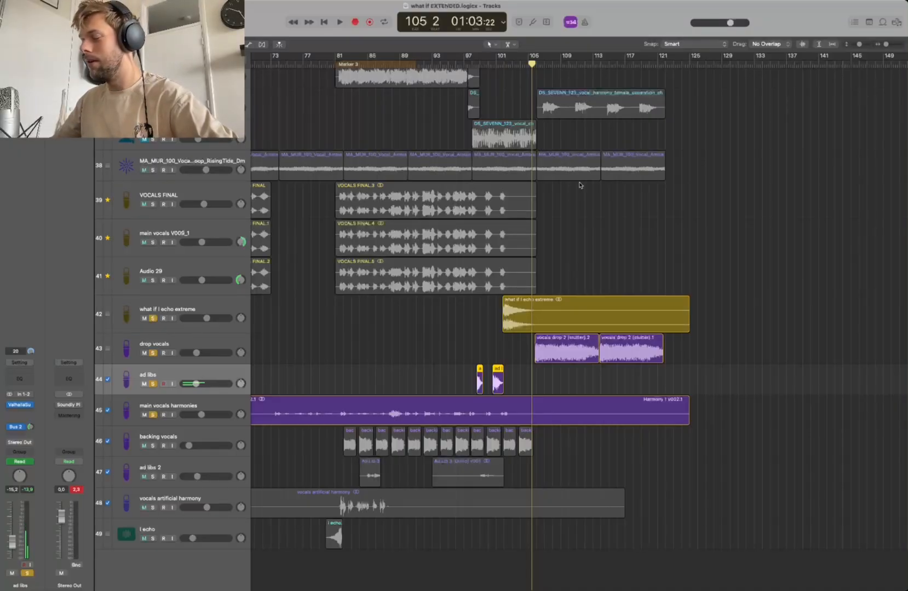
key(space)
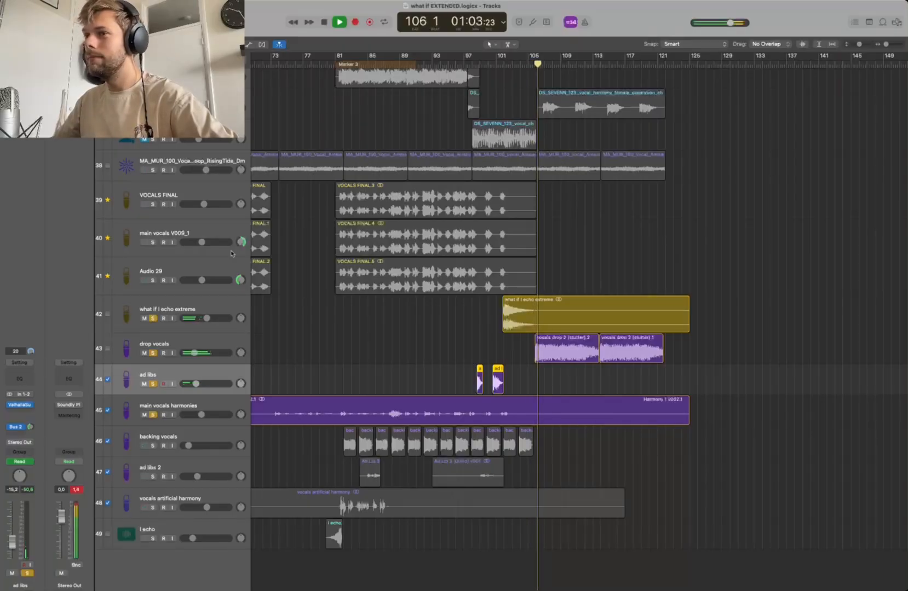
scroll(192, 246, up, 10)
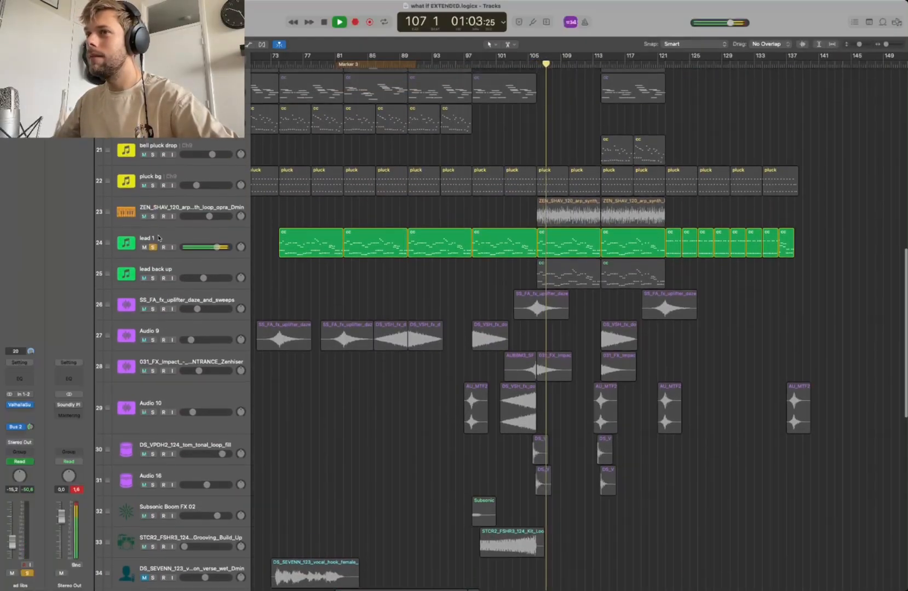
click(153, 247)
scroll(506, 517, down, 10)
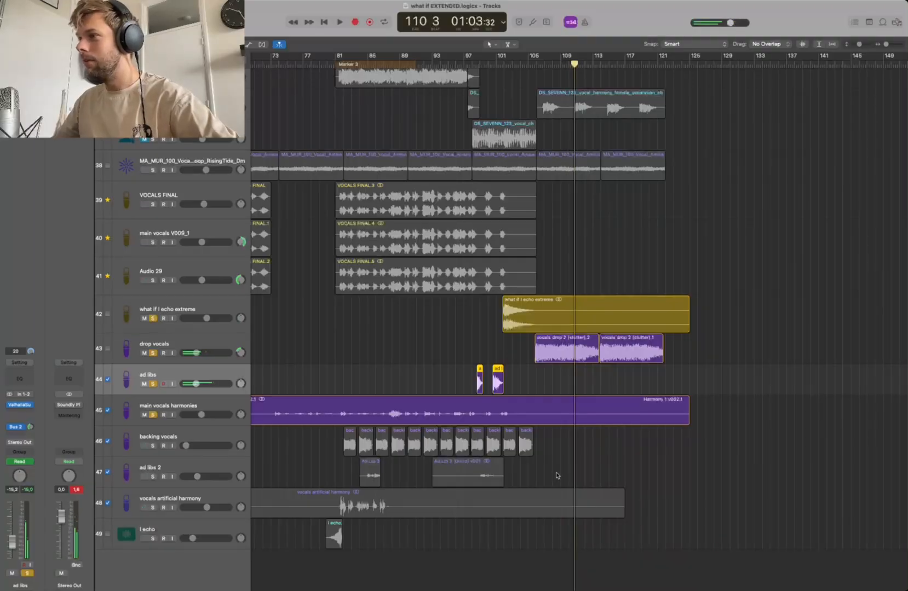
- Add a marker at bar 105, where the drop vocals begin
scroll(556, 476, up, 20)
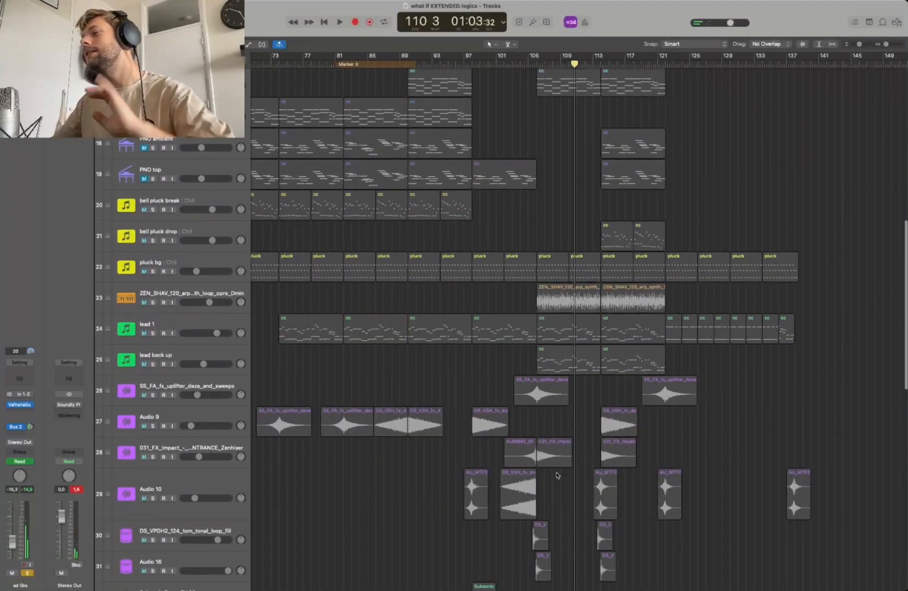
scroll(556, 475, down, 5)
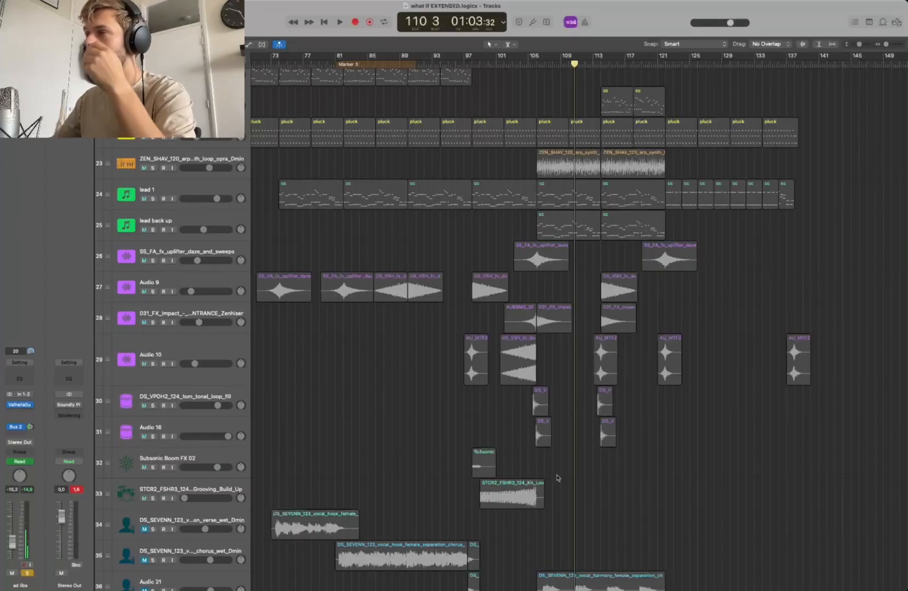
drag(537, 65, 534, 77)
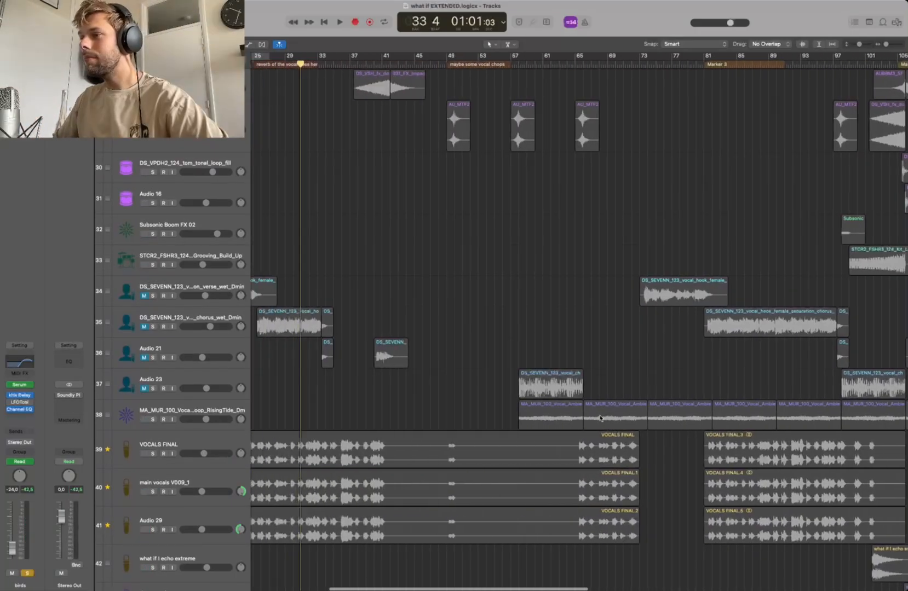
- Set the cycle range from bar 81 to about bar 98, over the second main vocal section
scroll(600, 418, down, 10)
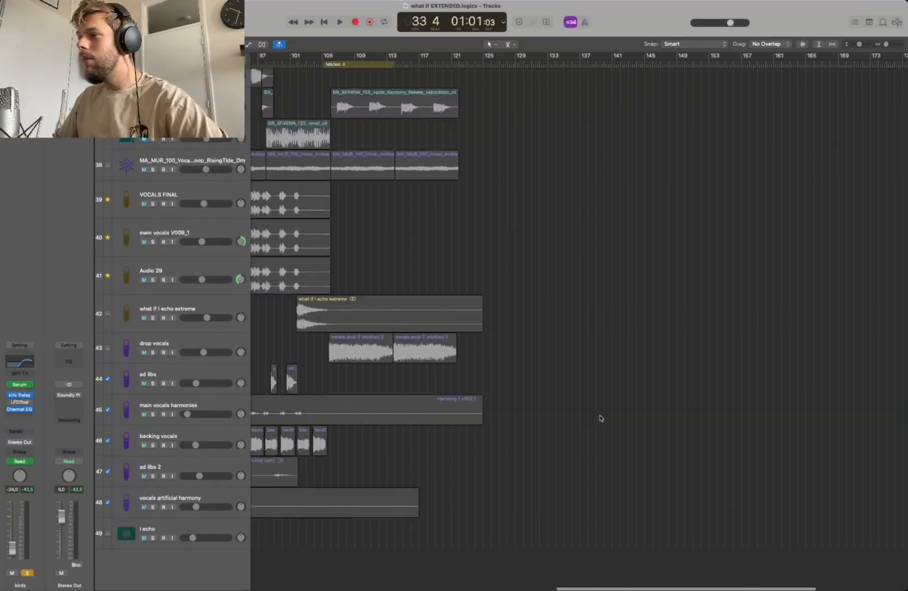
scroll(600, 418, up, 2)
scroll(600, 418, left, 2)
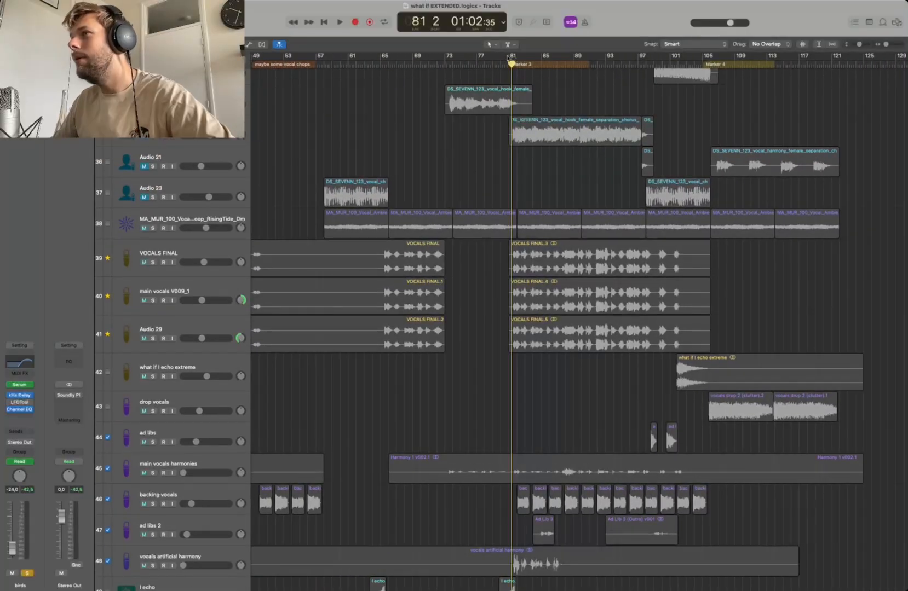
drag(511, 56, 650, 78)
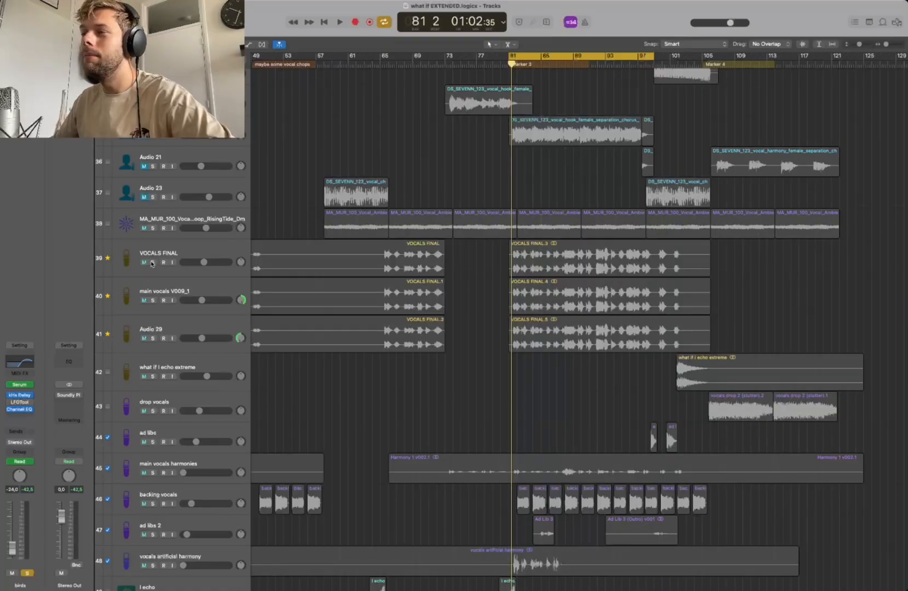
click(153, 262)
click(153, 300)
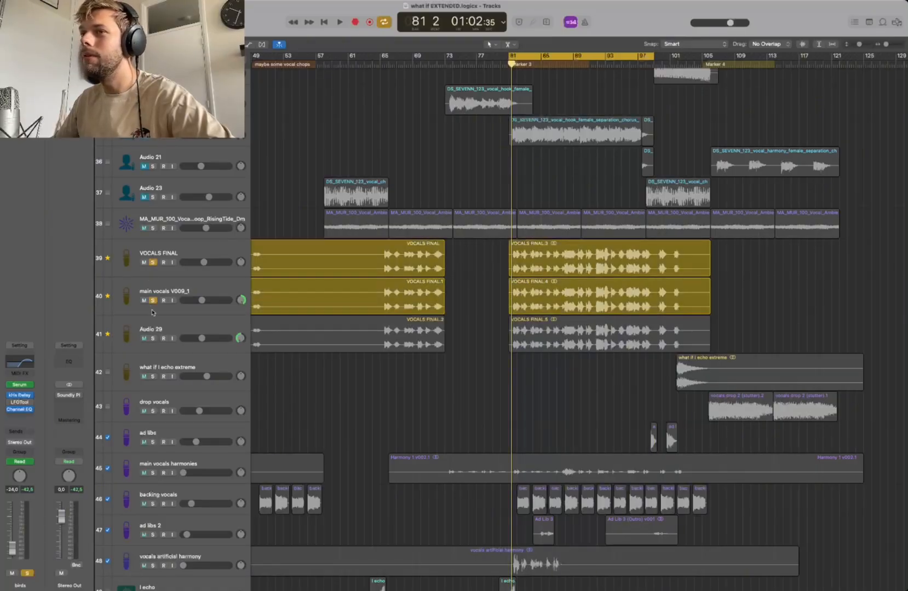
click(153, 339)
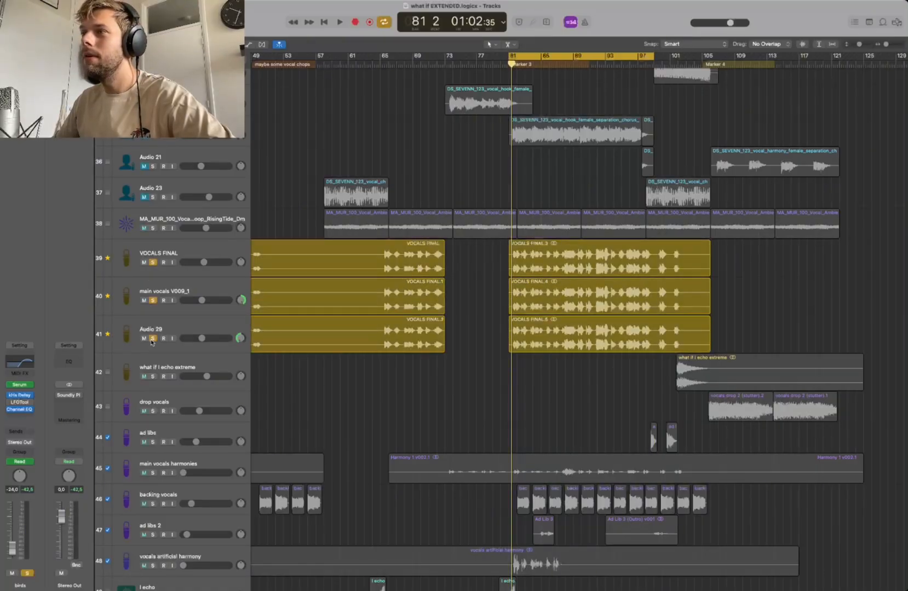
click(152, 473)
scroll(354, 502, down, 3)
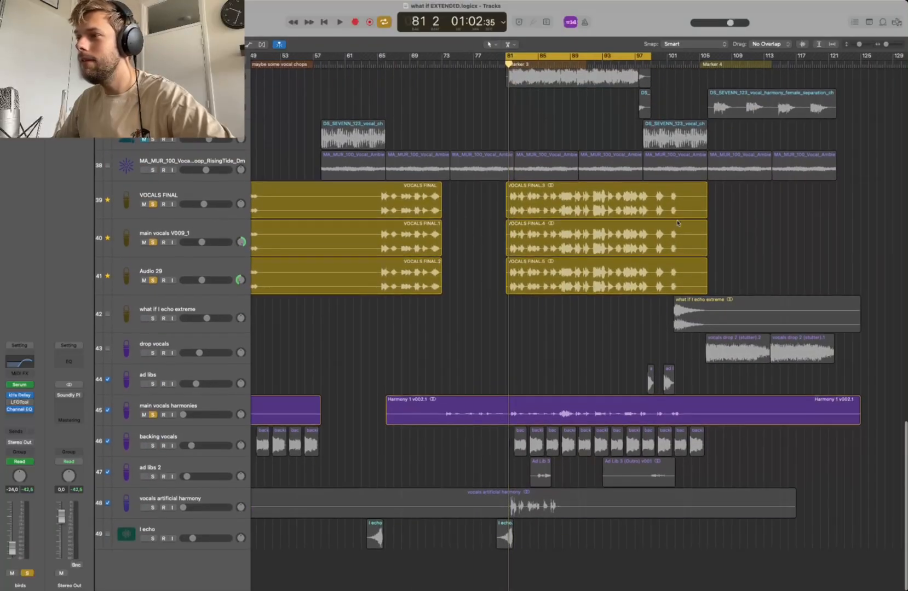
key(ctrl+alt+super+s)
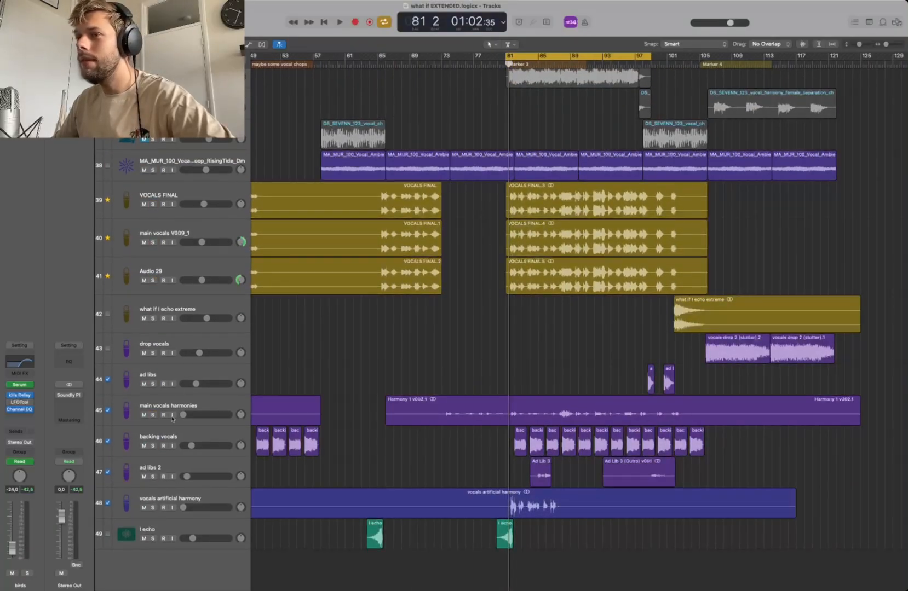
- Solo the backing vocals track and play it from bar 81
click(153, 446)
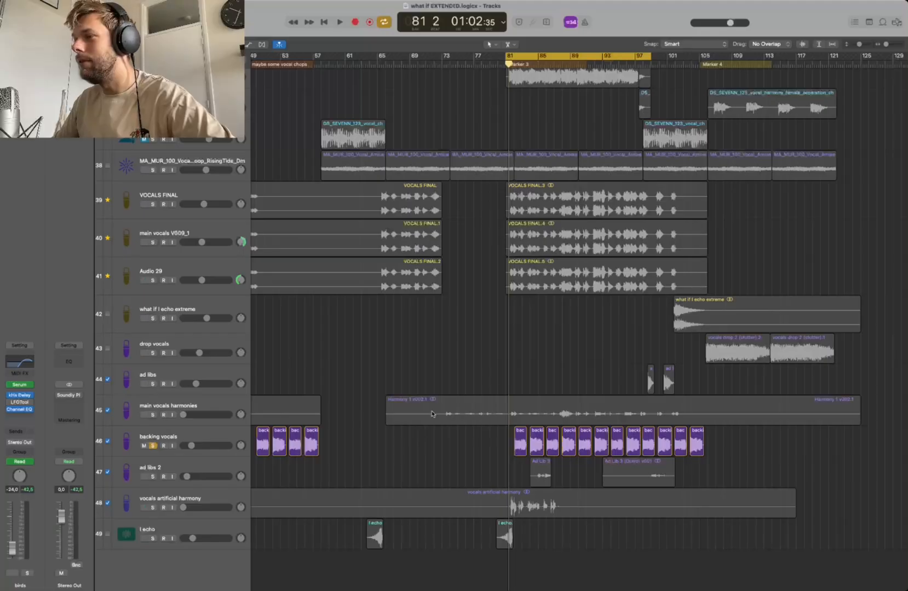
key(space)
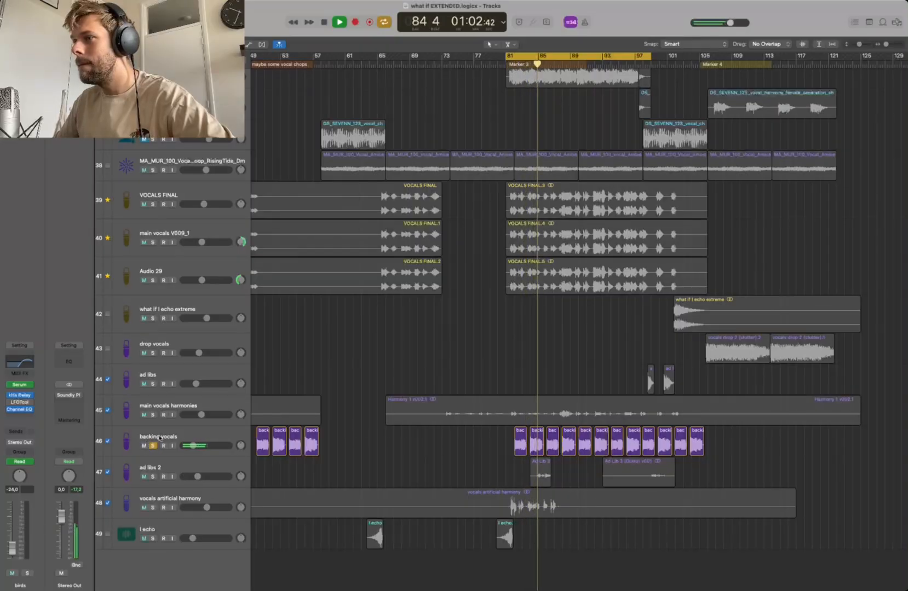
scroll(169, 432, up, 1)
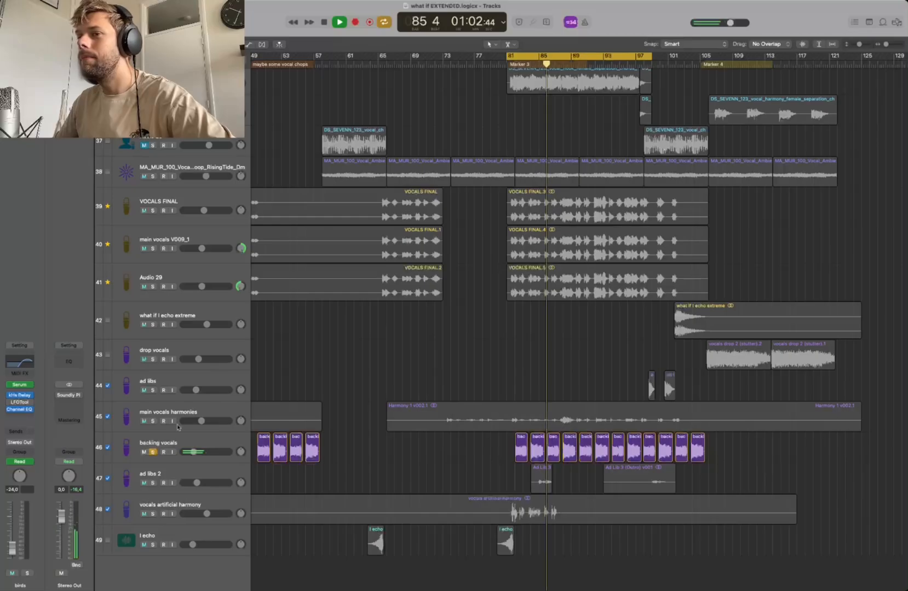
scroll(167, 460, up, 2)
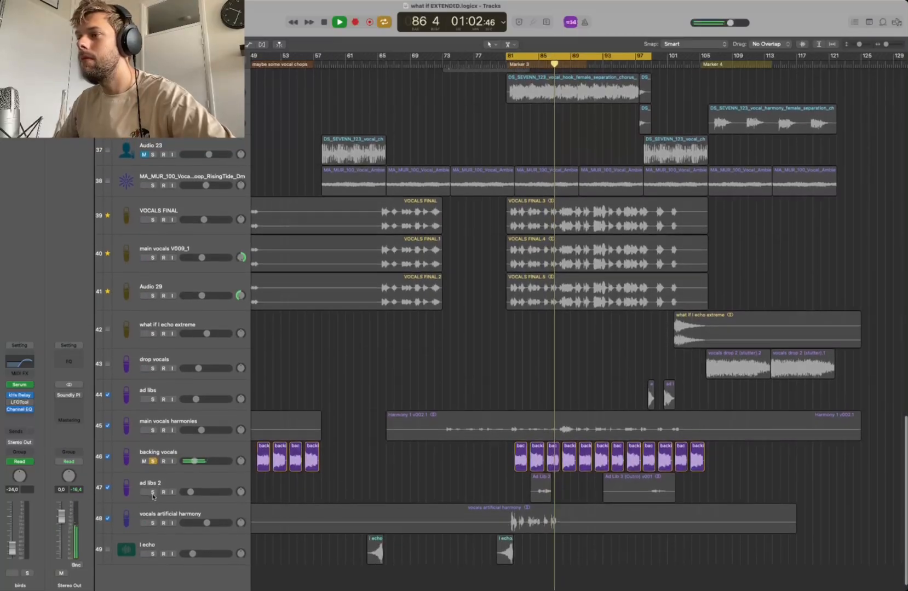
- Add ad libs 2 to the backing vocals solo, replay from bar 81 to bar 87, and unsolo both tracks
click(153, 492)
scroll(188, 488, down, 1)
key(space)
key(space)
scroll(476, 486, right, 1)
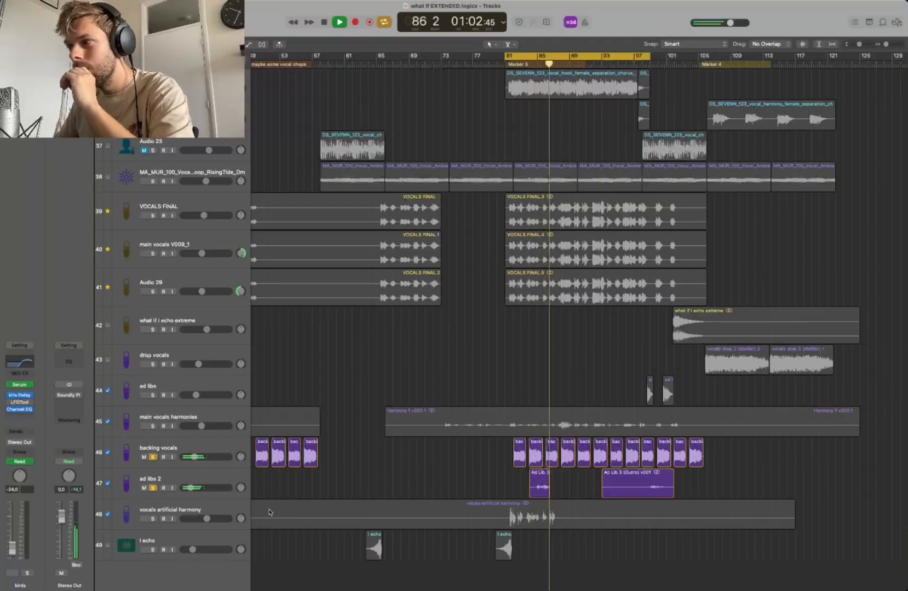
key(space)
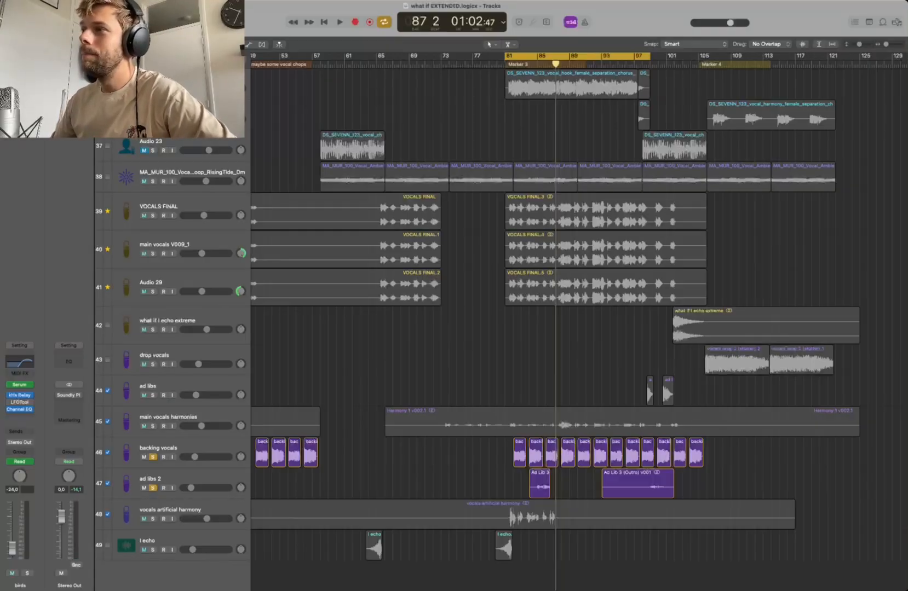
drag(153, 456, 152, 488)
scroll(602, 337, up, 1)
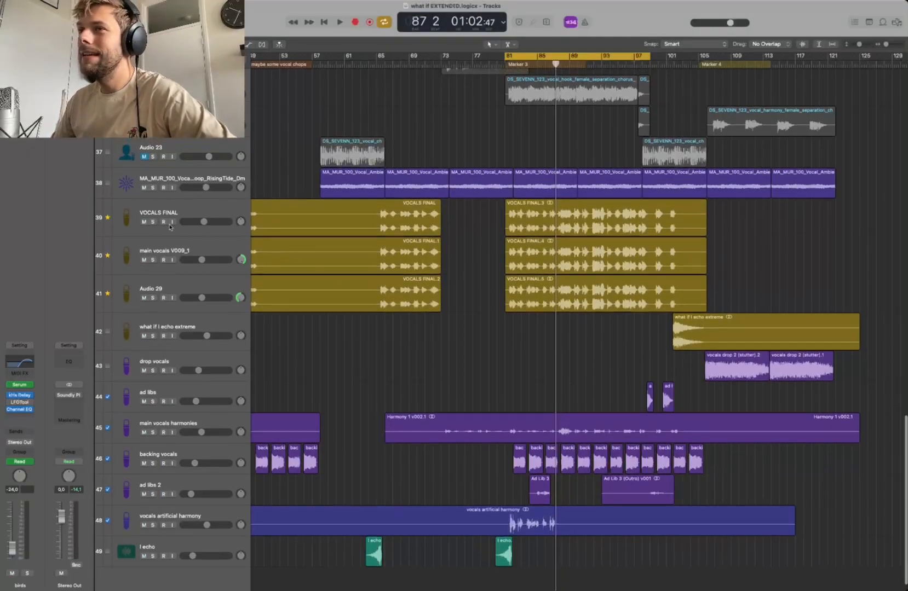
- Solo vocals artificial harmony with VOCALS FINAL, main vocals V009_1 and Audio 29, and play them from bar 81, stopping at bar 87
click(182, 213)
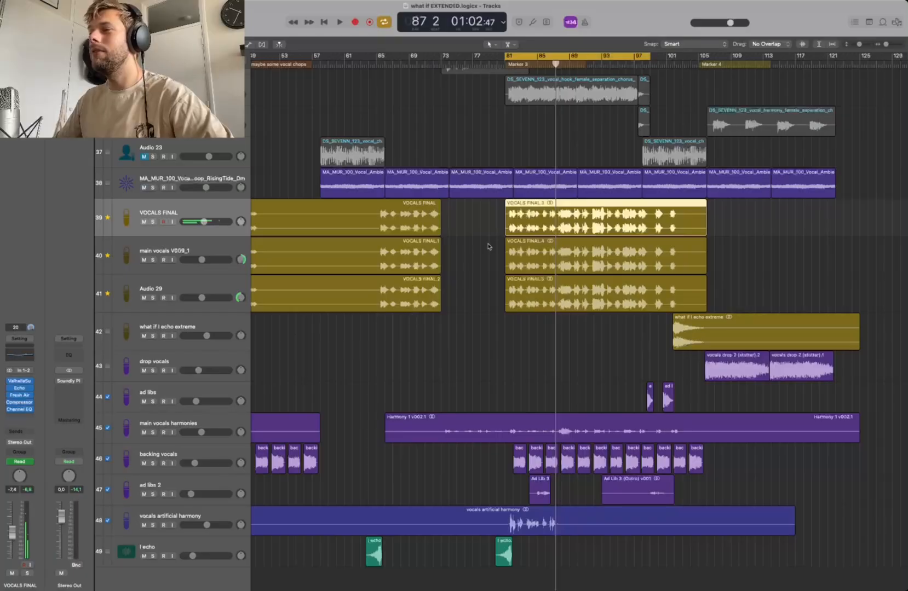
scroll(537, 208, up, 5)
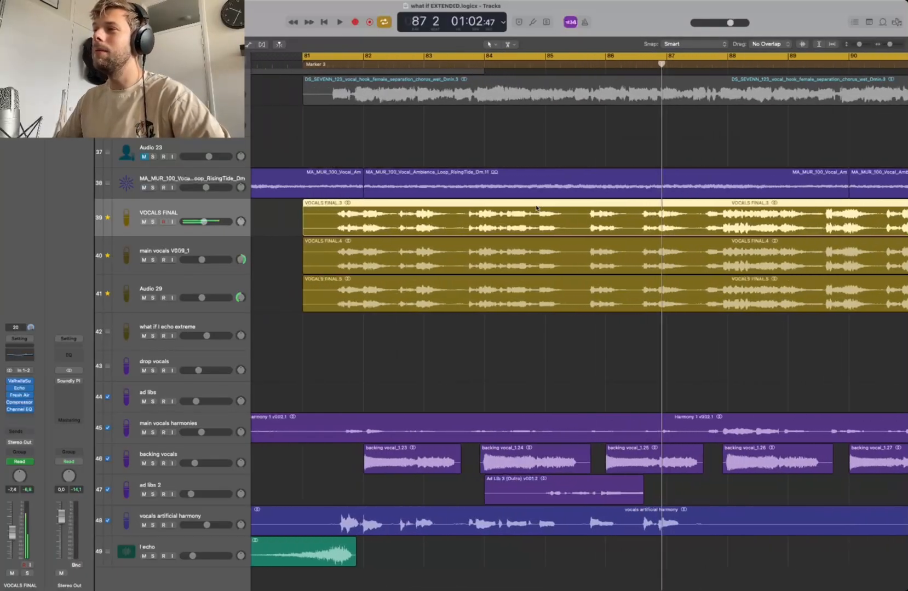
scroll(537, 208, up, 5)
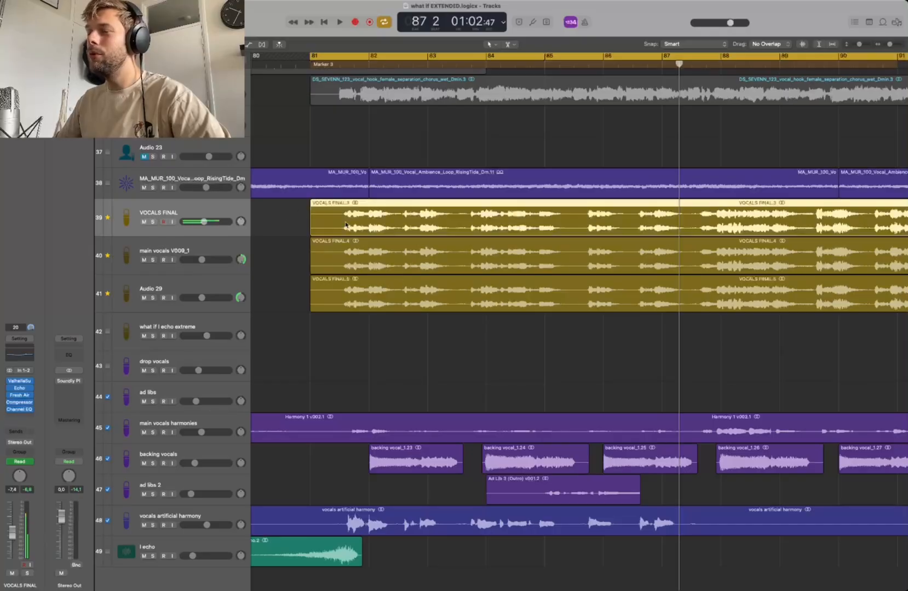
scroll(406, 301, up, 3)
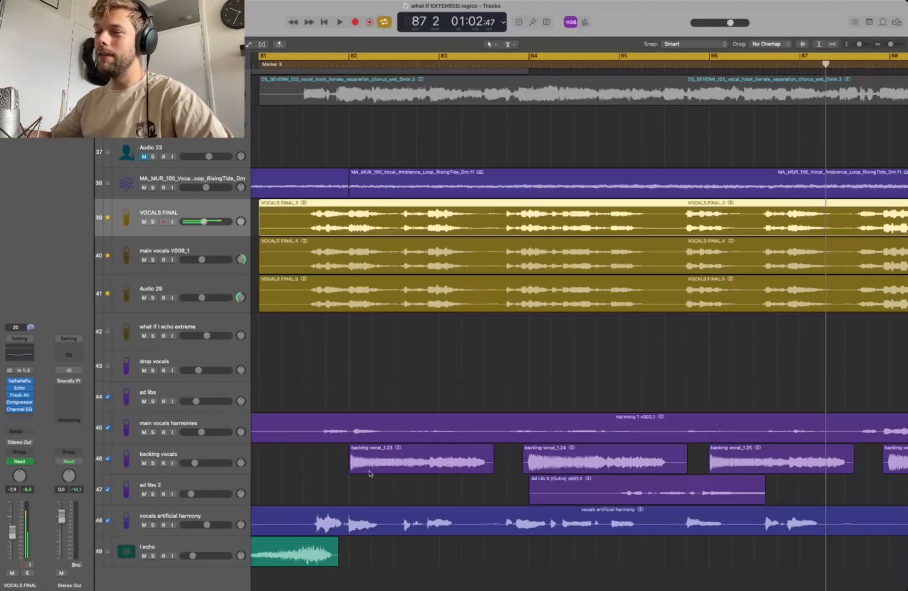
click(224, 513)
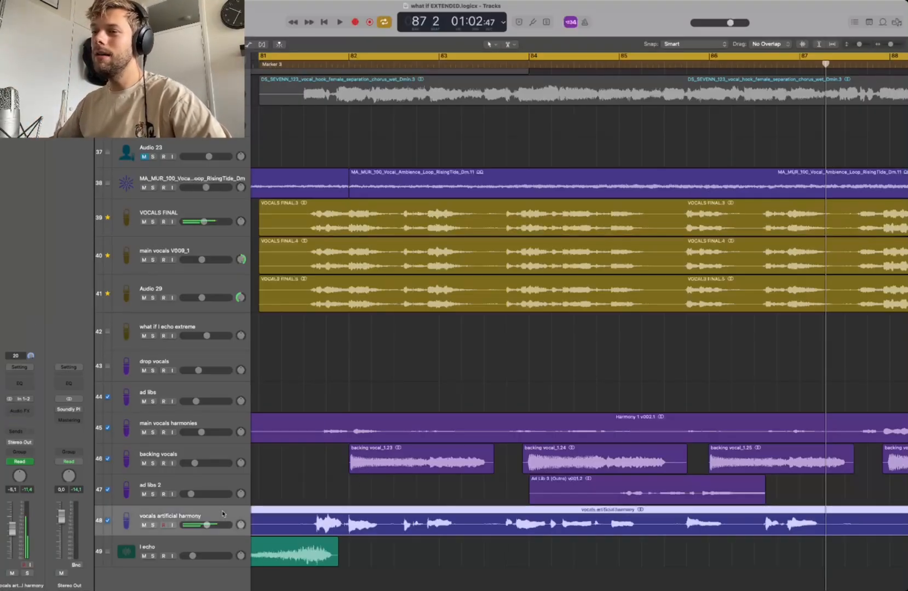
click(153, 526)
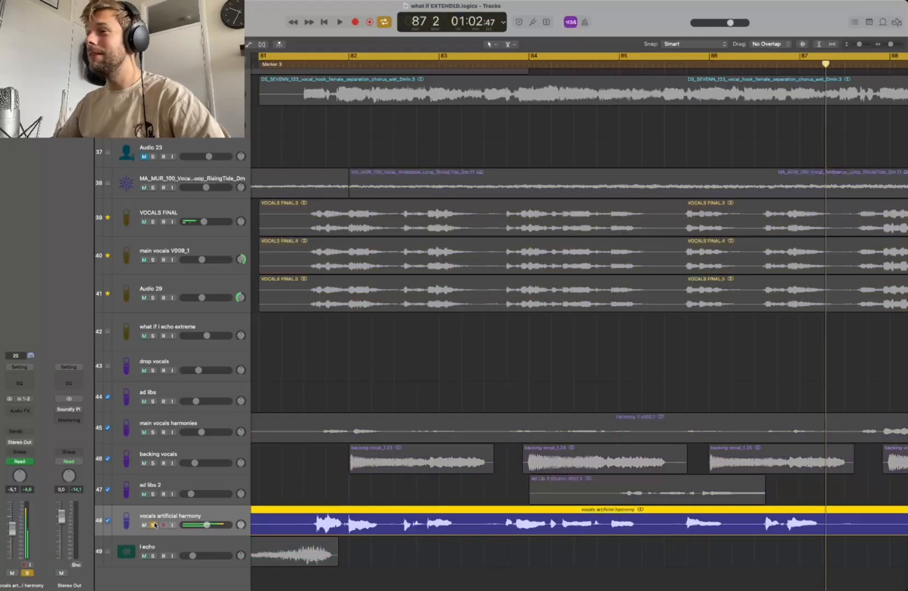
click(153, 222)
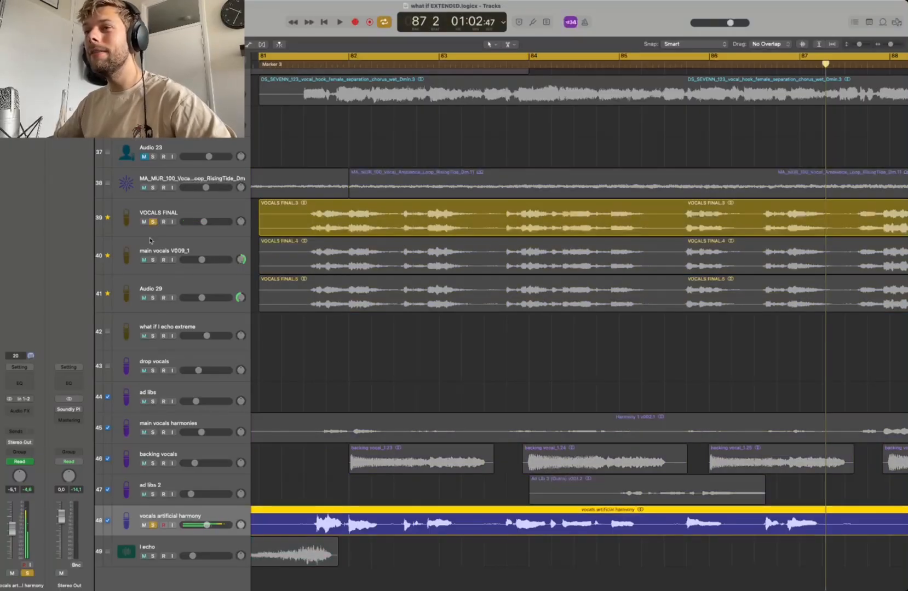
click(153, 260)
click(153, 297)
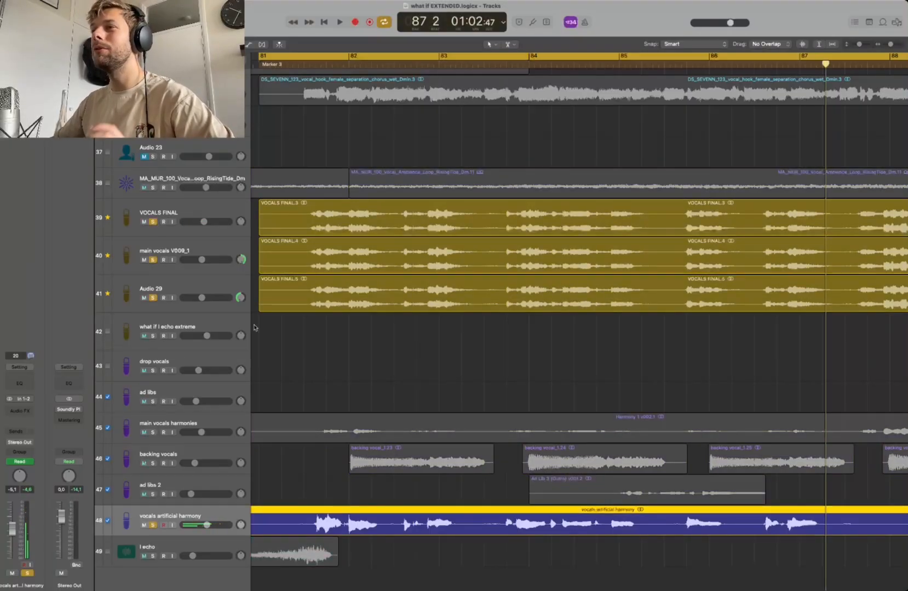
key(space)
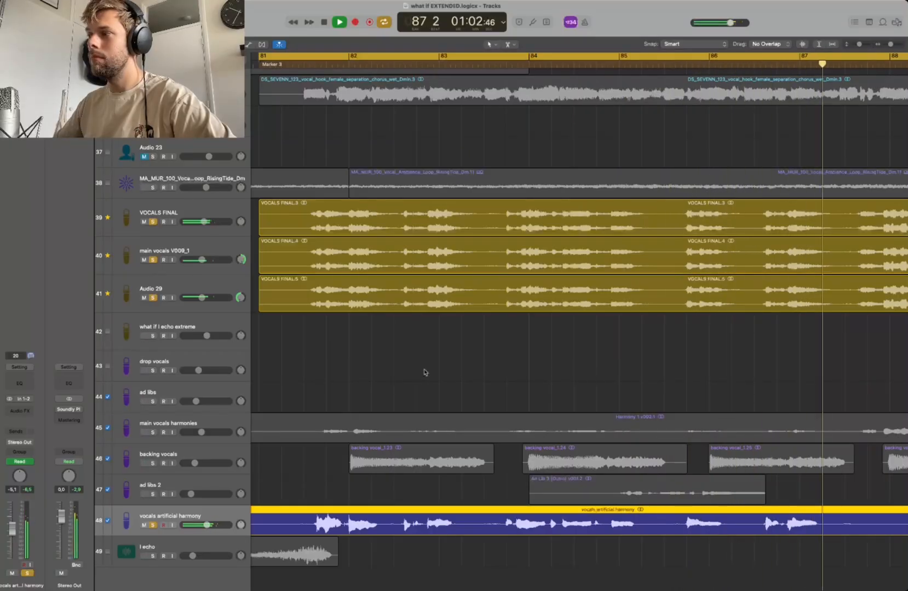
key(space)
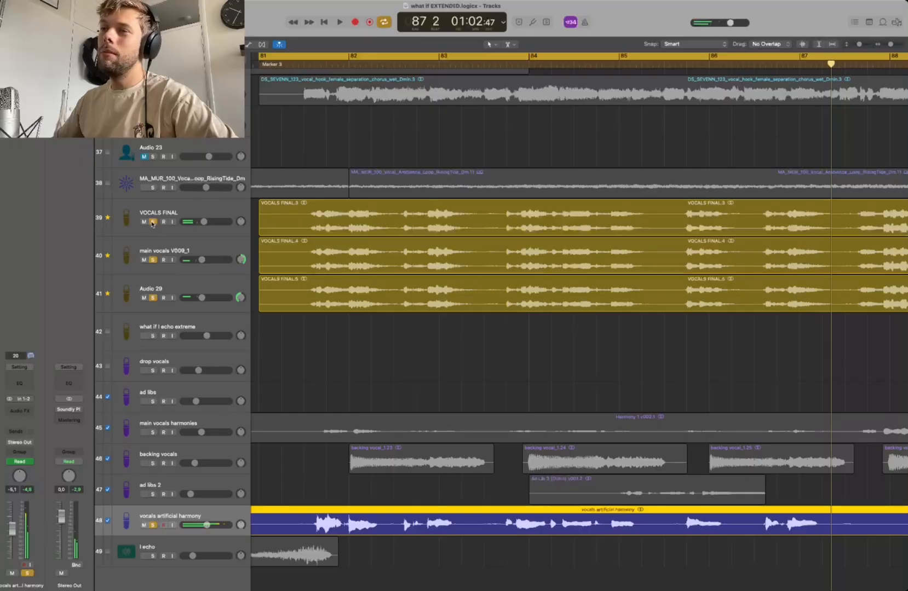
- Unsolo the three main vocal tracks together, play vocals artificial harmony alone up to bar 85, and clear its solo
click(180, 211)
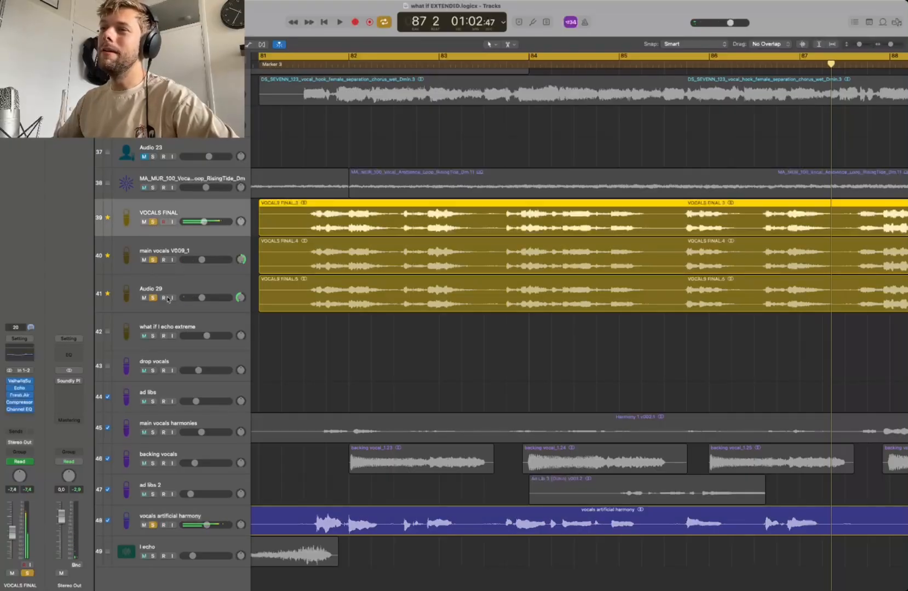
shift+click(156, 304)
click(152, 297)
key(space)
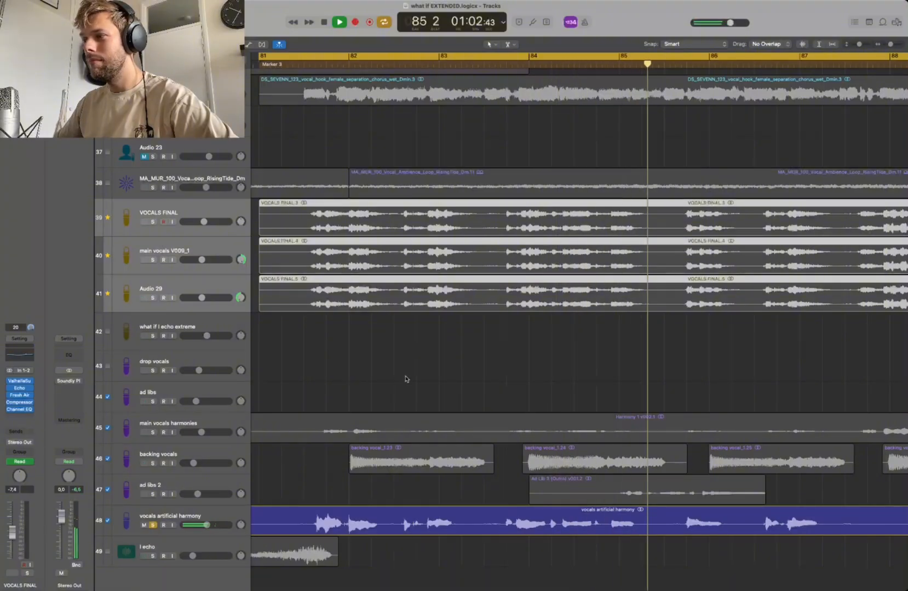
key(space)
click(153, 525)
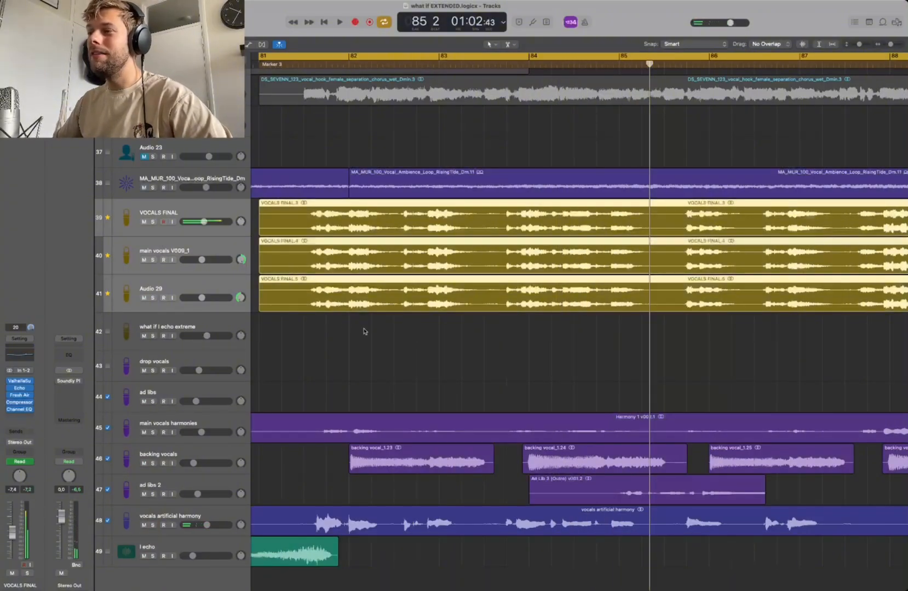
- Turn off cycle mode and play the full mix through the Marker 3 section to bar 98, examining the instrument, effects and vocal layers
scroll(367, 332, down, 3)
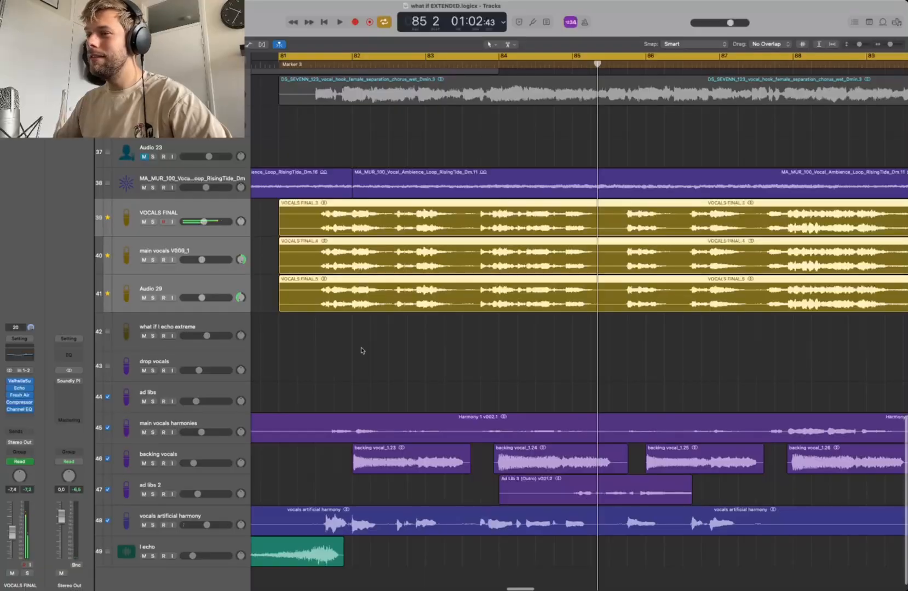
scroll(360, 351, down, 5)
scroll(361, 350, up, 10)
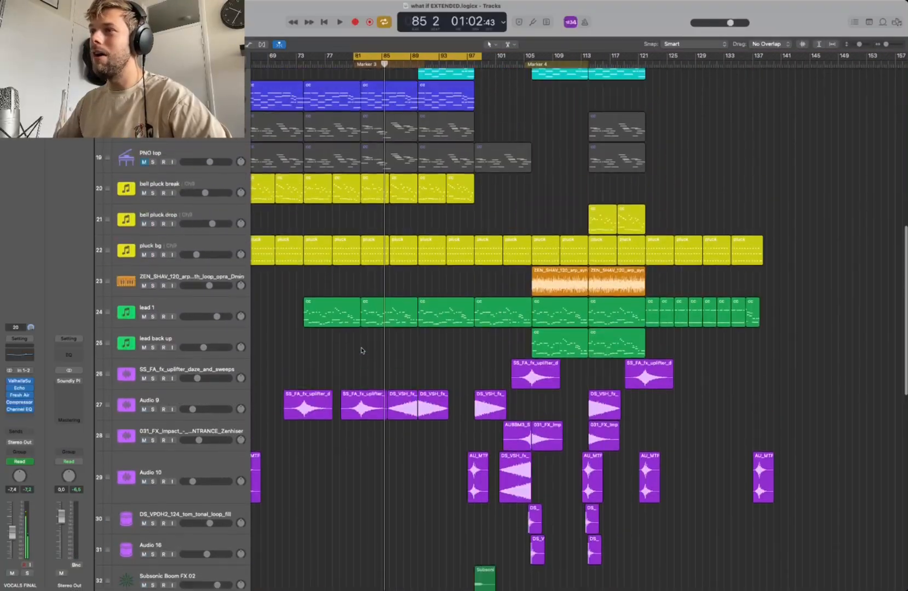
scroll(361, 350, down, 10)
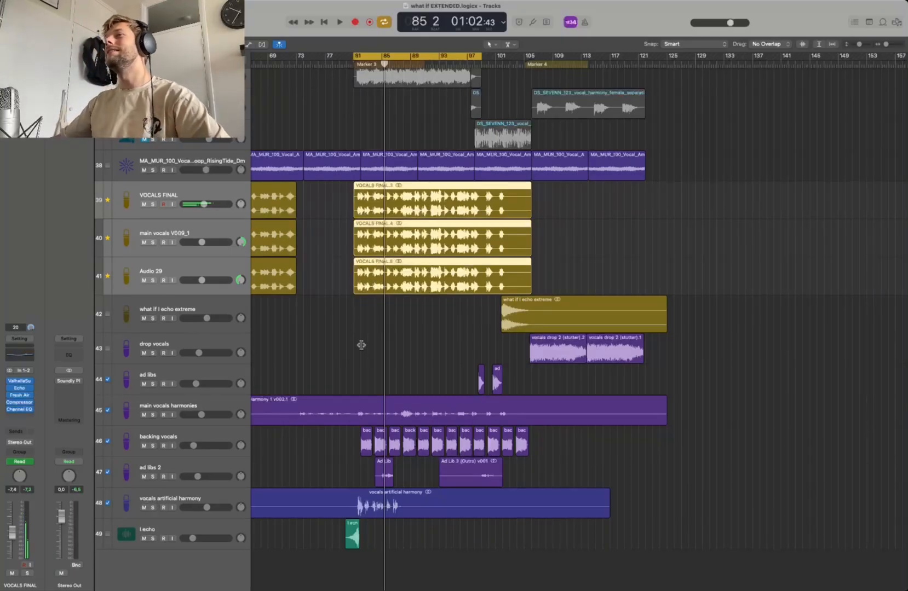
key(space)
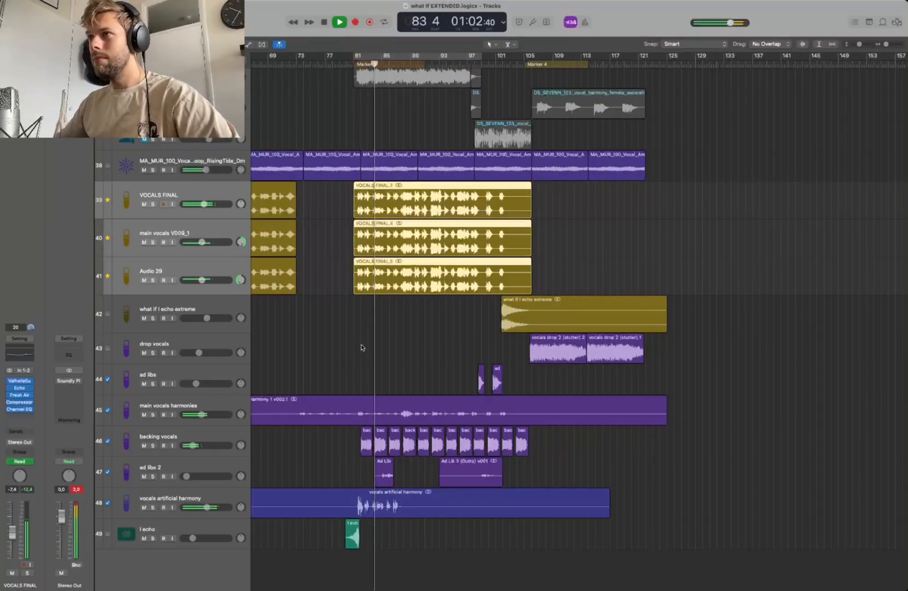
scroll(360, 347, up, 15)
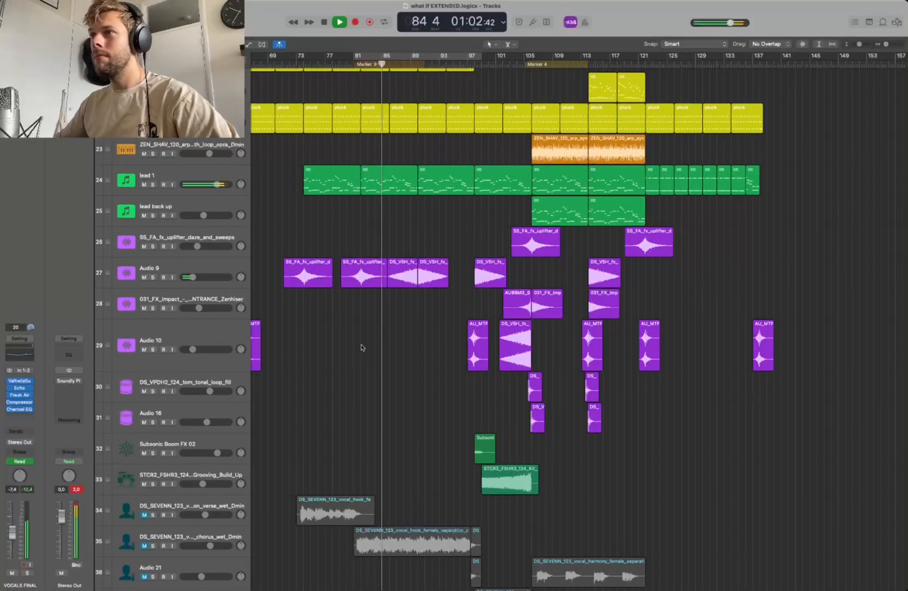
scroll(361, 347, up, 15)
scroll(361, 348, down, 20)
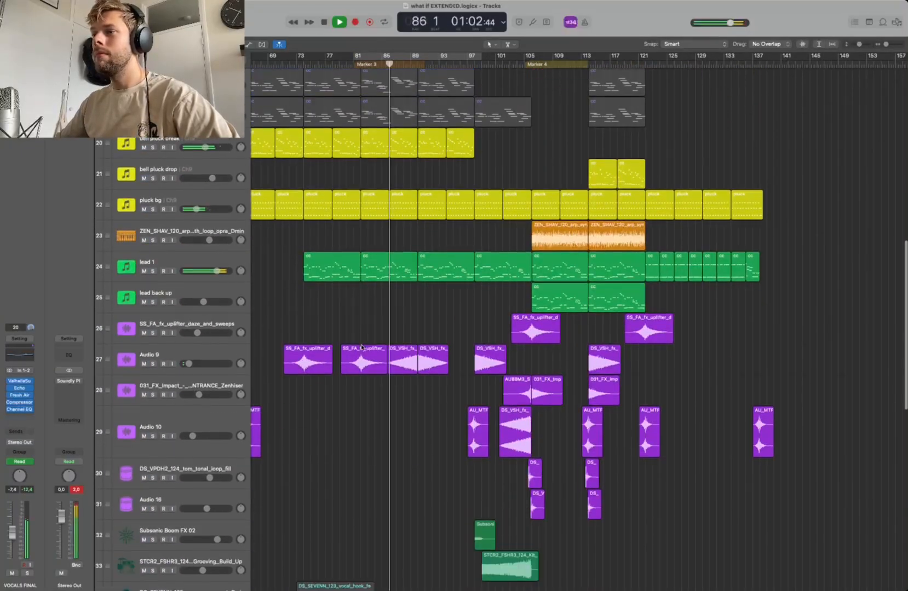
scroll(361, 348, up, 15)
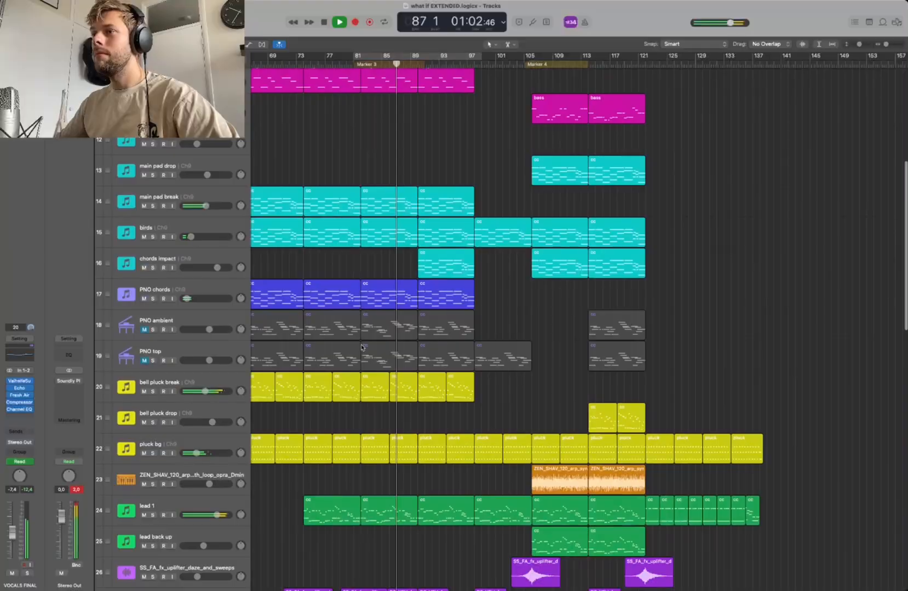
scroll(361, 347, down, 10)
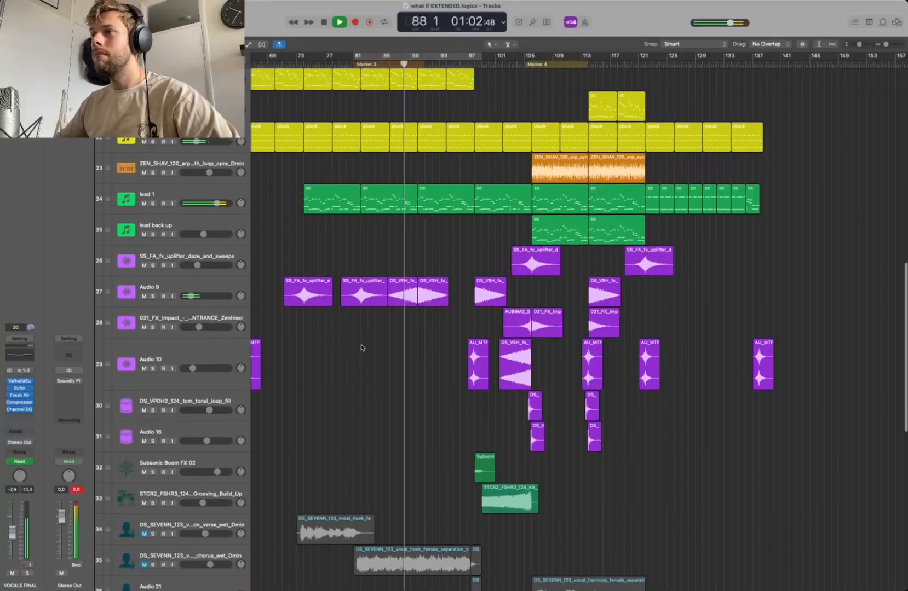
scroll(361, 348, up, 17)
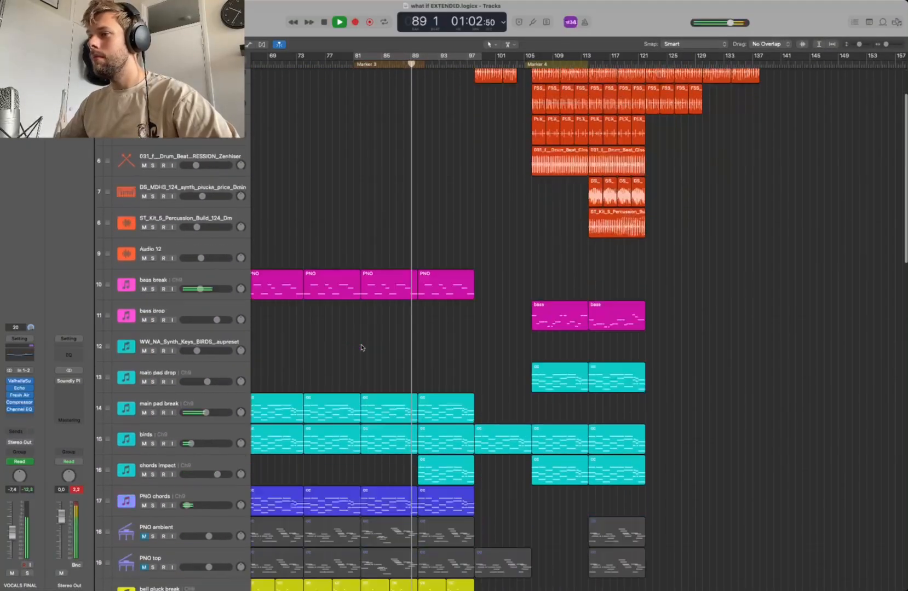
scroll(361, 348, down, 15)
scroll(361, 347, up, 5)
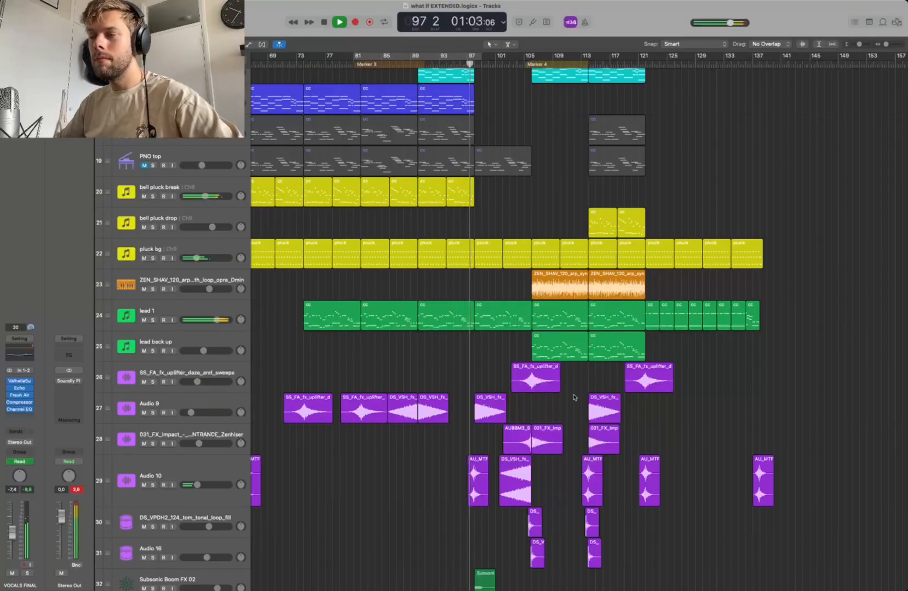
scroll(576, 398, up, 10)
scroll(516, 414, down, 20)
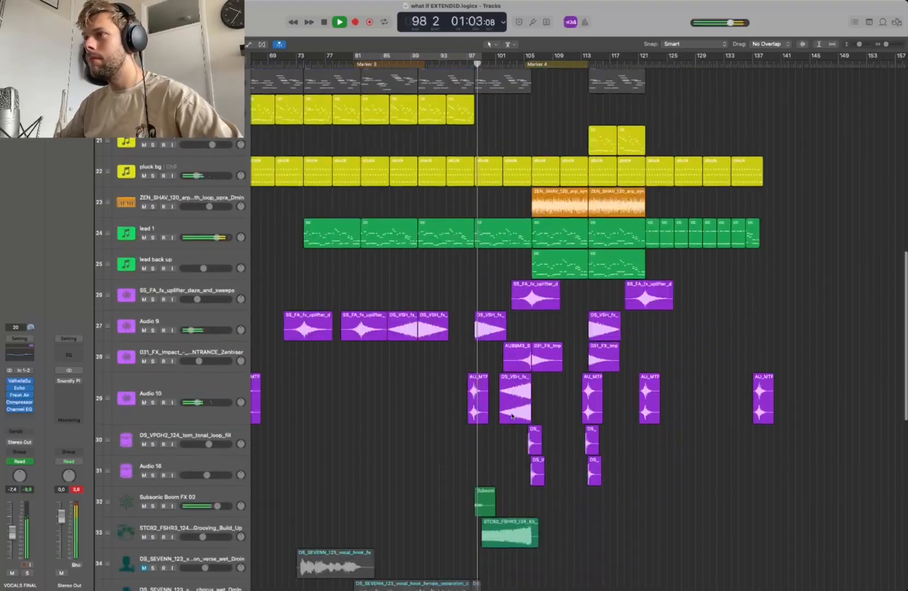
key(space)
- Examine the whole stopped arrangement from the first bars onward, across the drum, bass, pad, pluck, lead, effects and vocal tracks
scroll(511, 416, down, 5)
scroll(446, 283, up, 15)
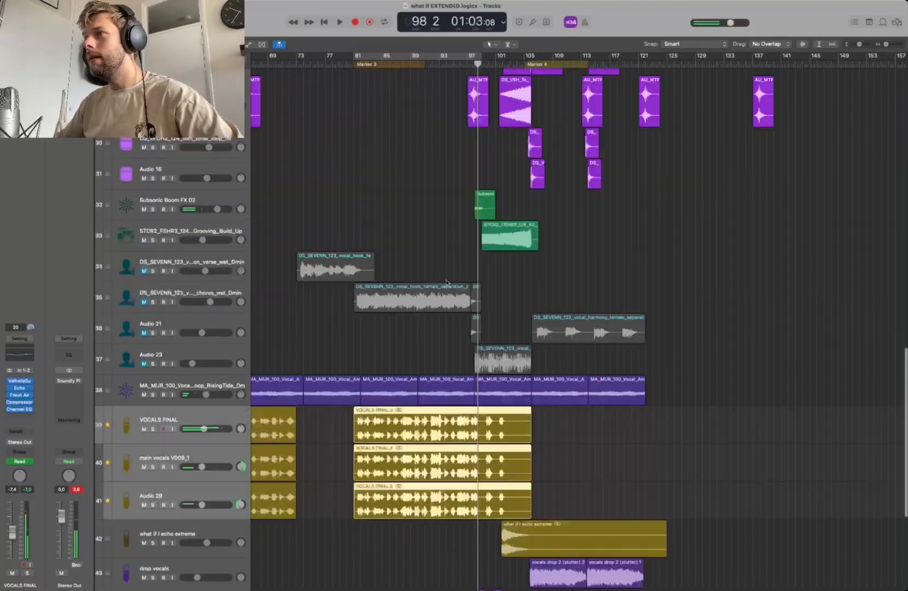
scroll(446, 283, down, 15)
scroll(446, 280, up, 6)
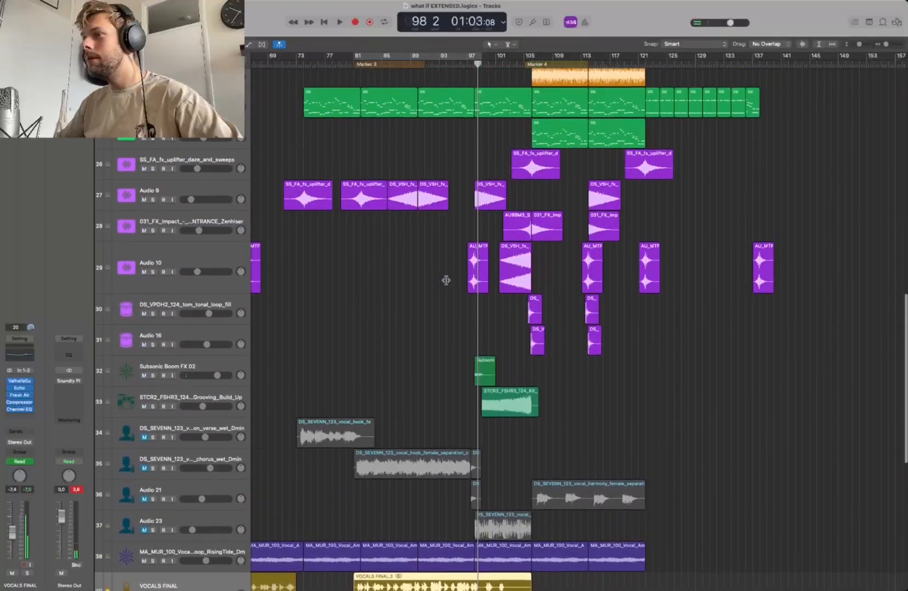
scroll(446, 280, up, 5)
scroll(446, 281, down, 2)
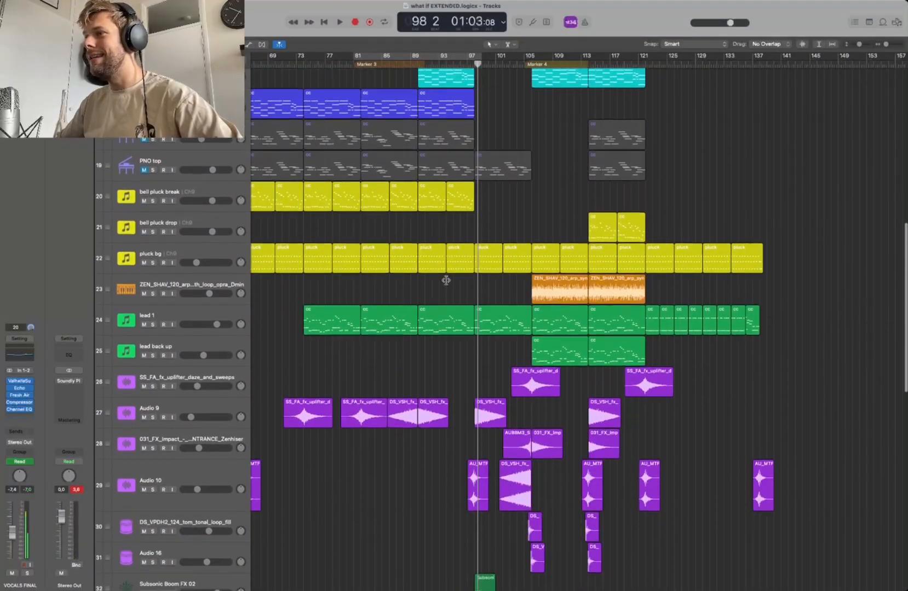
scroll(446, 281, up, 10)
scroll(477, 361, left, 15)
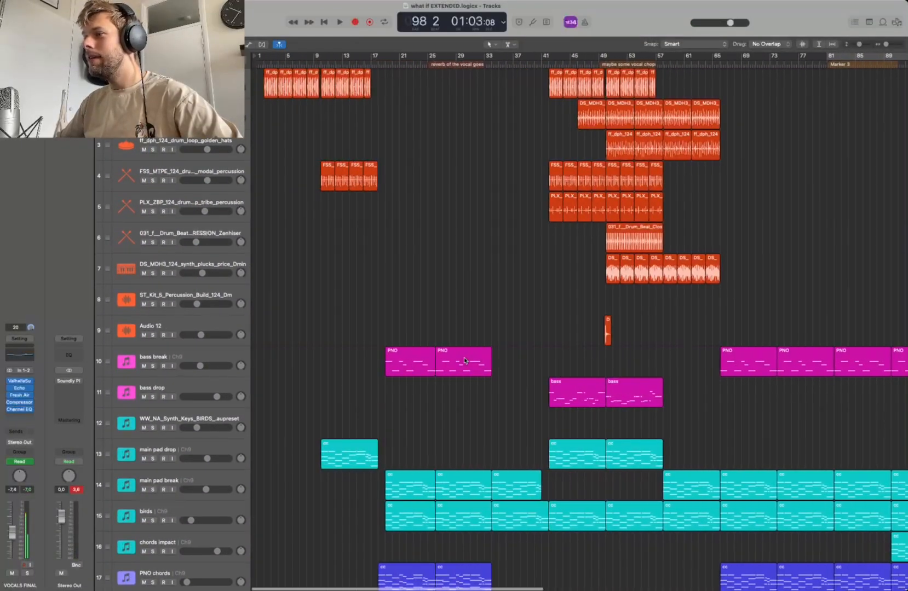
scroll(465, 361, down, 2)
scroll(464, 361, down, 20)
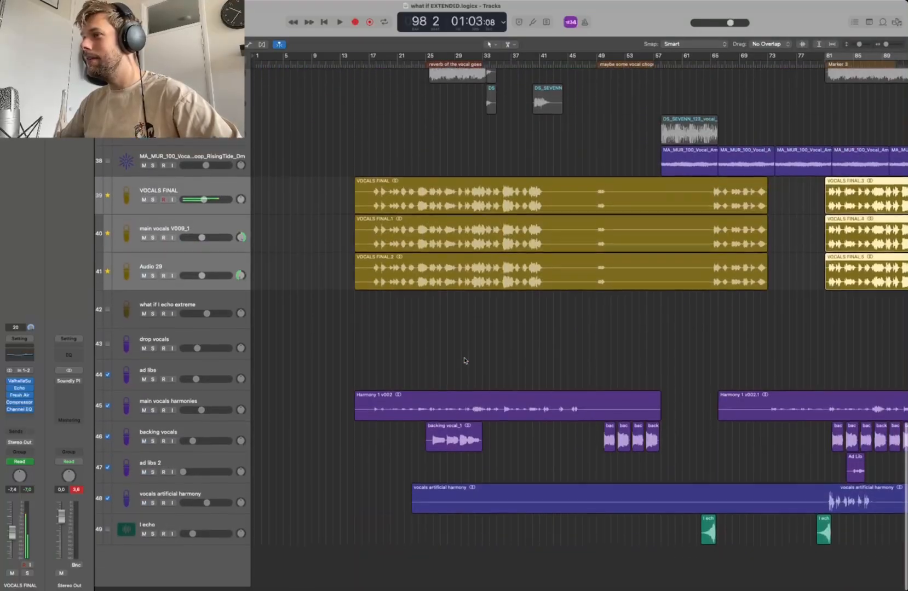
scroll(465, 361, right, 20)
scroll(465, 360, up, 20)
scroll(465, 361, left, 20)
scroll(465, 360, down, 1)
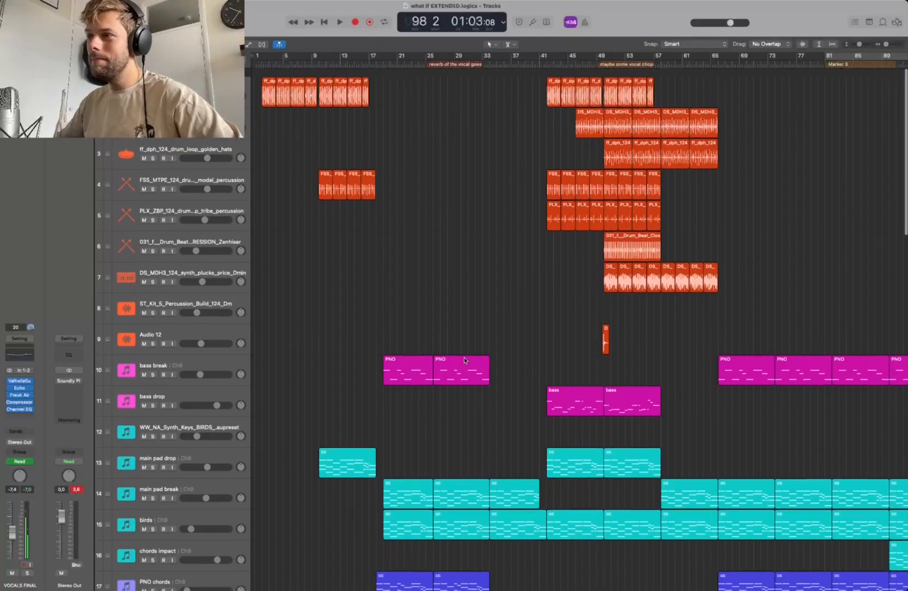
scroll(465, 361, down, 15)
scroll(465, 361, up, 6)
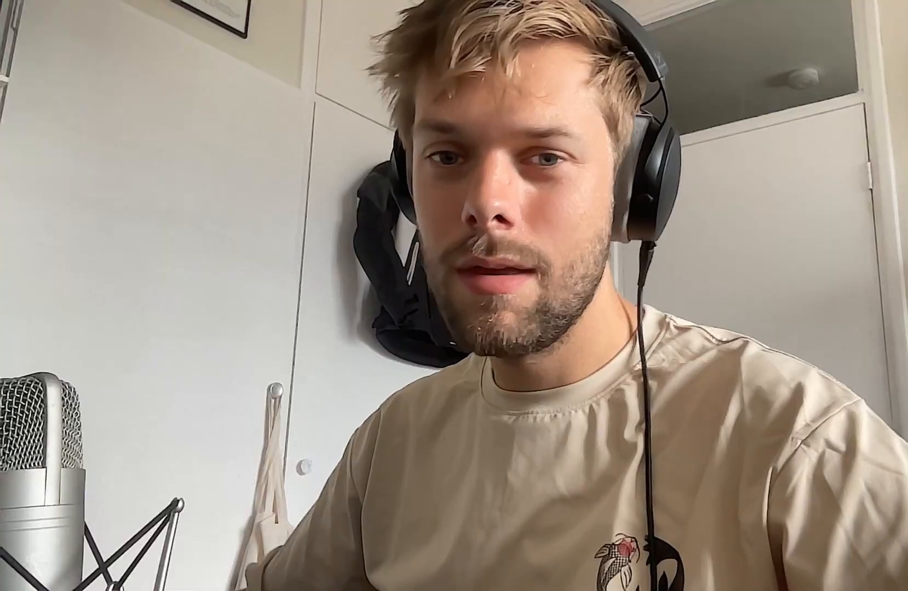